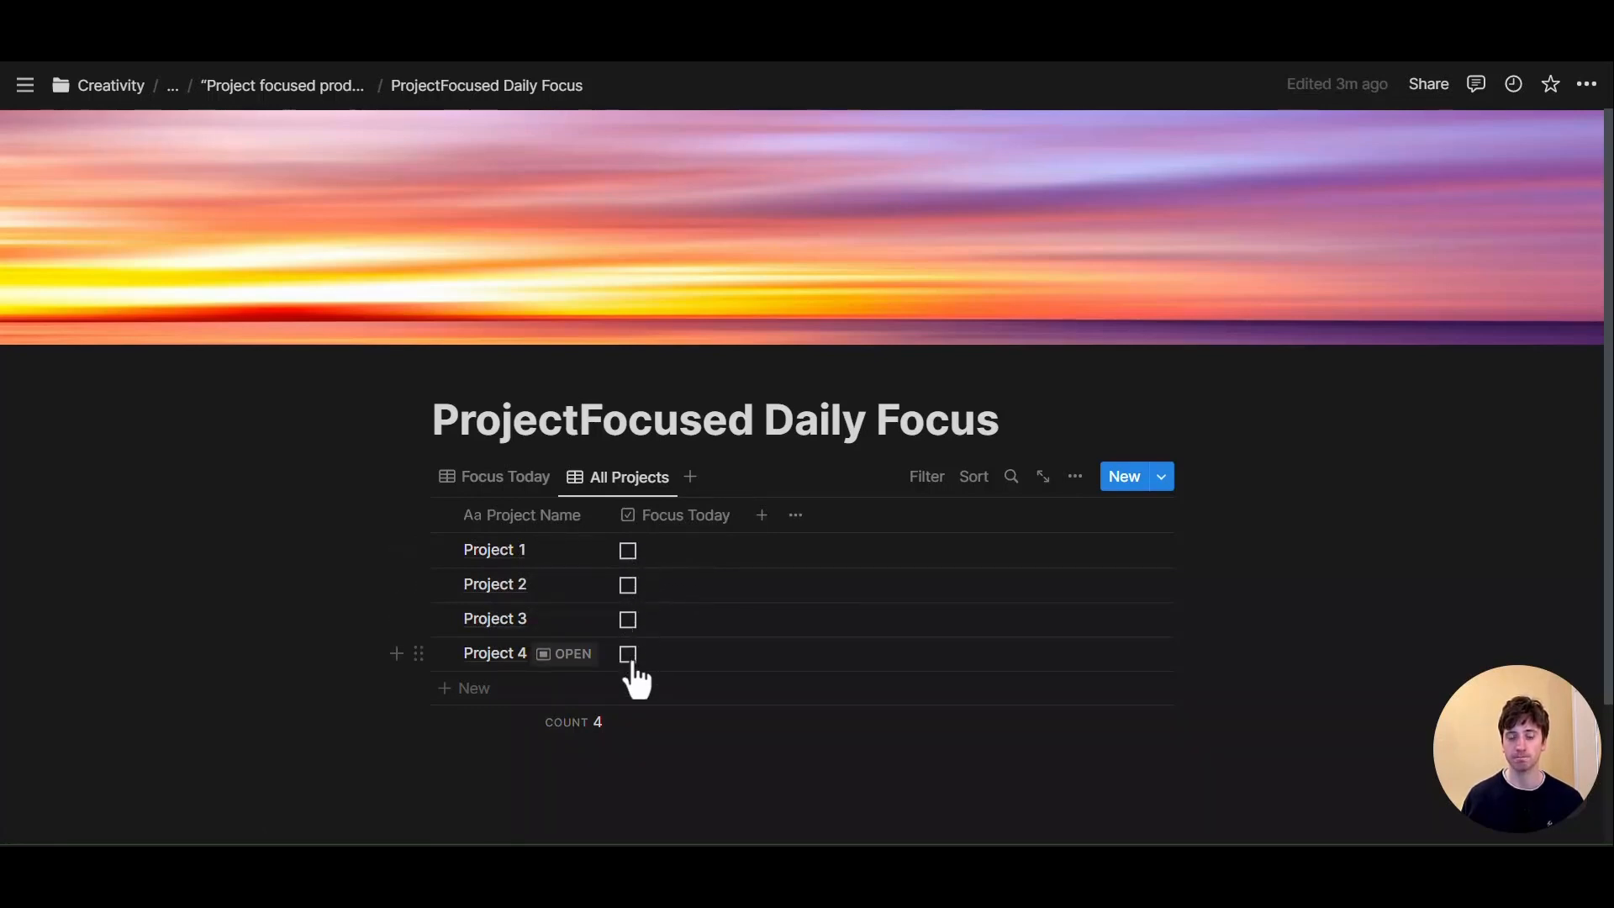
# Mark Project 1 and Project 3 as Focus Today and display them in the Focus Today view
pyautogui.click(628, 552)
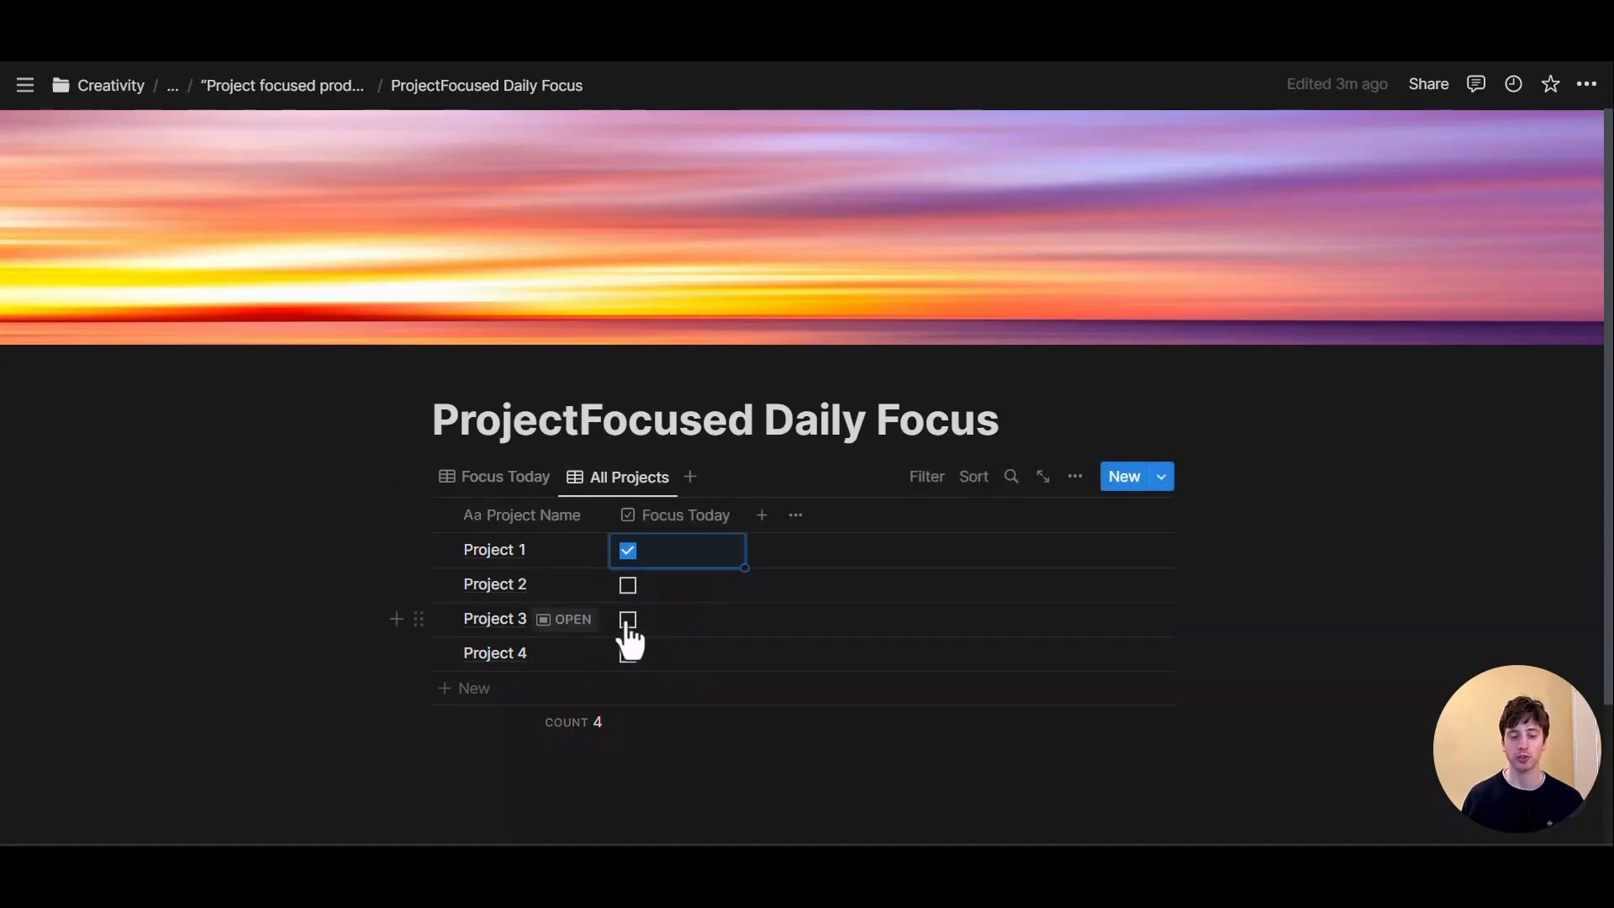
pyautogui.click(628, 622)
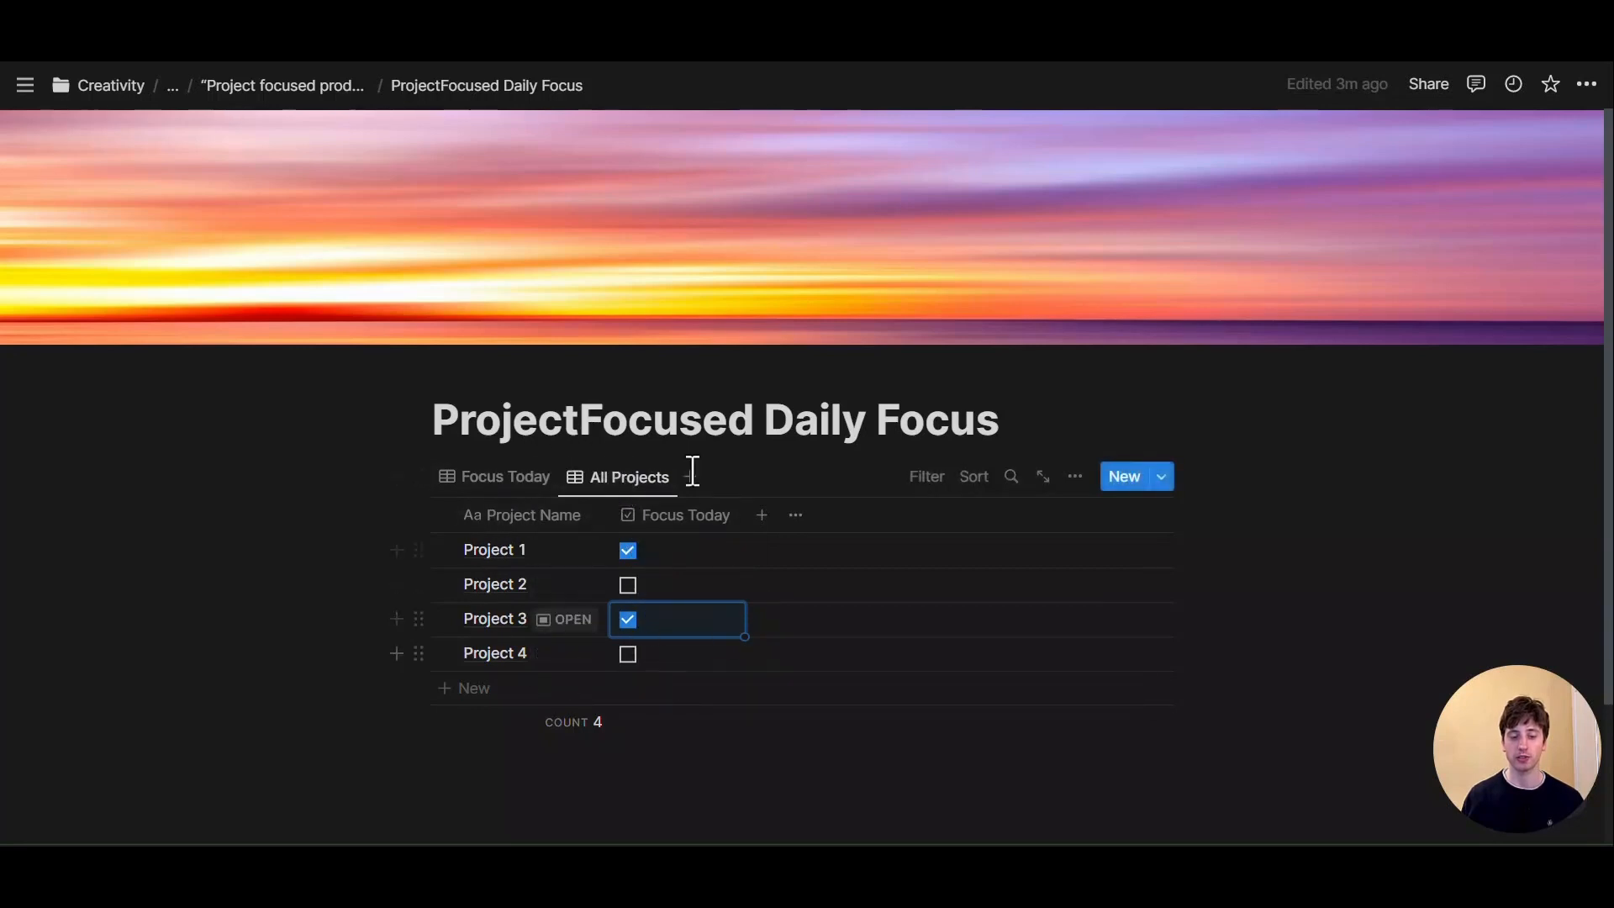
pyautogui.click(504, 479)
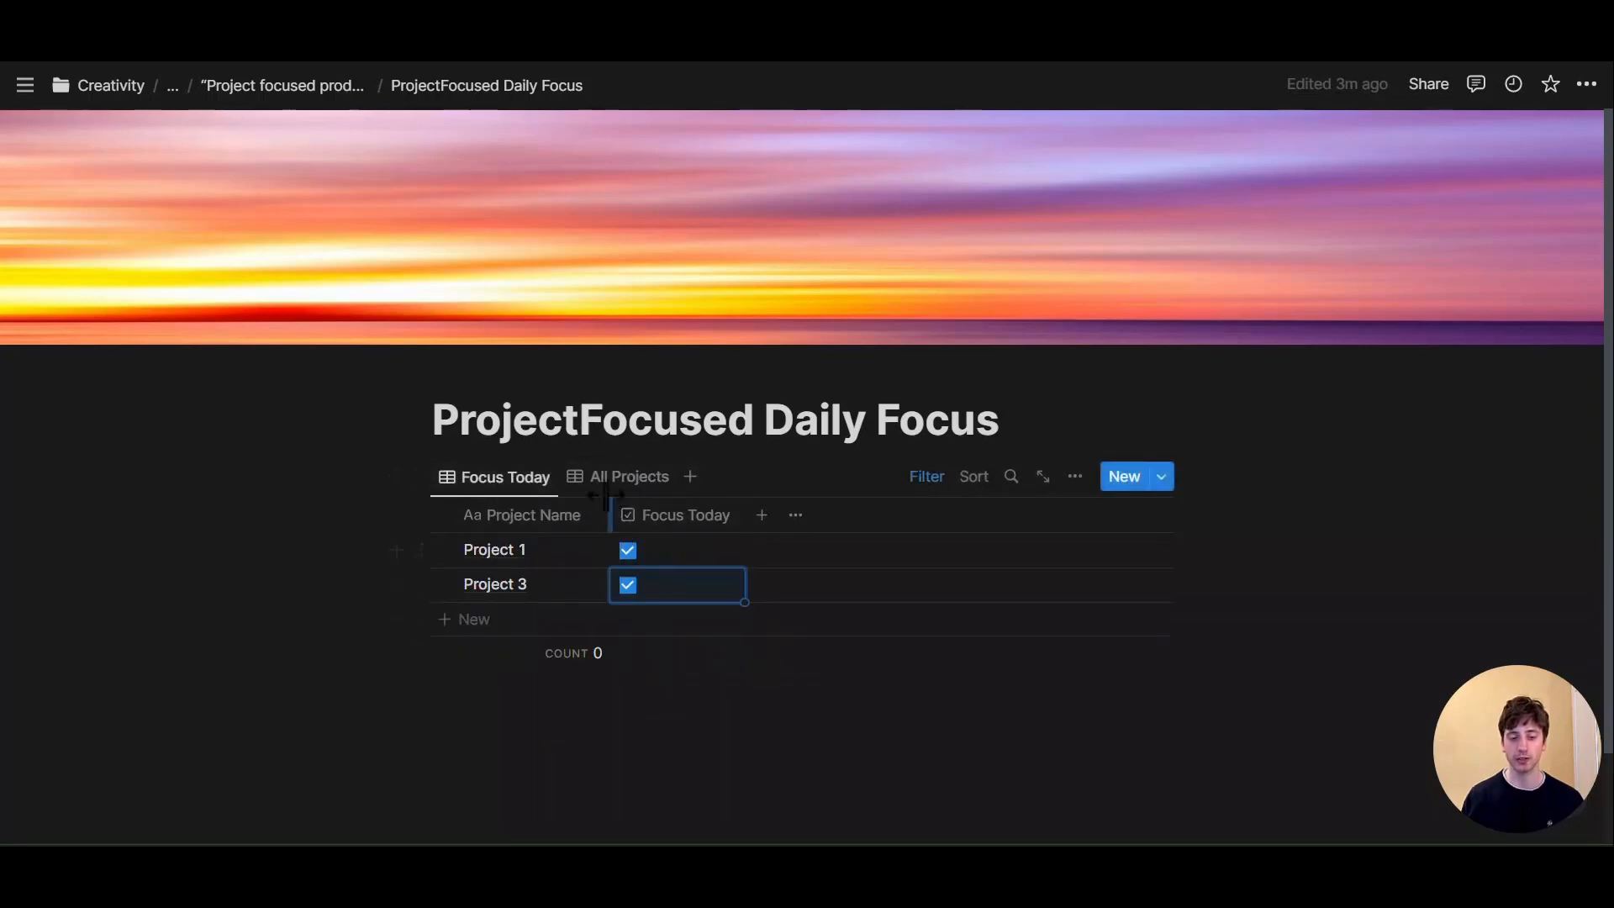
pyautogui.click(793, 482)
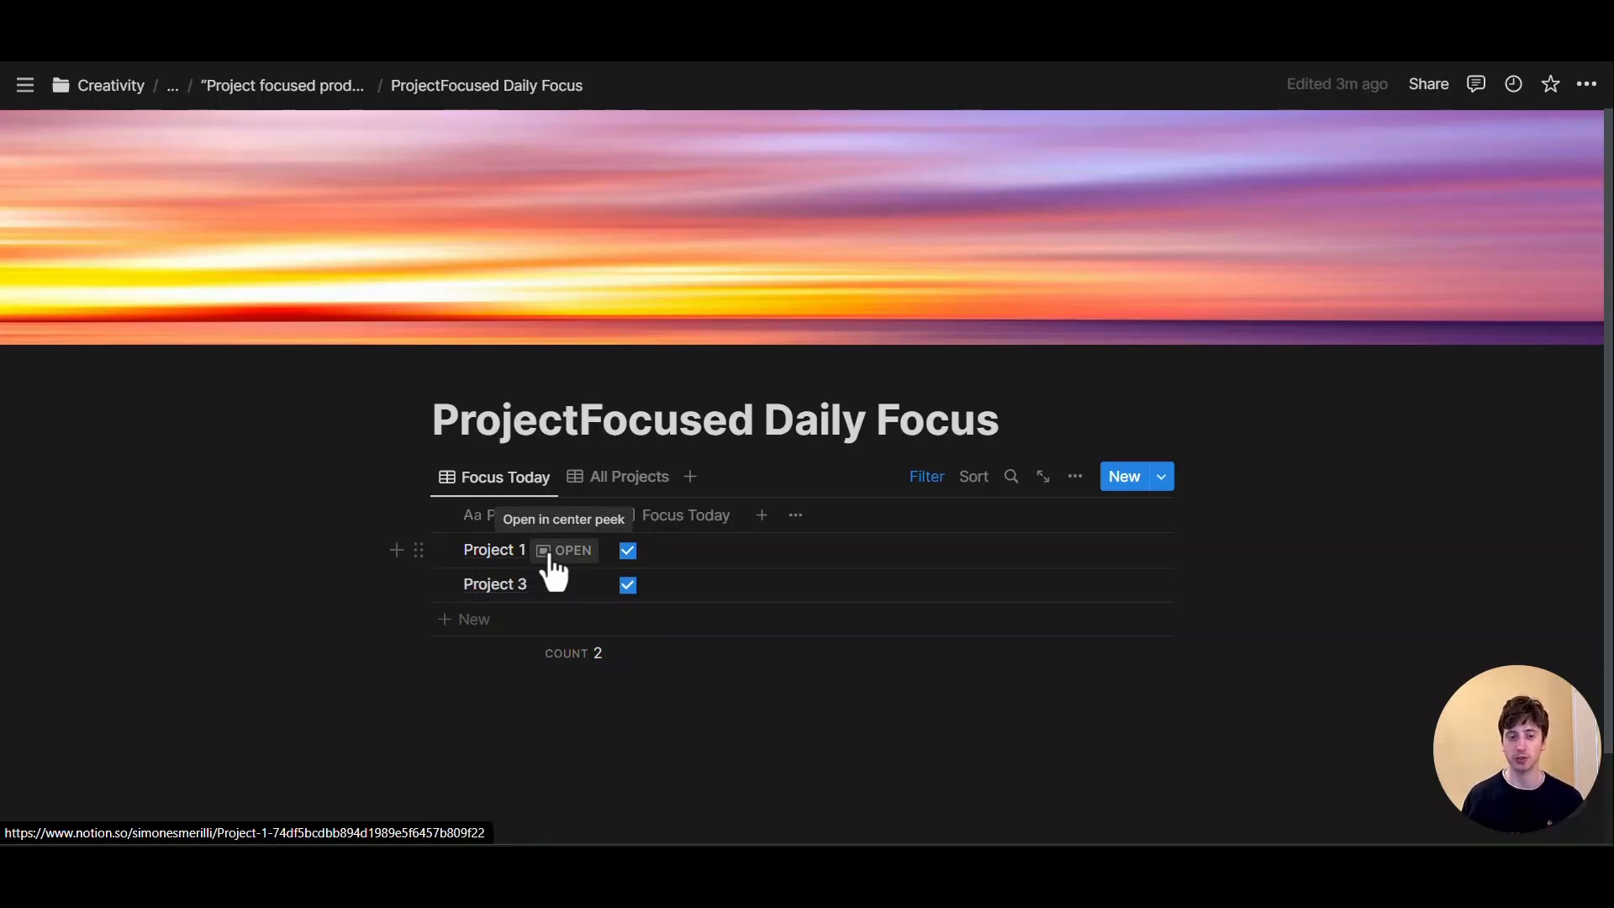
# Clear the Focus Today checkboxes of Project 1 and Project 3 in the Focus Today view
pyautogui.click(626, 548)
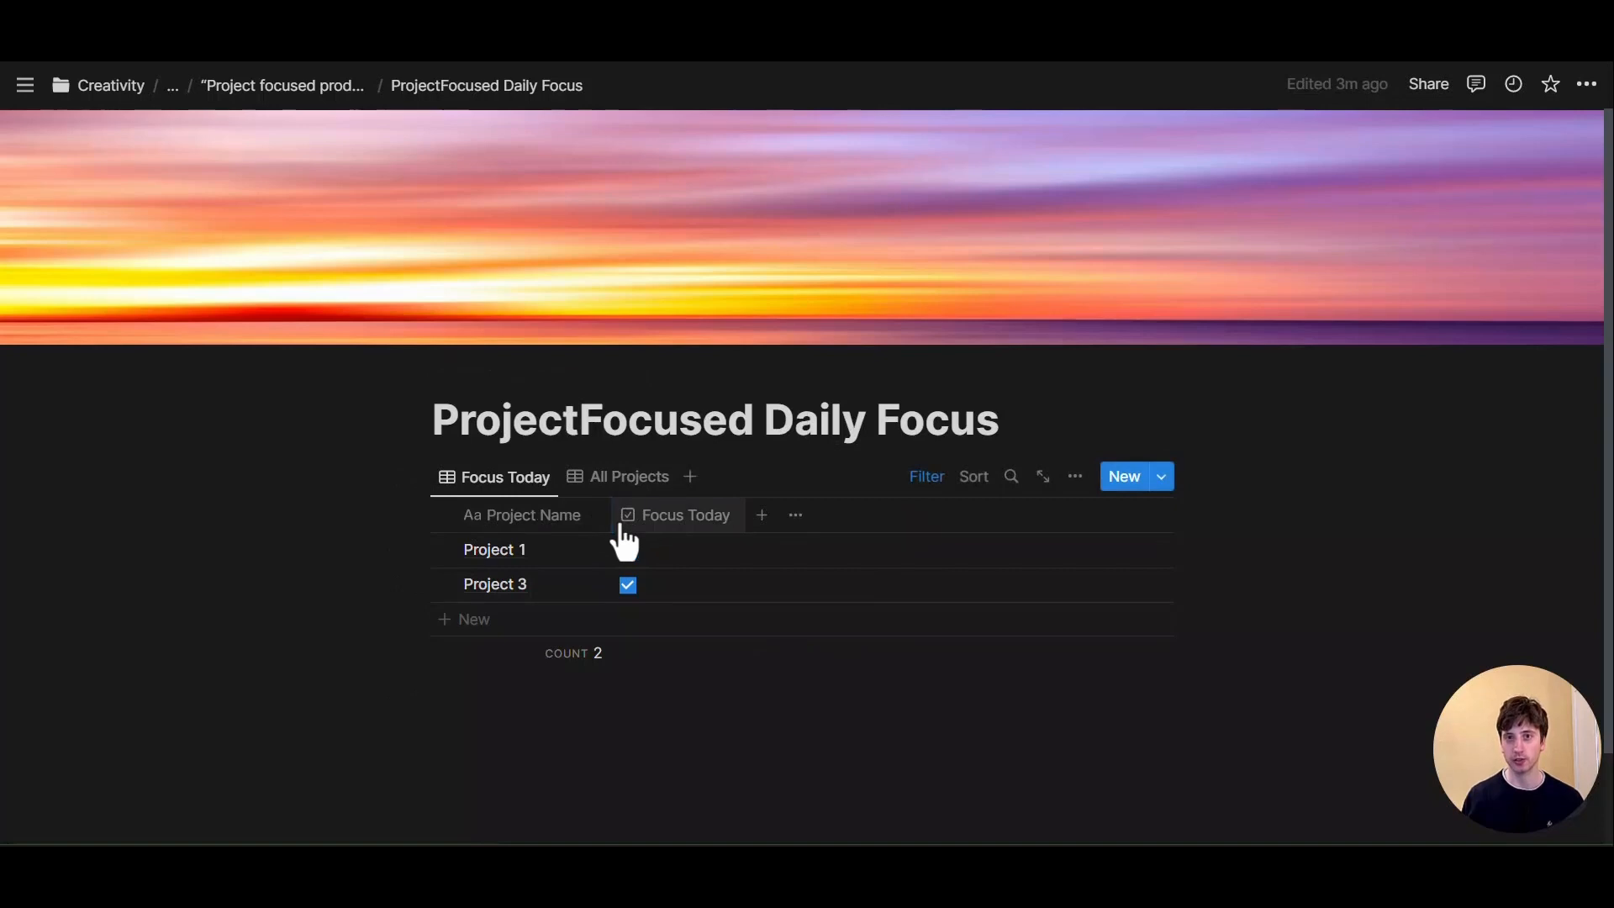
pyautogui.click(628, 550)
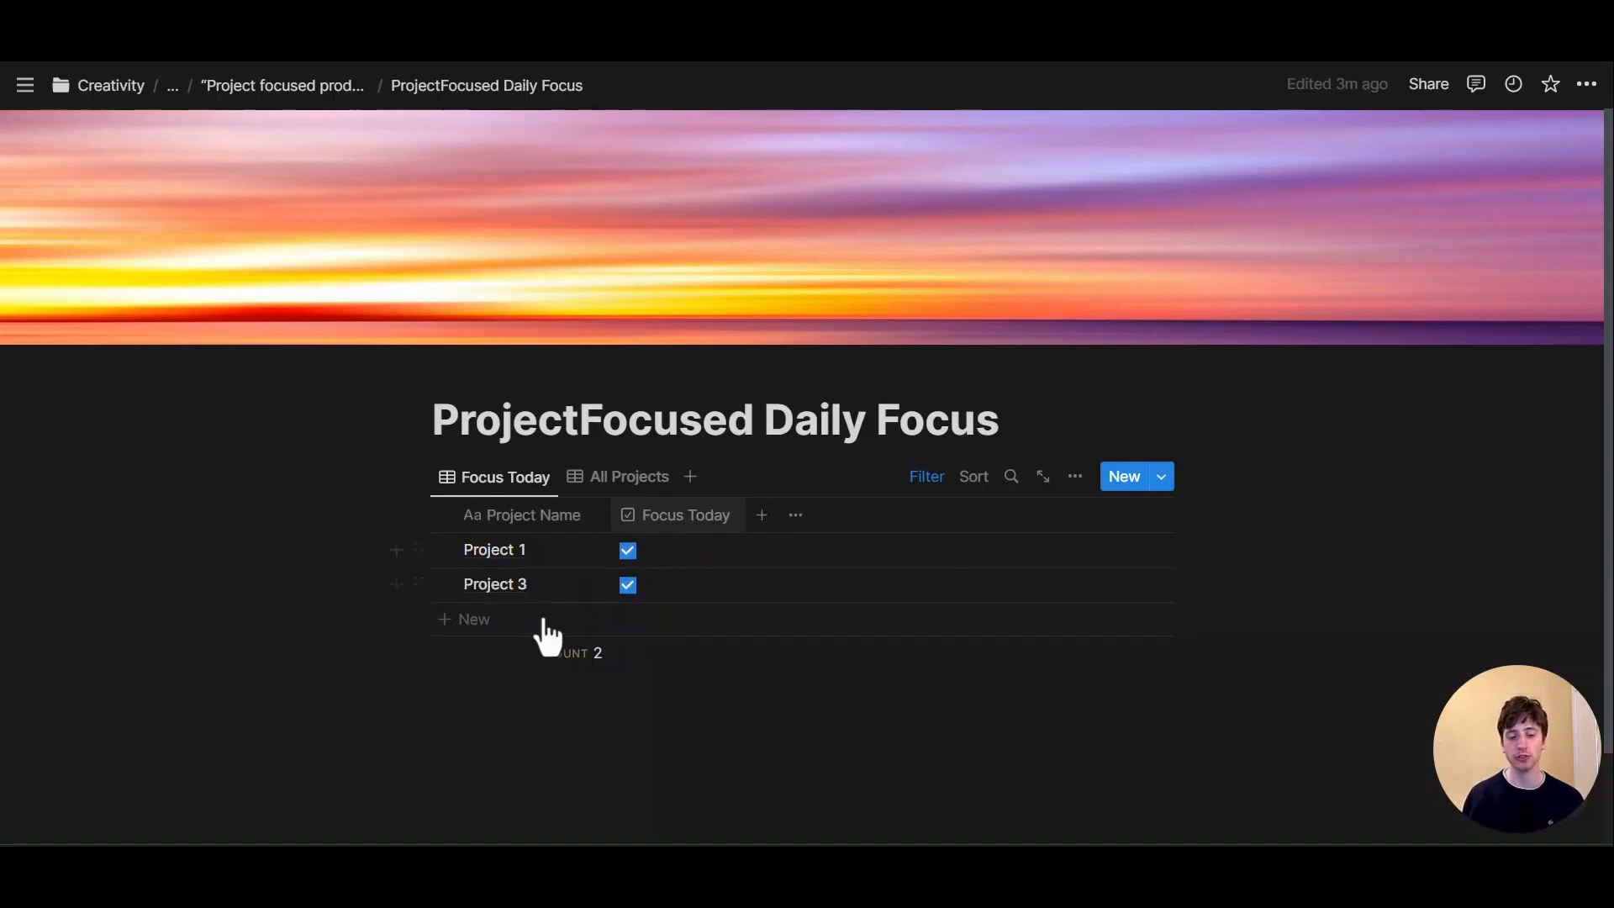
pyautogui.click(628, 550)
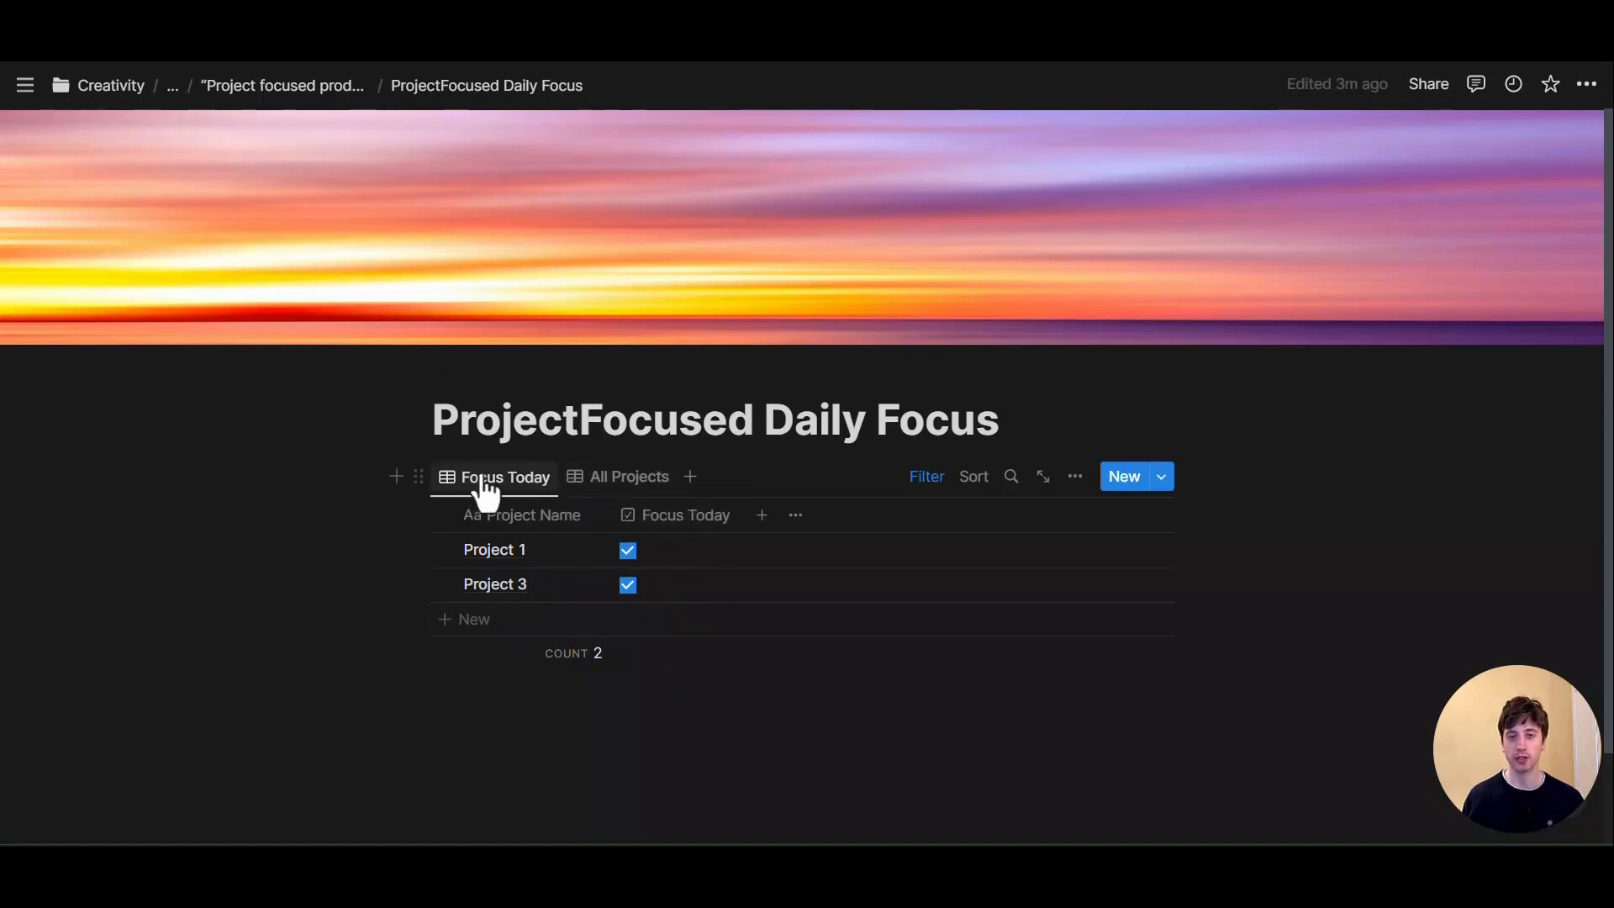
pyautogui.click(628, 551)
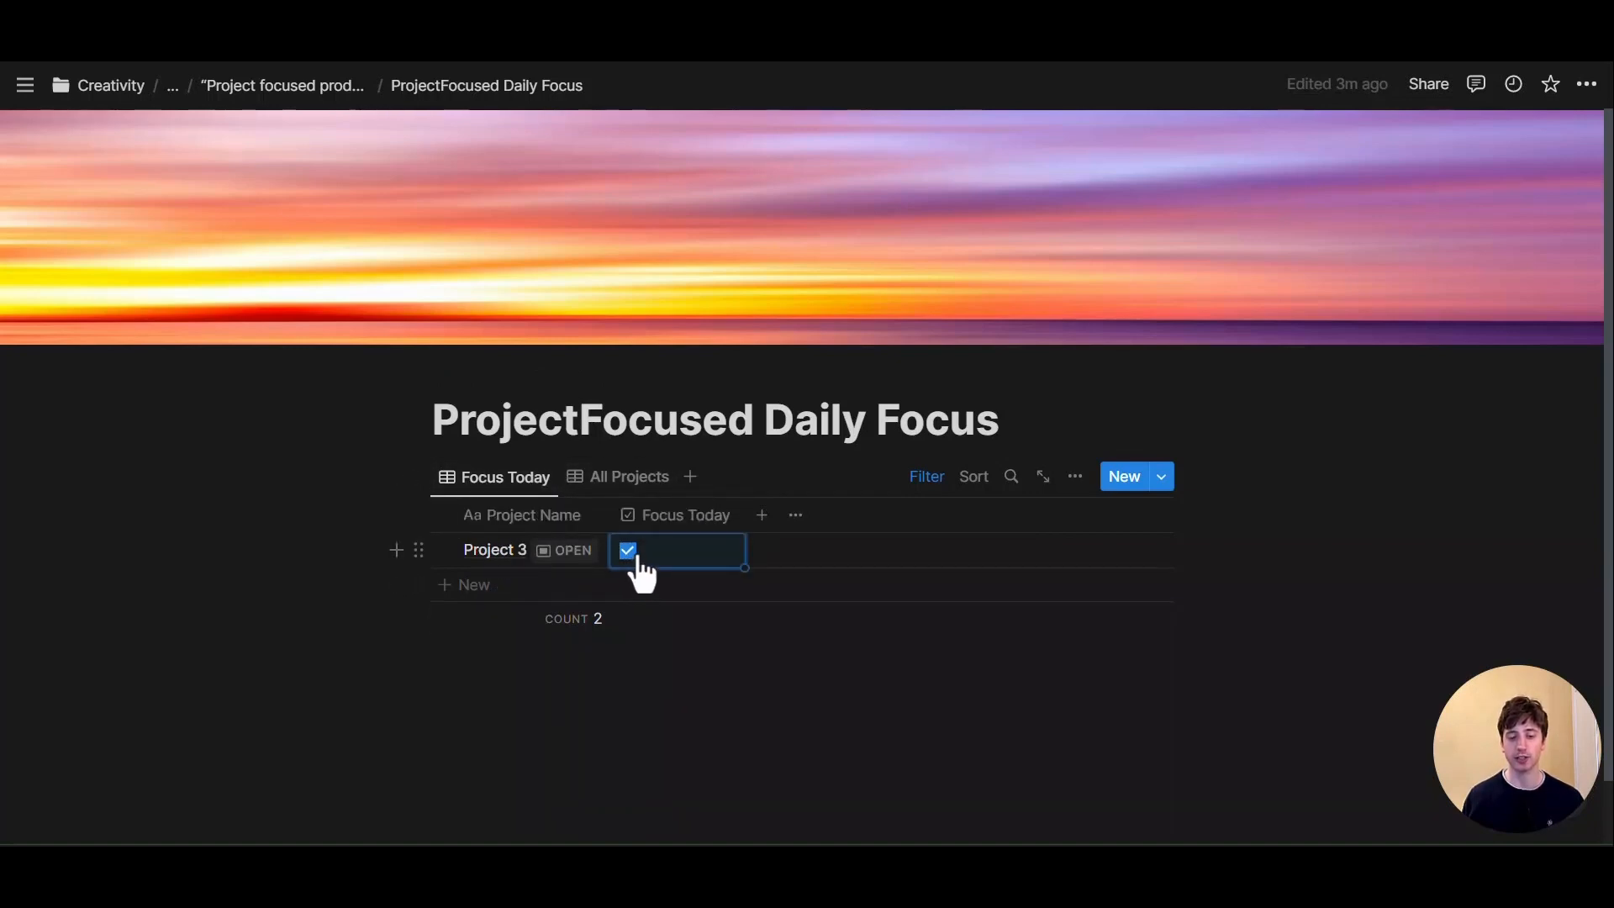
pyautogui.click(632, 554)
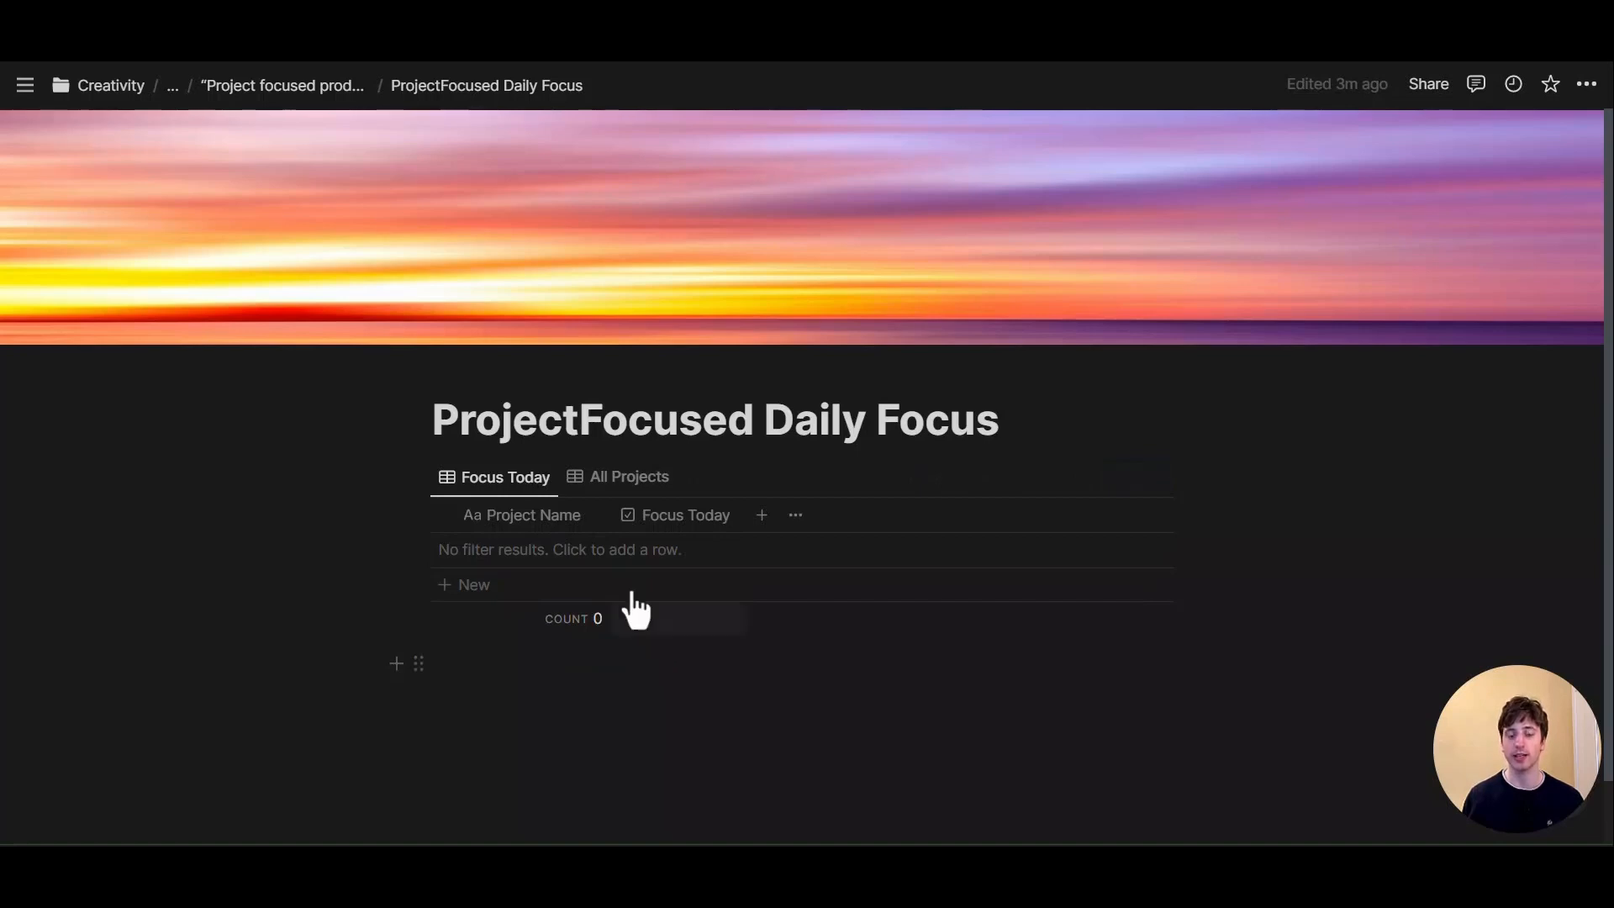
# Mark Project 1 and Project 3 as Focus Today from the All Projects view, checking the Focus Today view before returning to All Projects
pyautogui.click(614, 481)
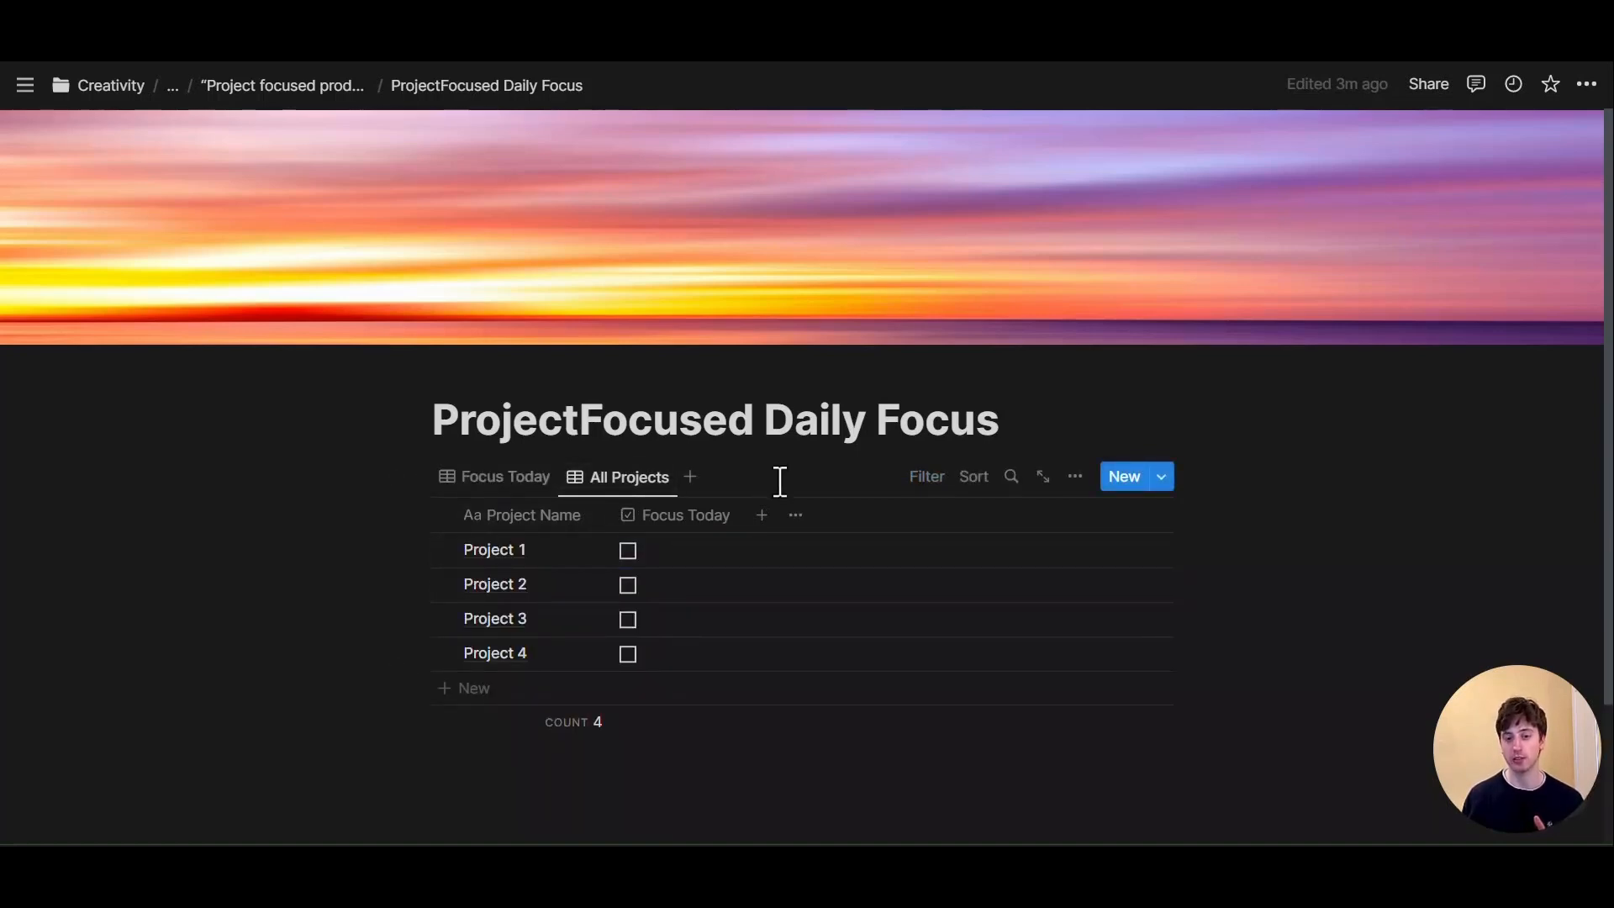
pyautogui.click(628, 551)
pyautogui.click(628, 620)
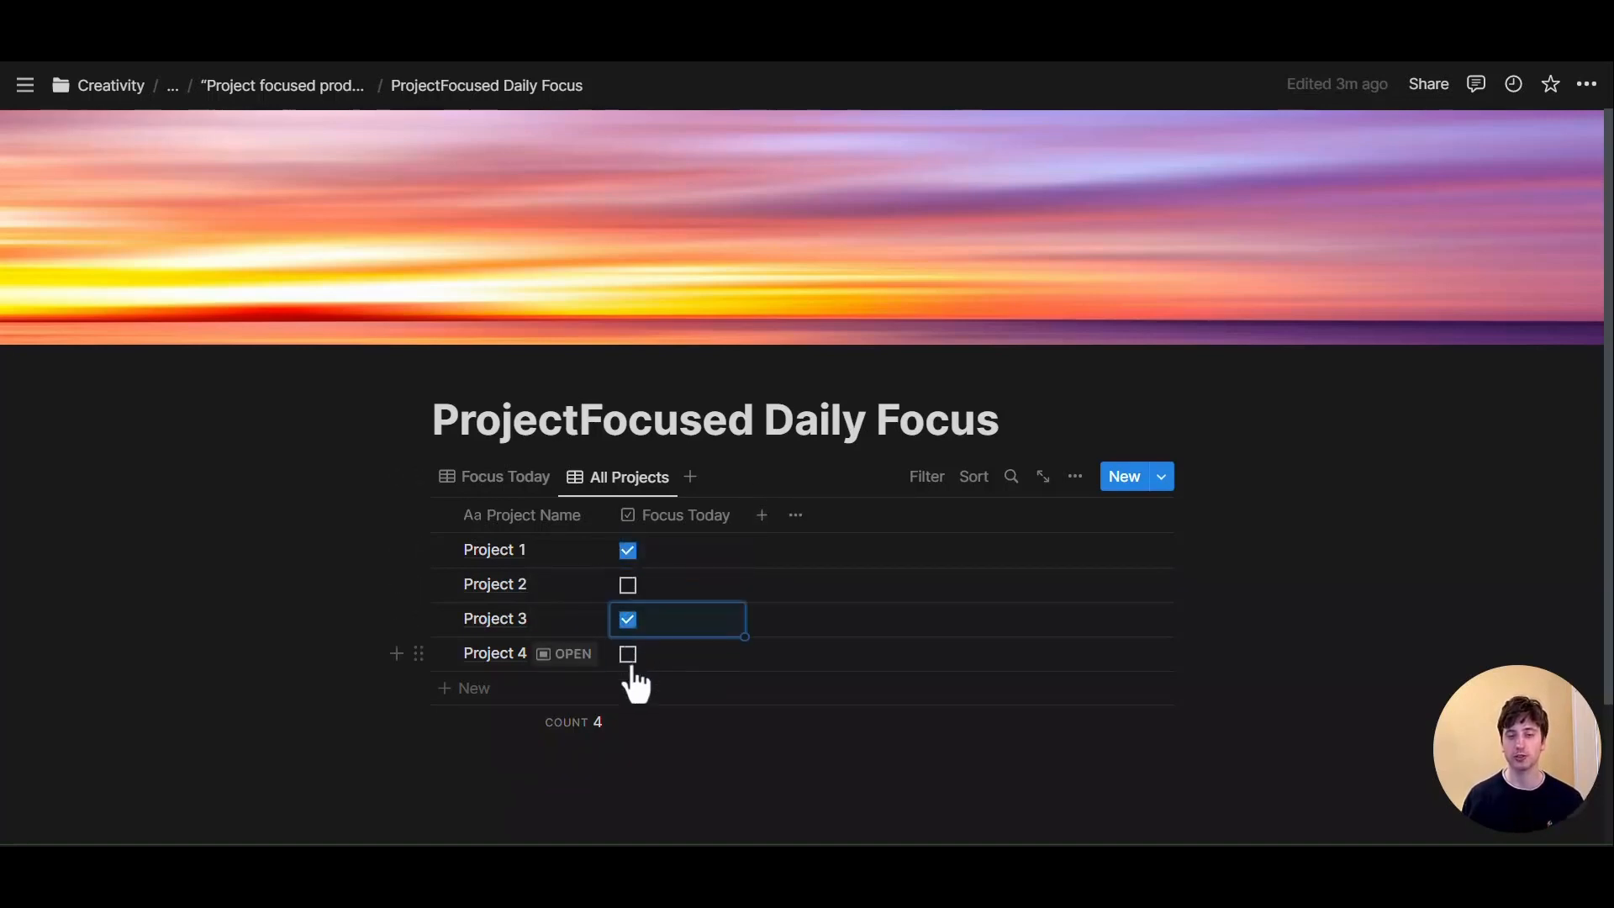
pyautogui.click(494, 477)
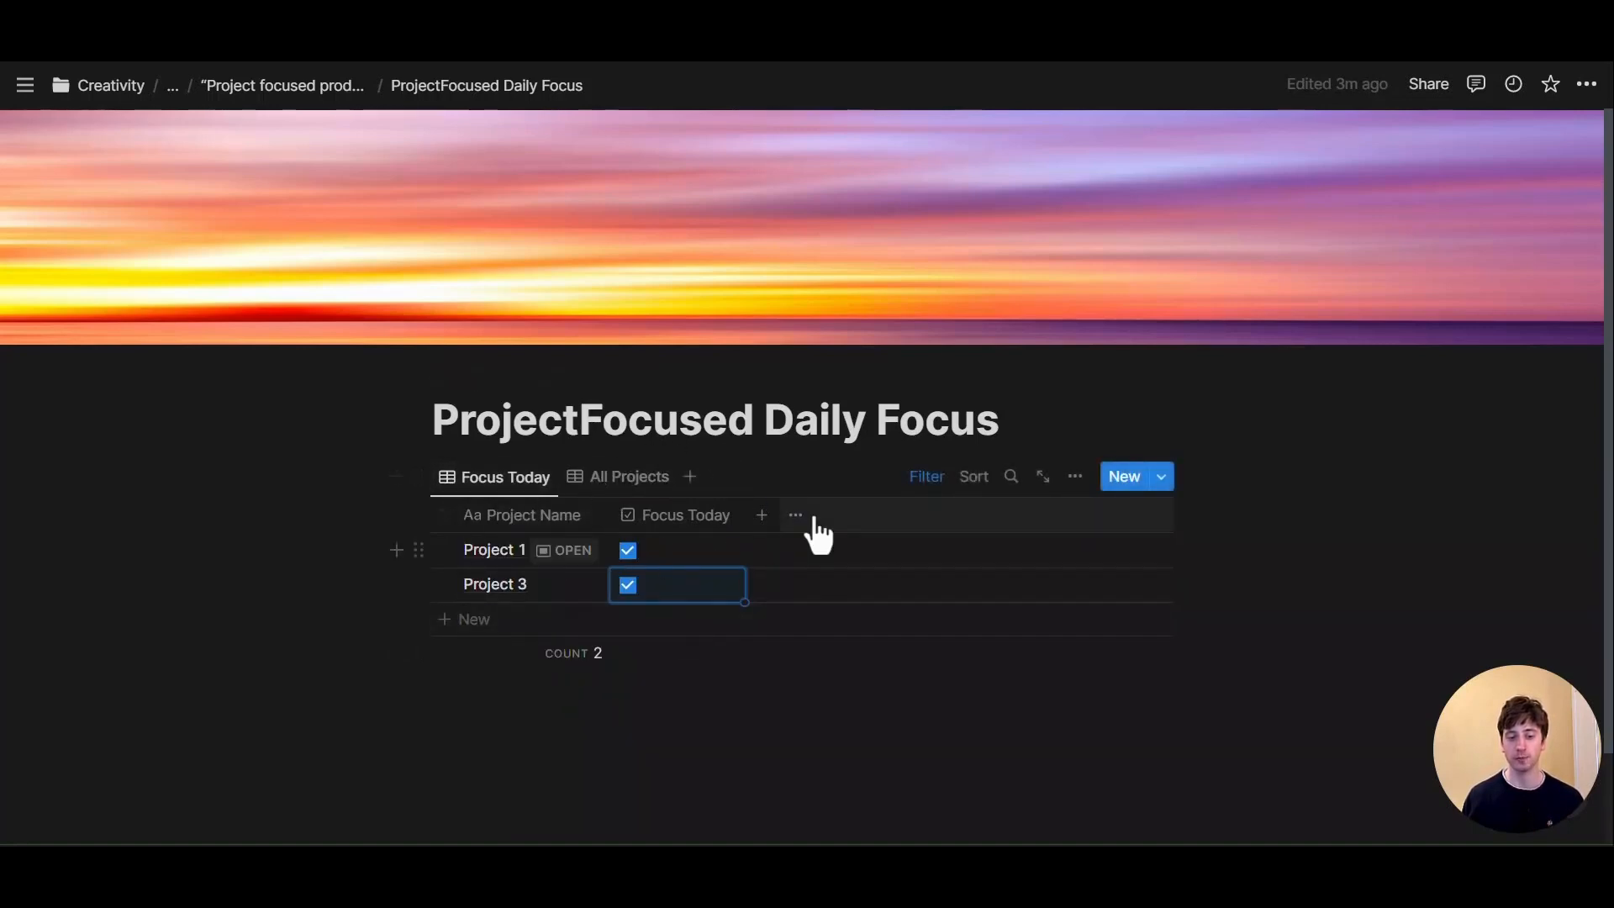
pyautogui.click(792, 480)
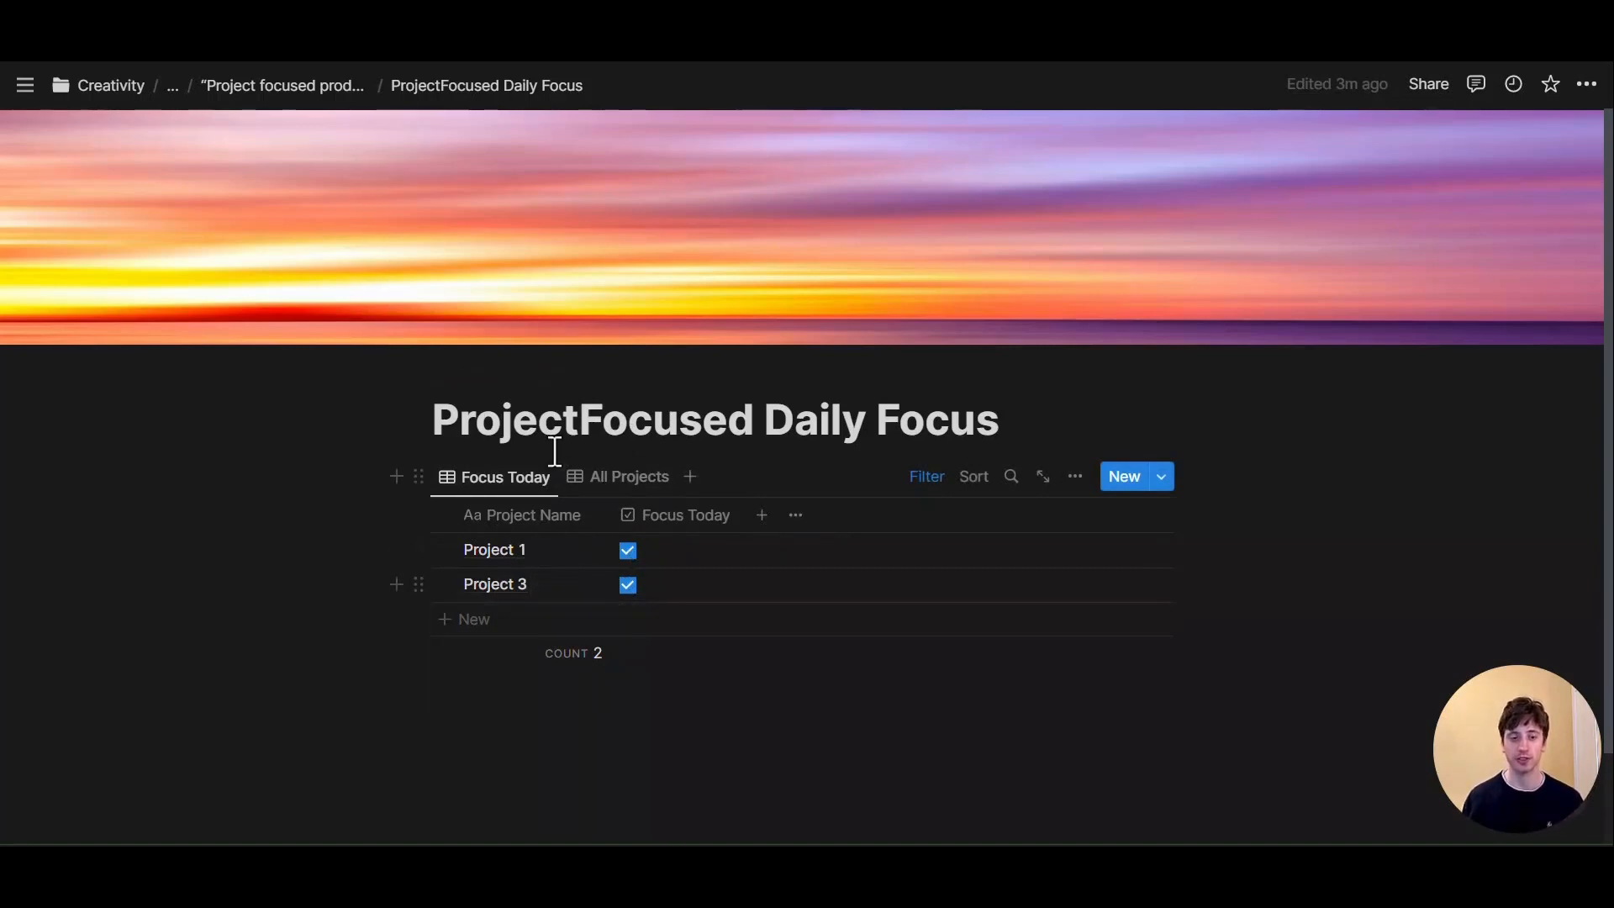
pyautogui.click(619, 476)
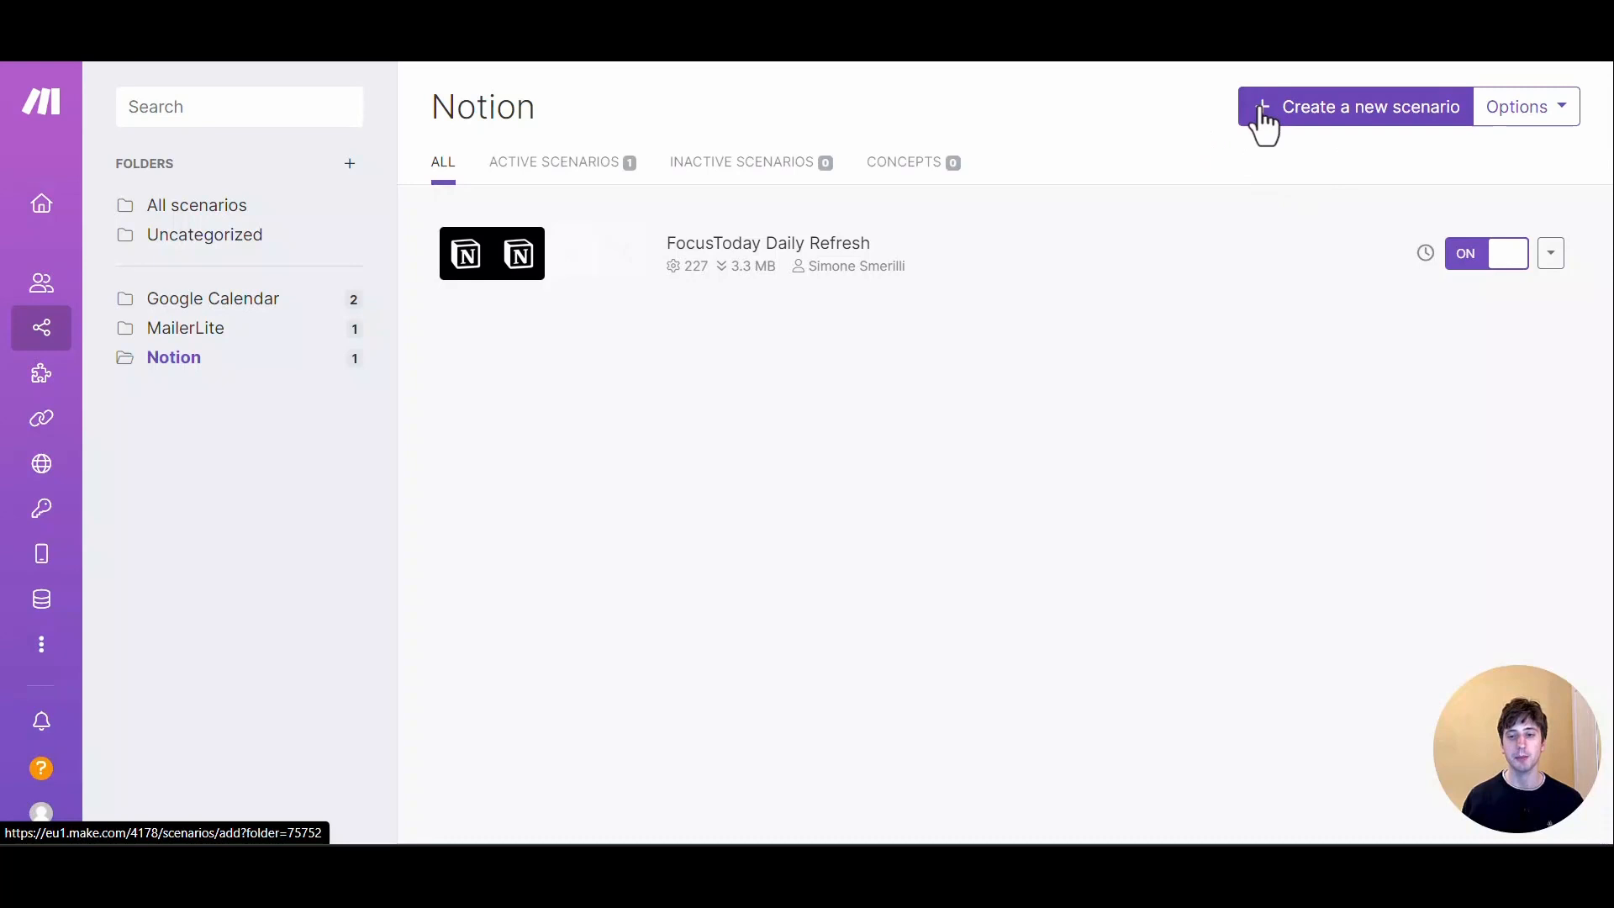
pyautogui.click(1264, 126)
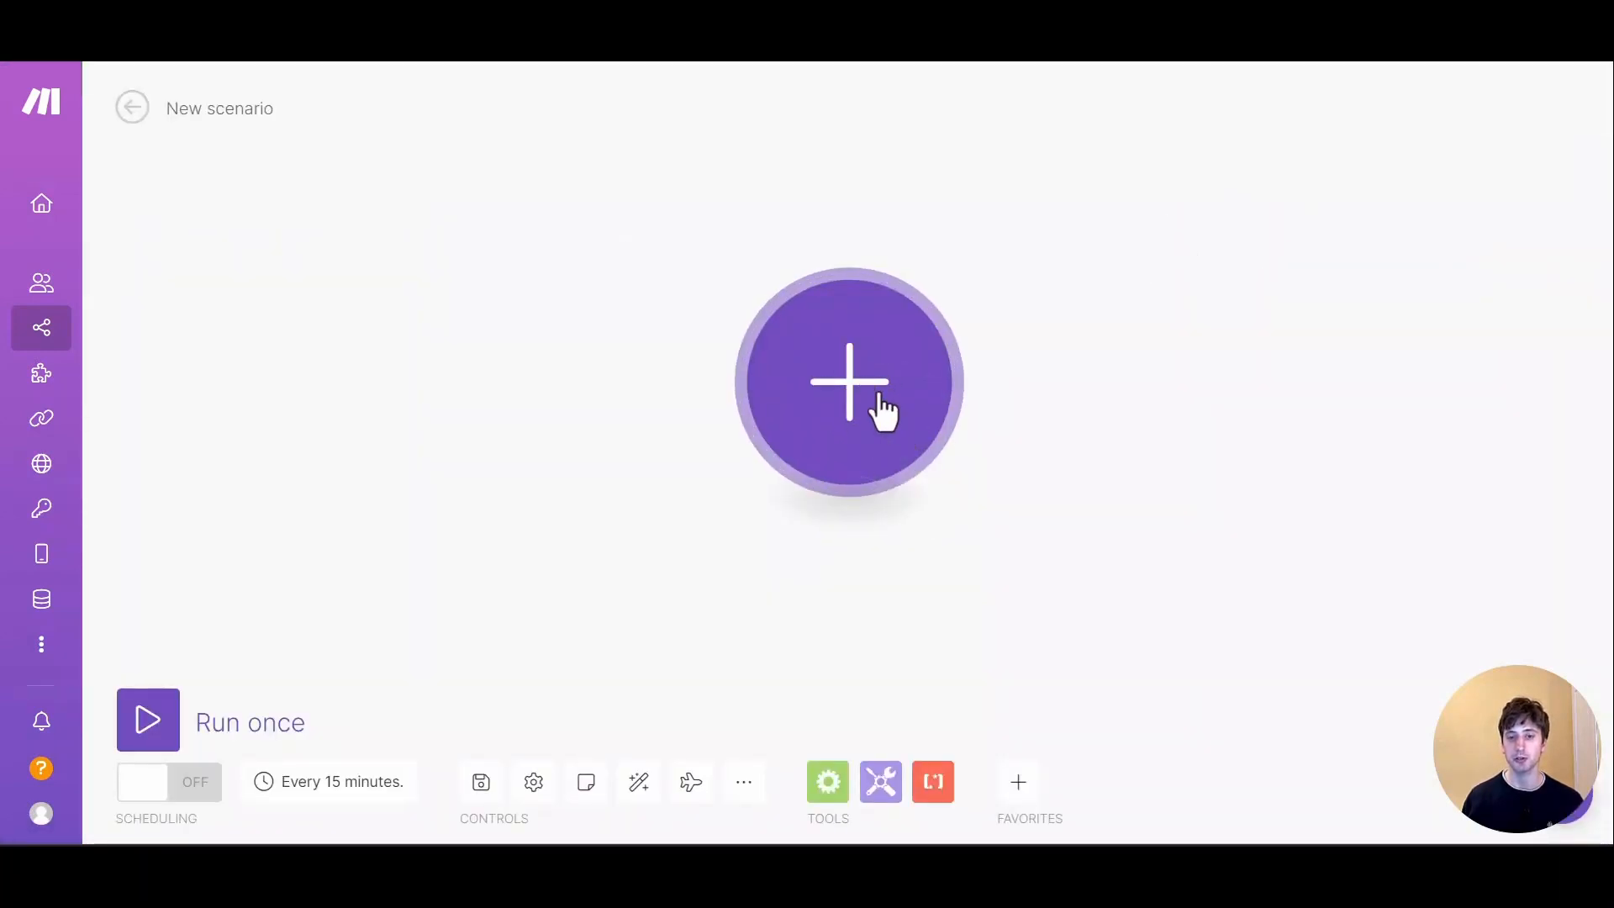
pyautogui.click(868, 408)
pyautogui.write('notion')
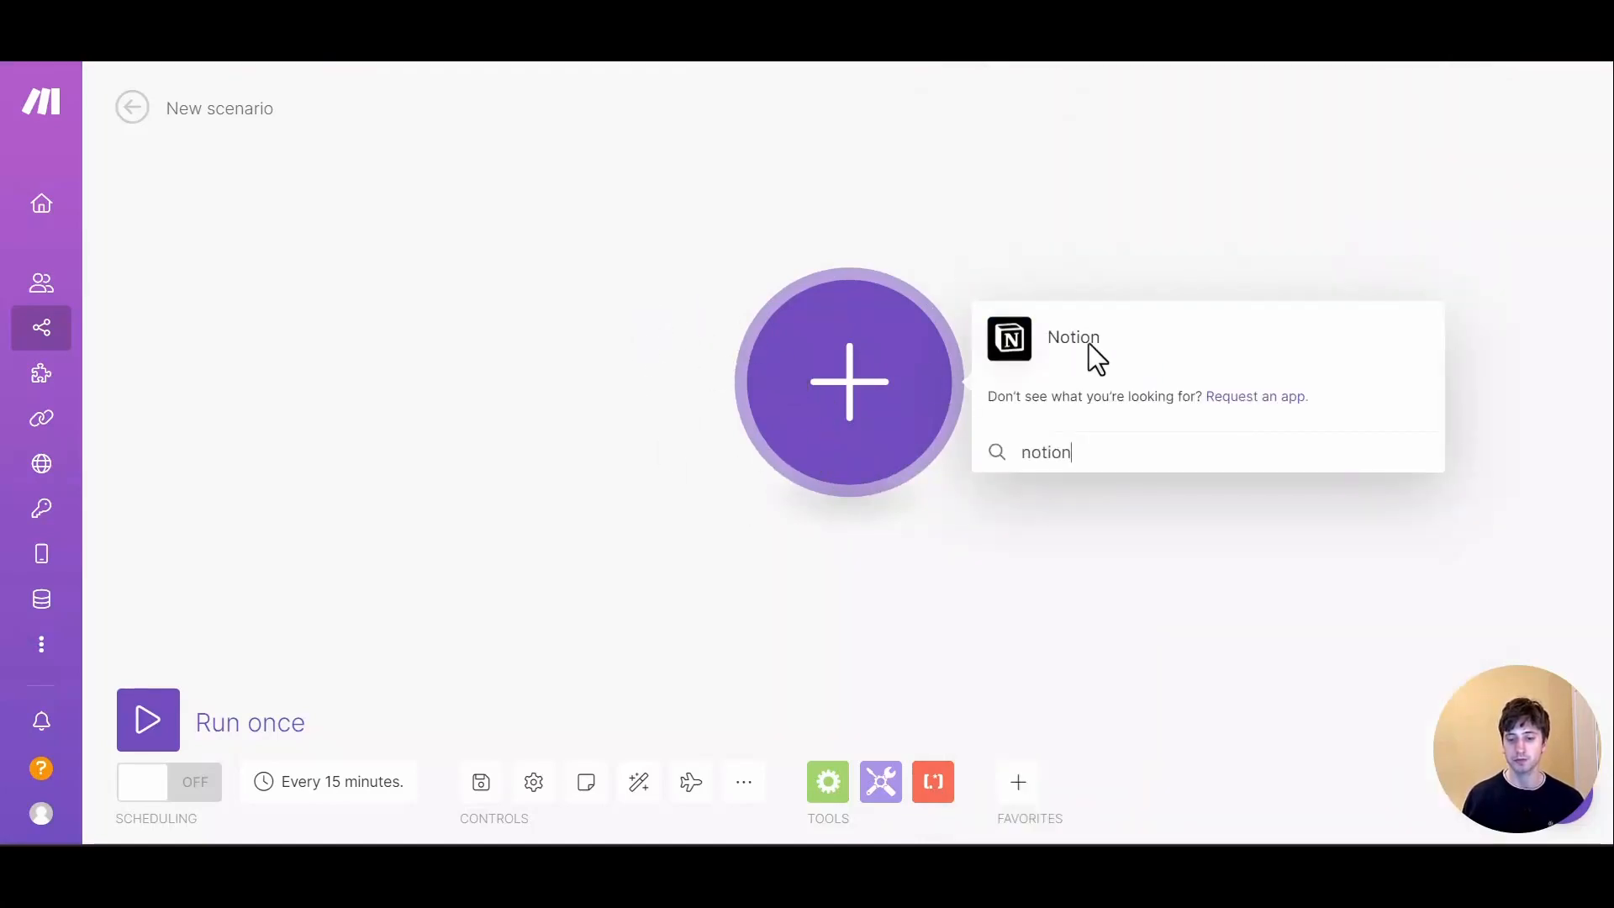
pyautogui.click(1076, 344)
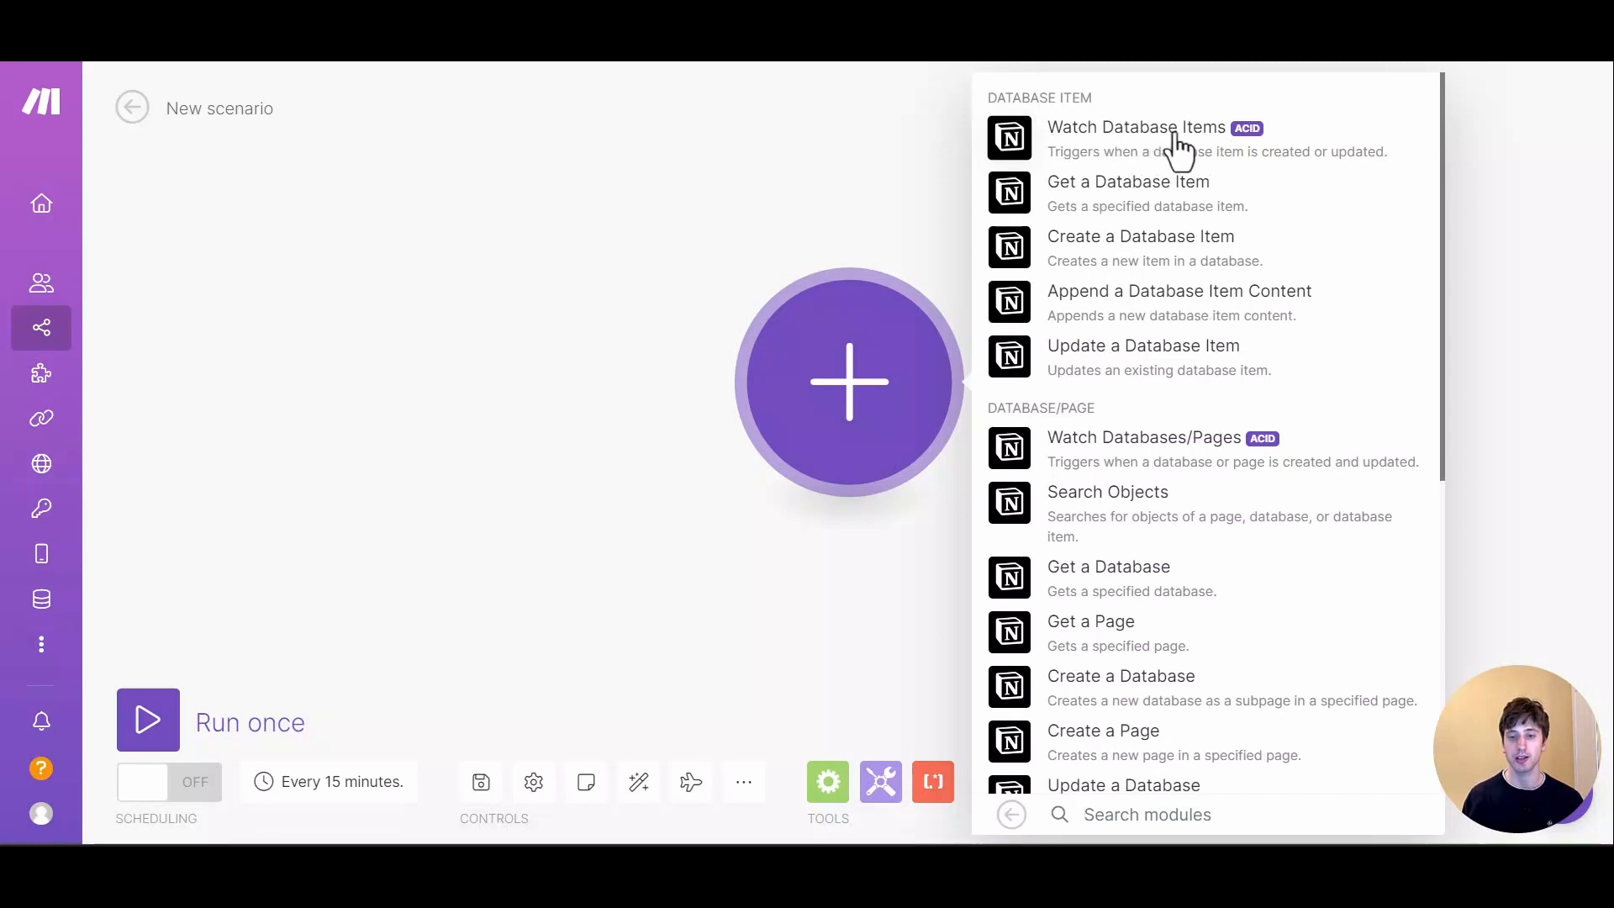
pyautogui.click(1177, 151)
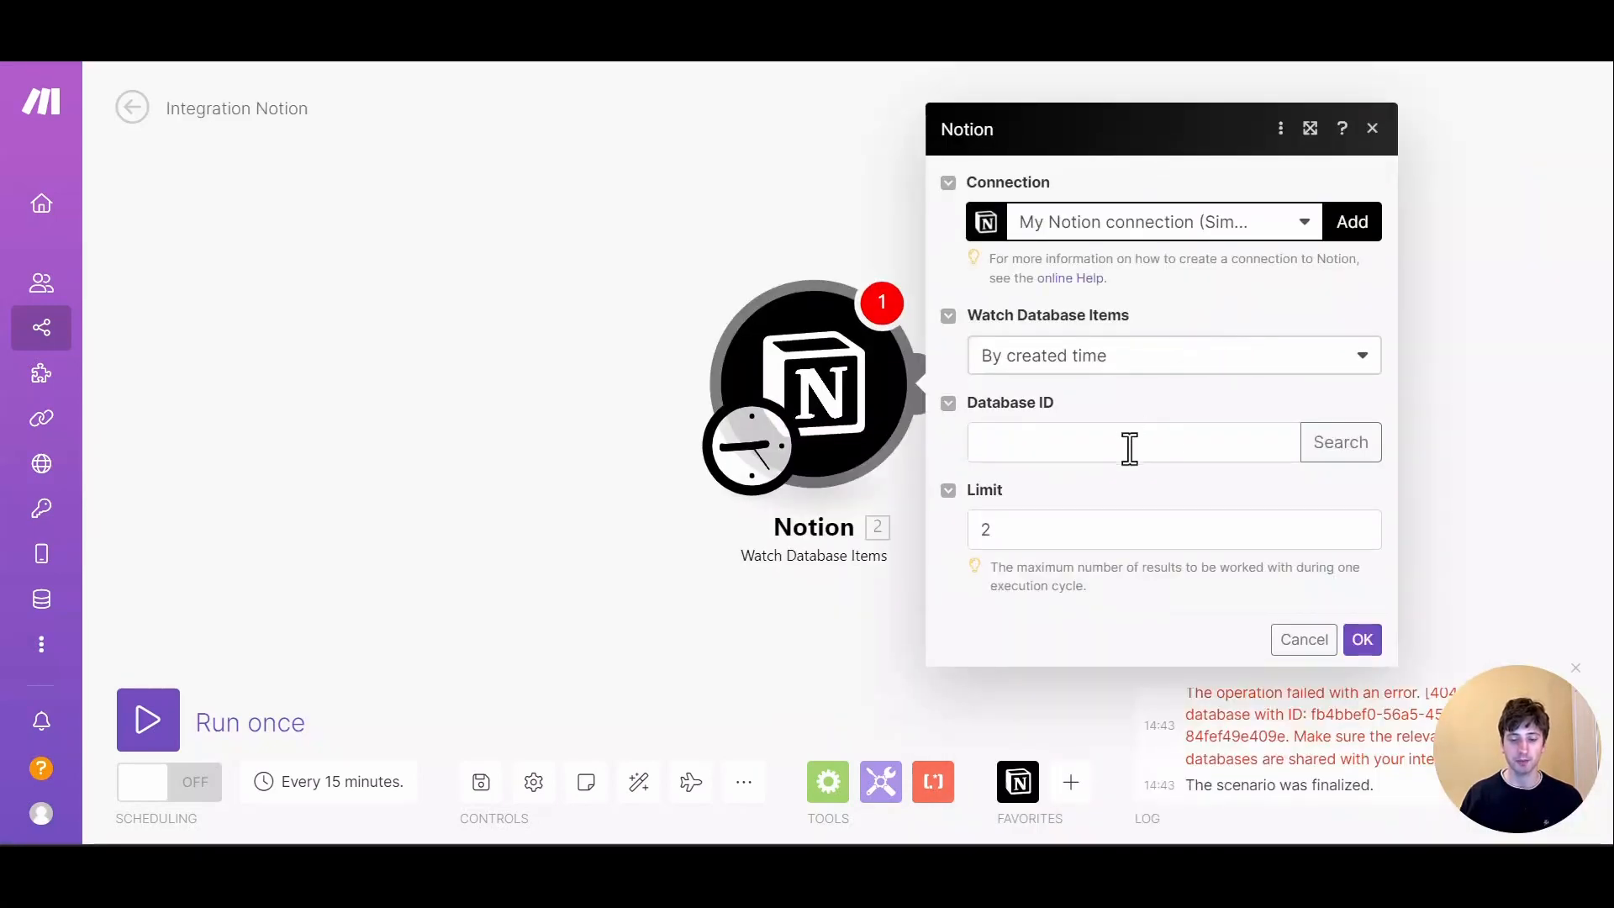
# Fill in the Notion trigger's Database ID by searching for the "projectFocused" database
pyautogui.click(1334, 446)
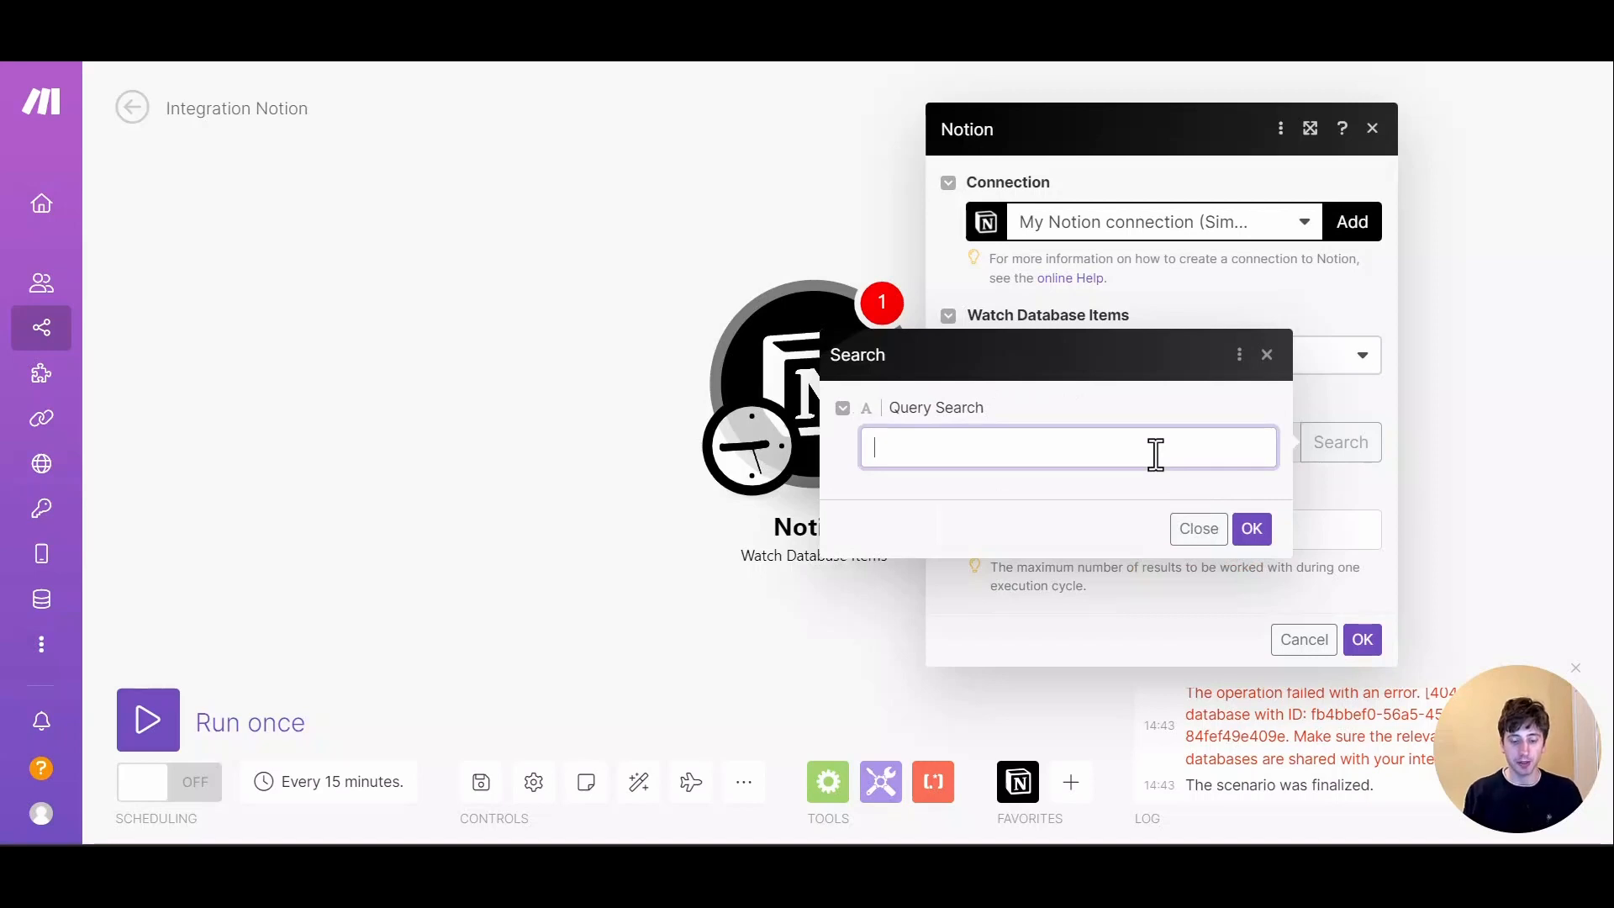
pyautogui.write('projectF')
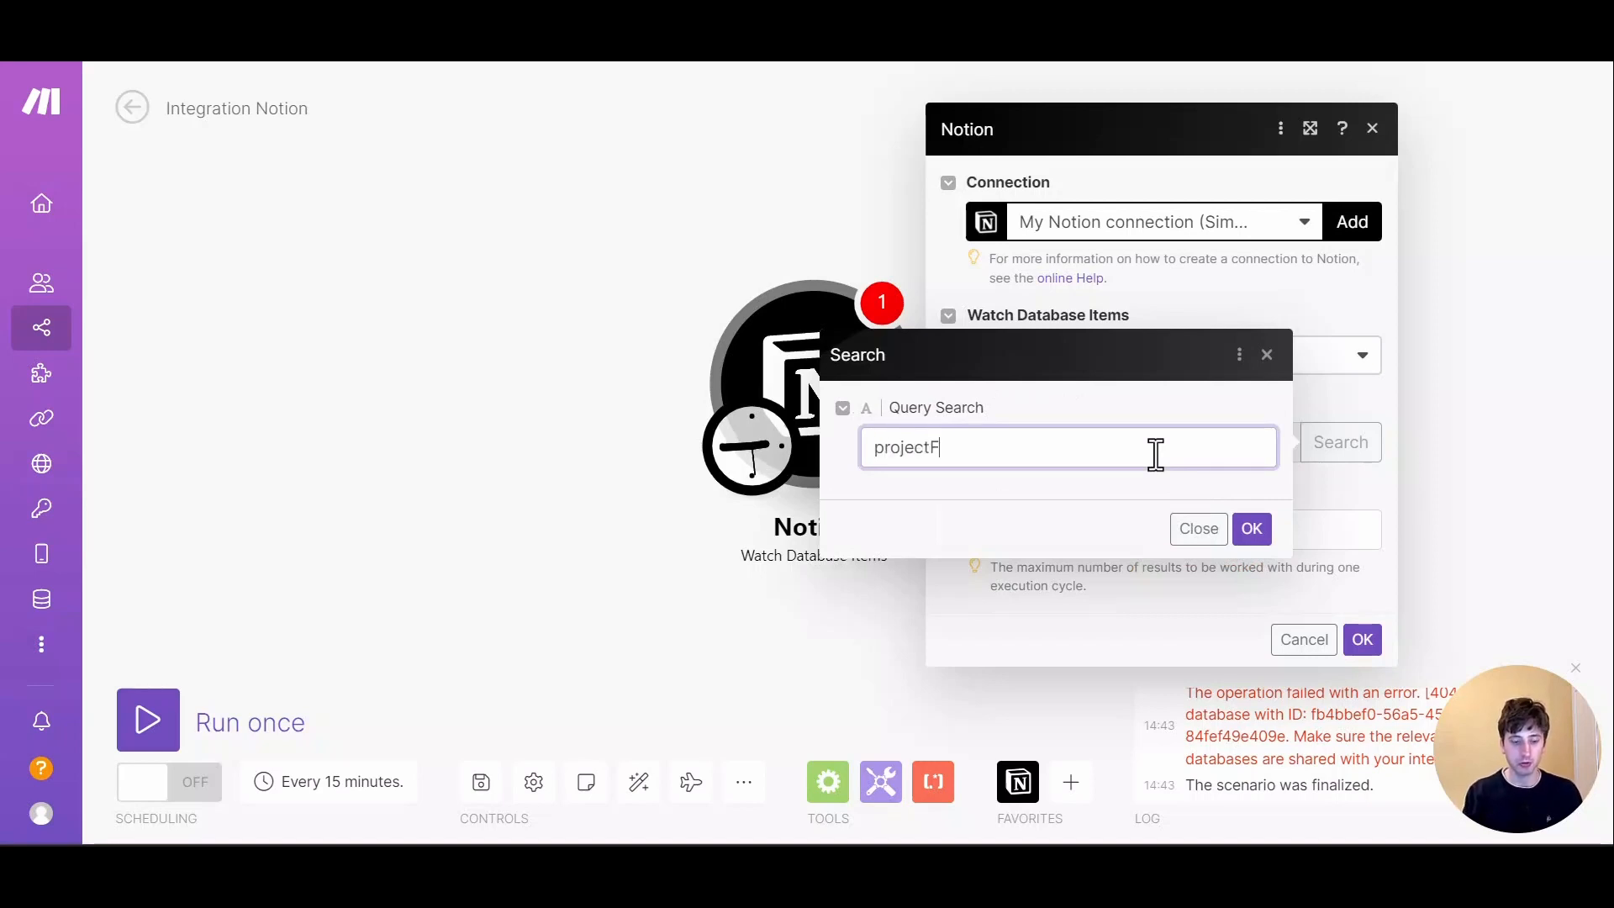
pyautogui.write('ocused')
pyautogui.press('Tab')
pyautogui.press('Tab')
pyautogui.press('Return')
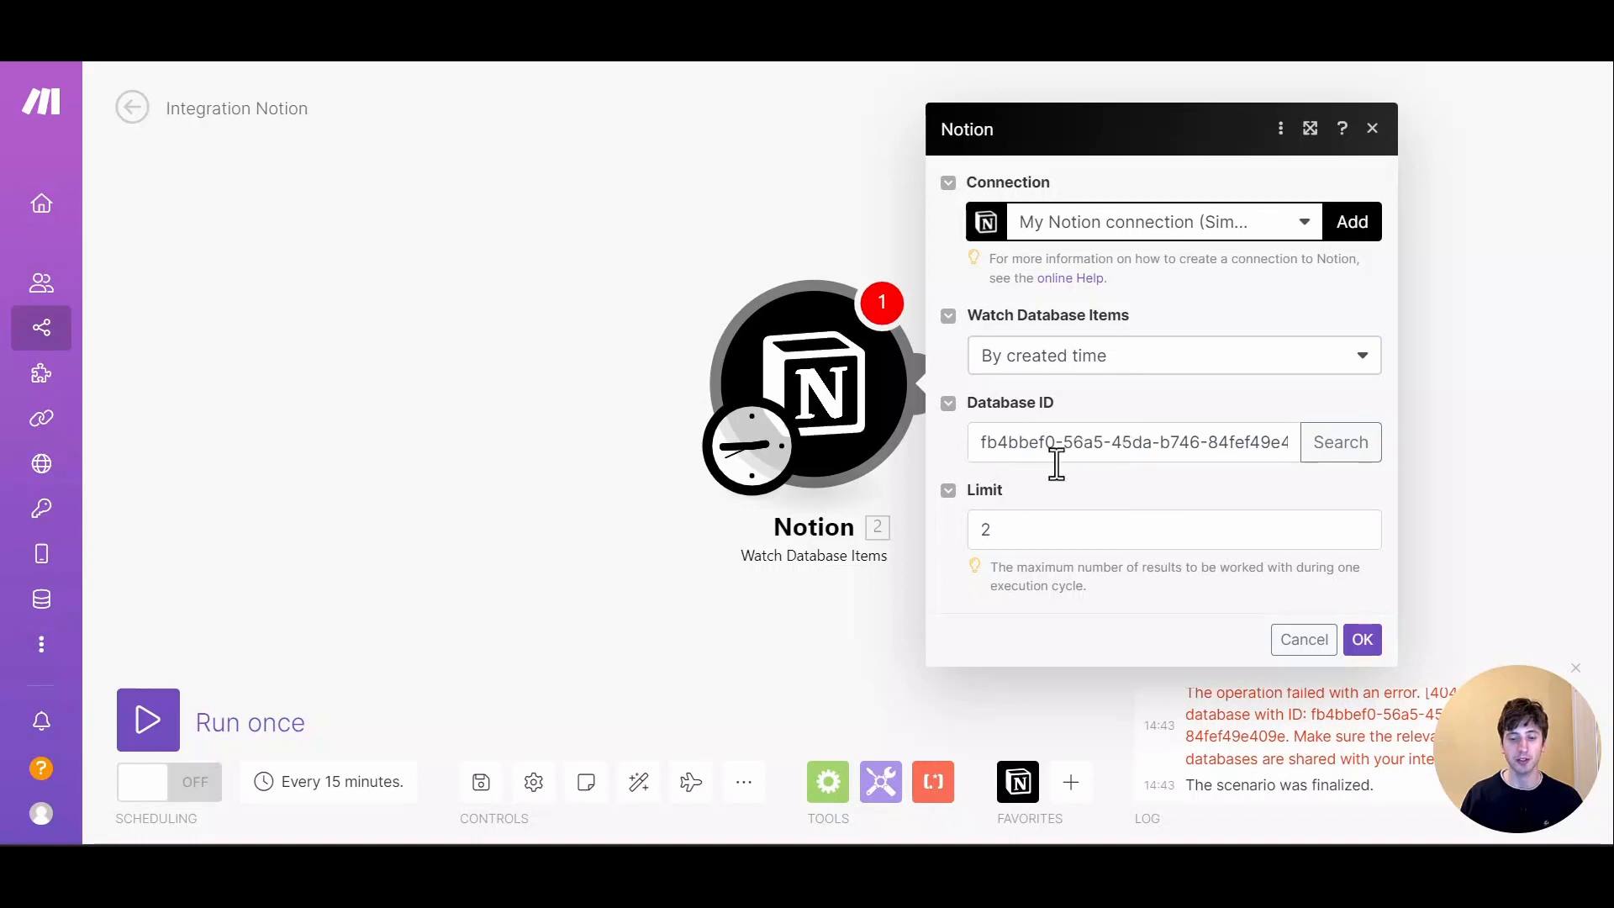
# Set the trigger's limit to 20 and save it with the starting point From now on
pyautogui.click(1024, 531)
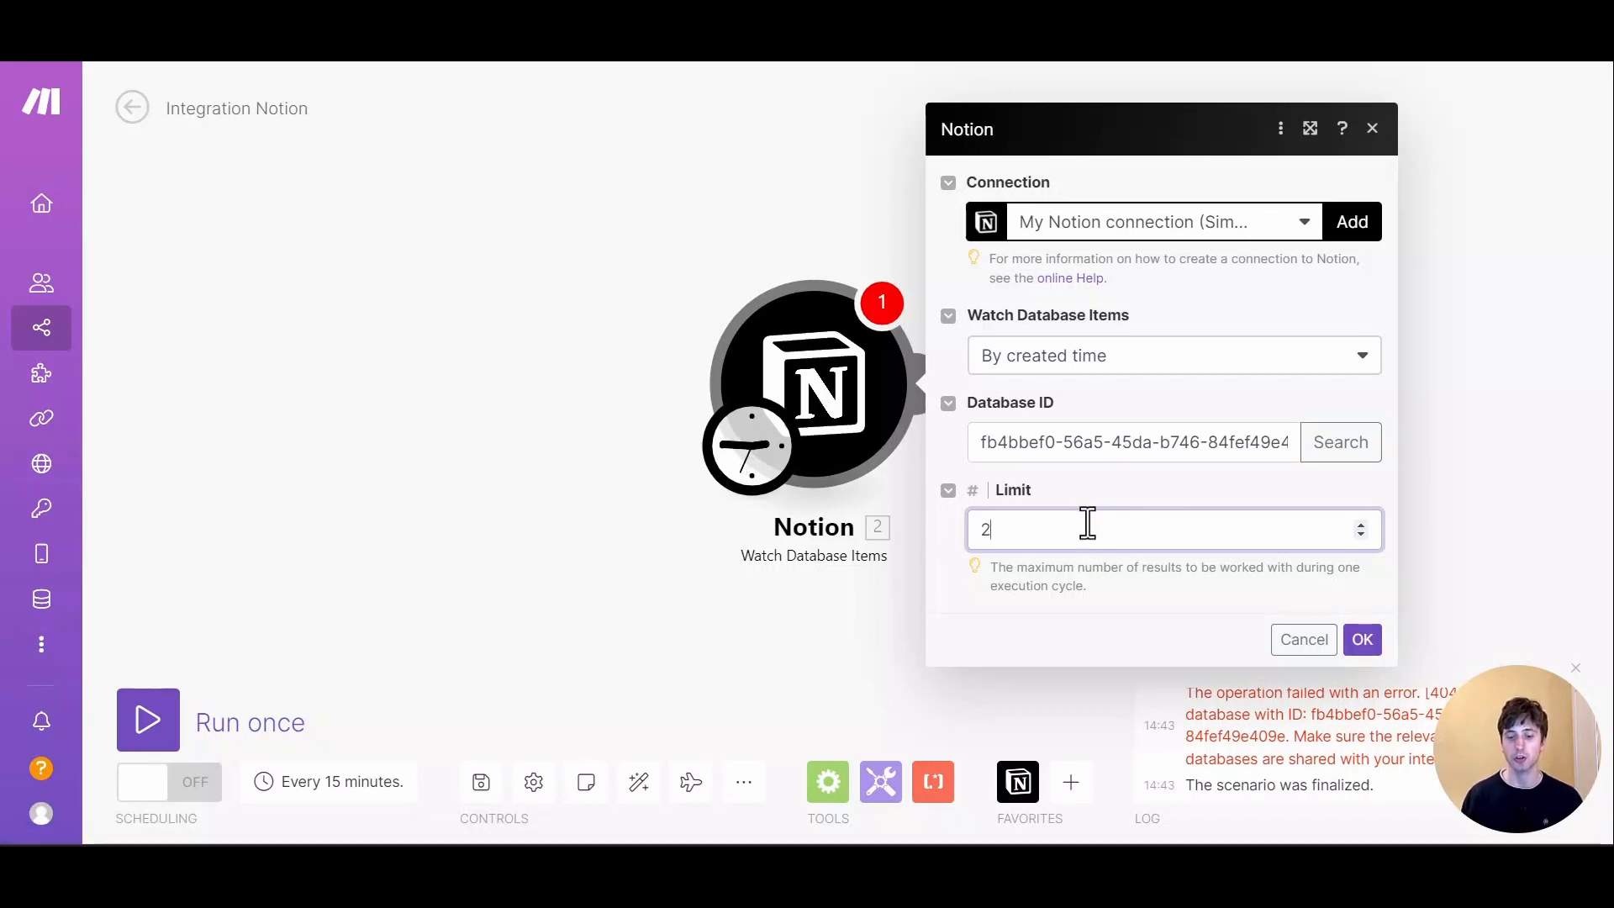
pyautogui.write('0')
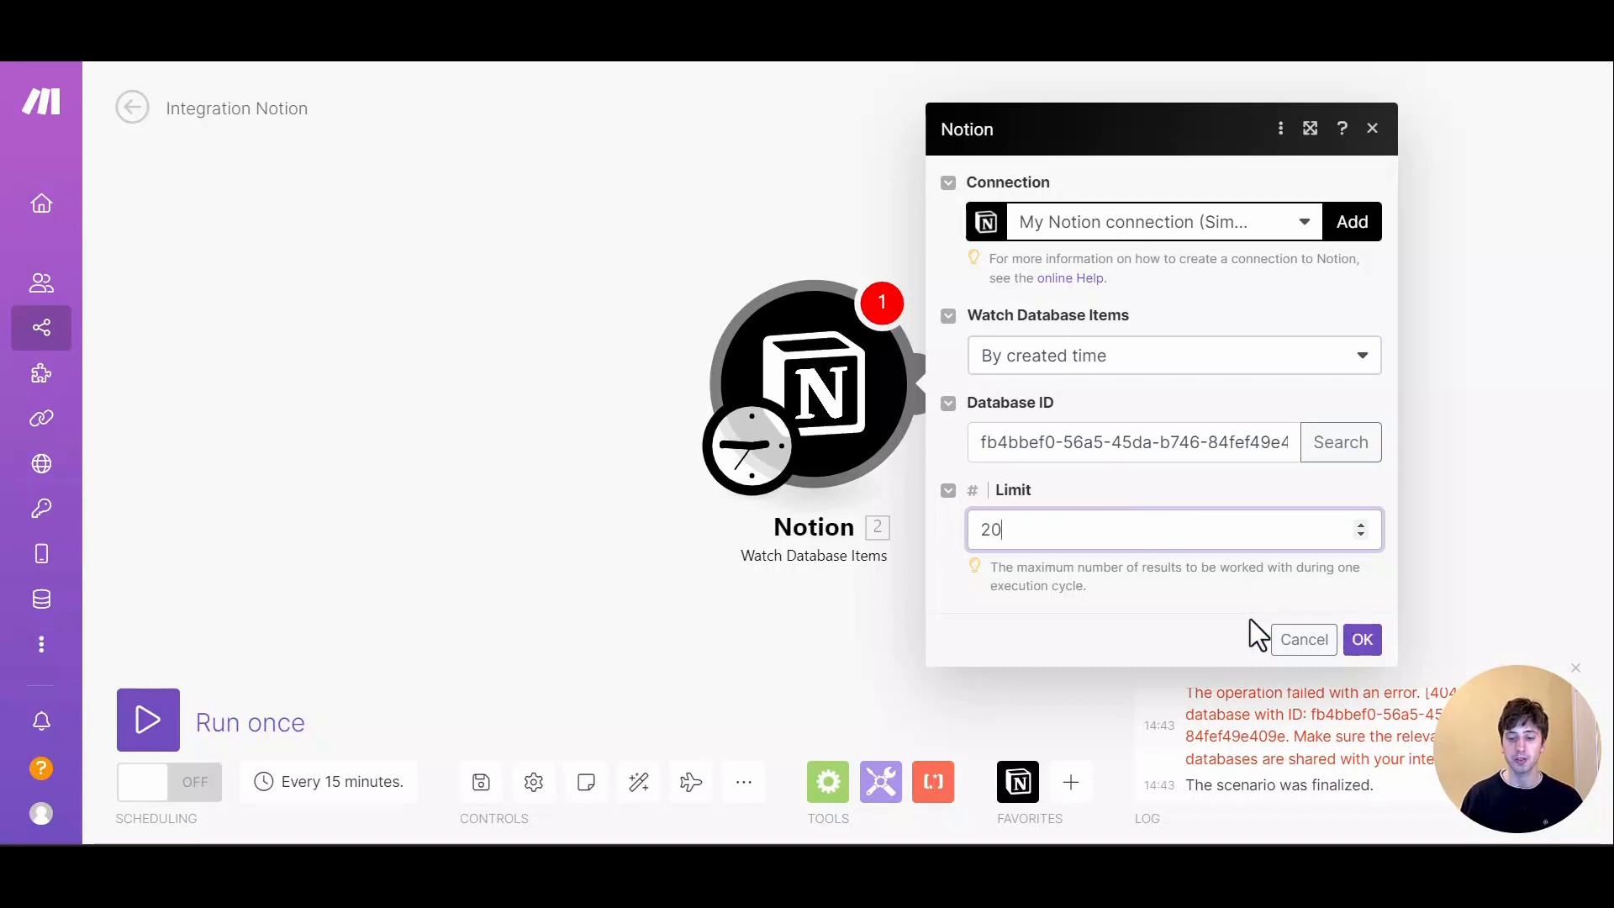
pyautogui.click(1362, 641)
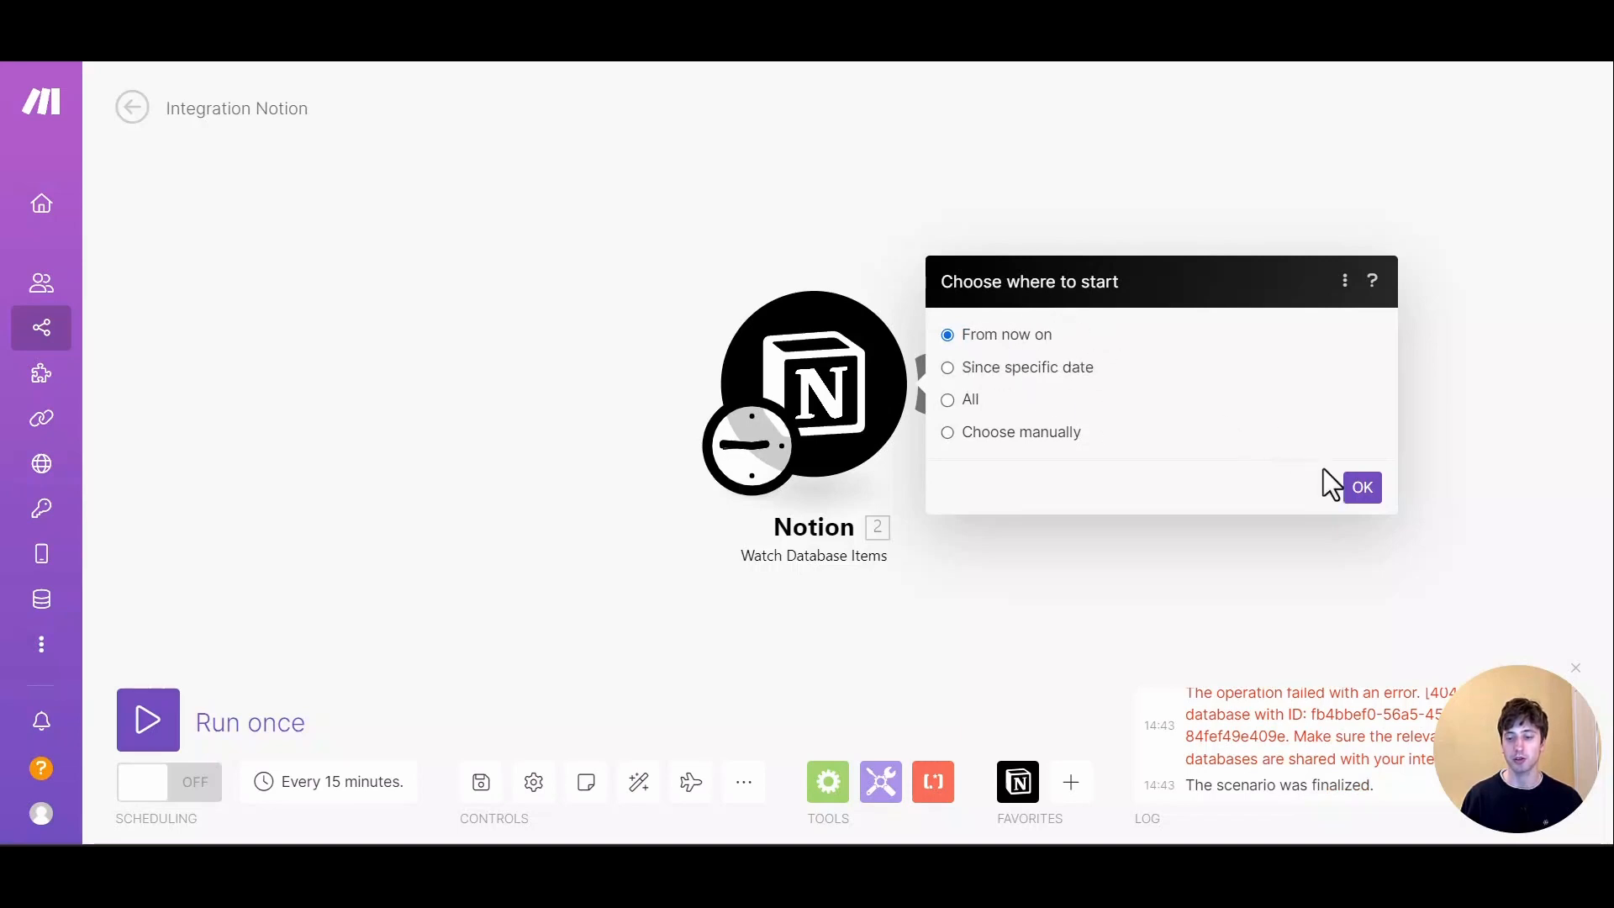
pyautogui.click(1363, 488)
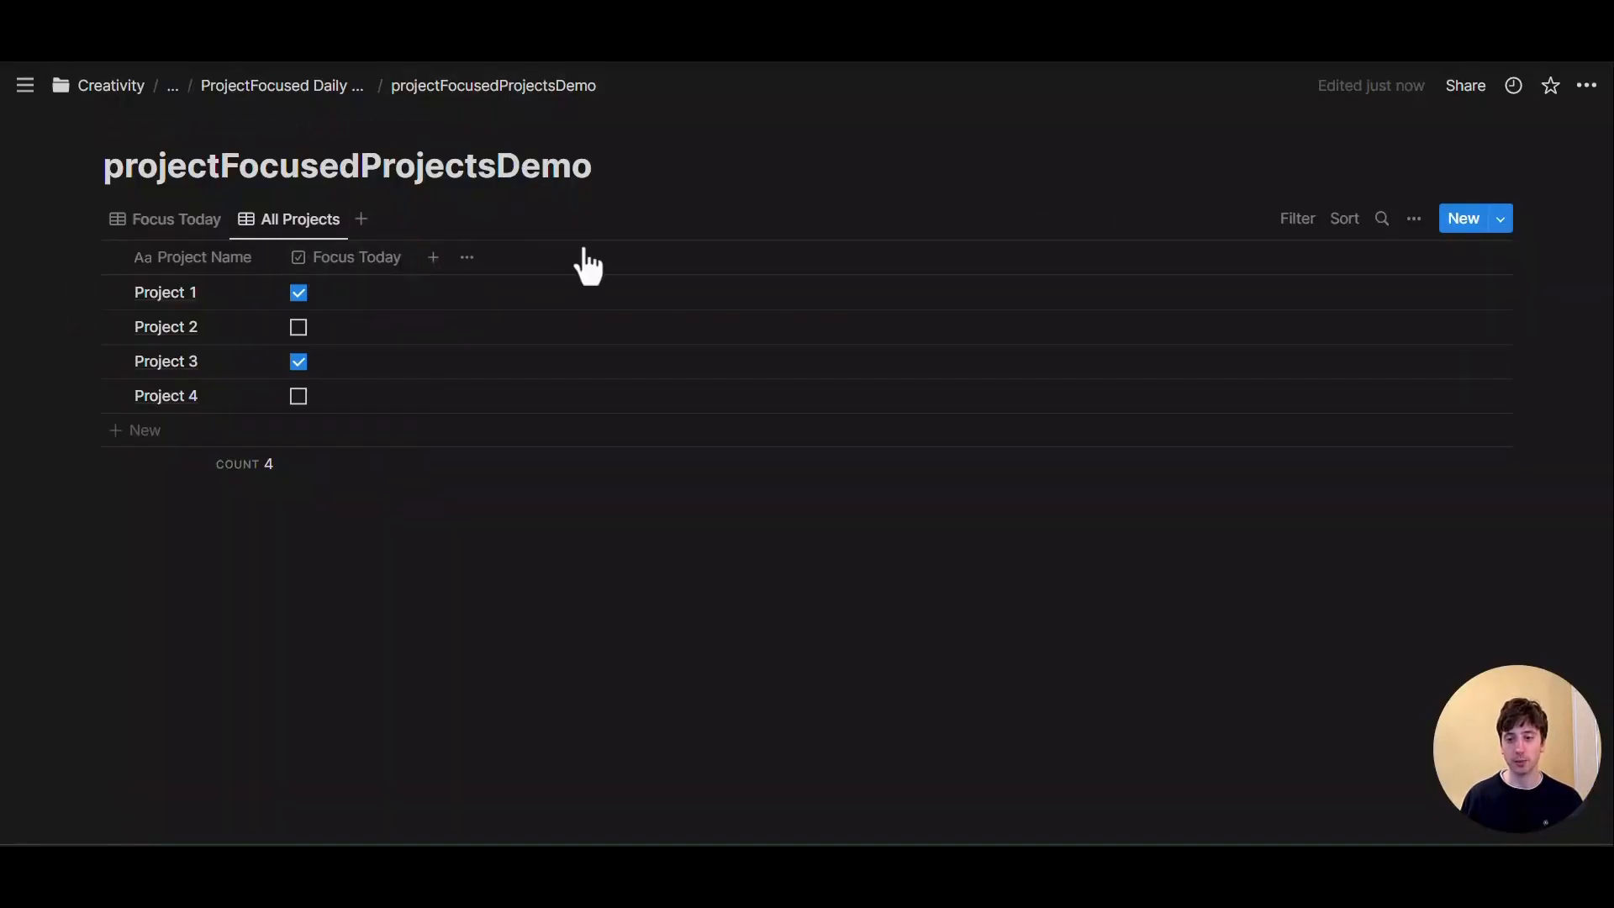
# In Notion, review the connections of the projectFocusedProjectsDemo database and the permissions of the Make and Integromat integrations
pyautogui.click(1587, 87)
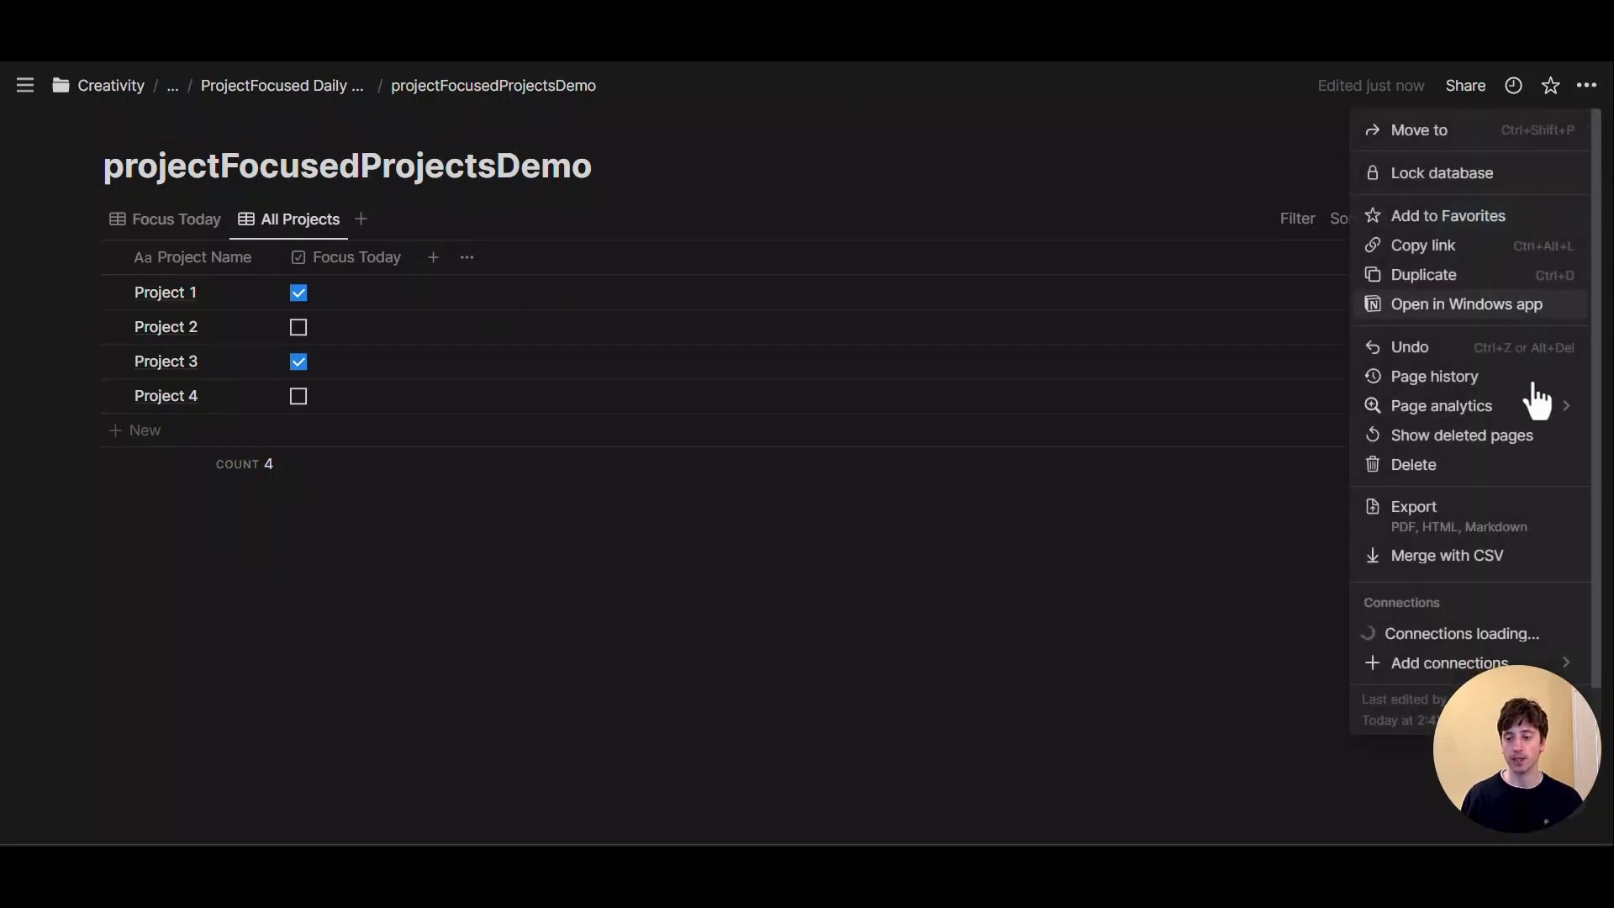
pyautogui.scroll(-2, 1459, 662)
pyautogui.moveTo(1444, 623)
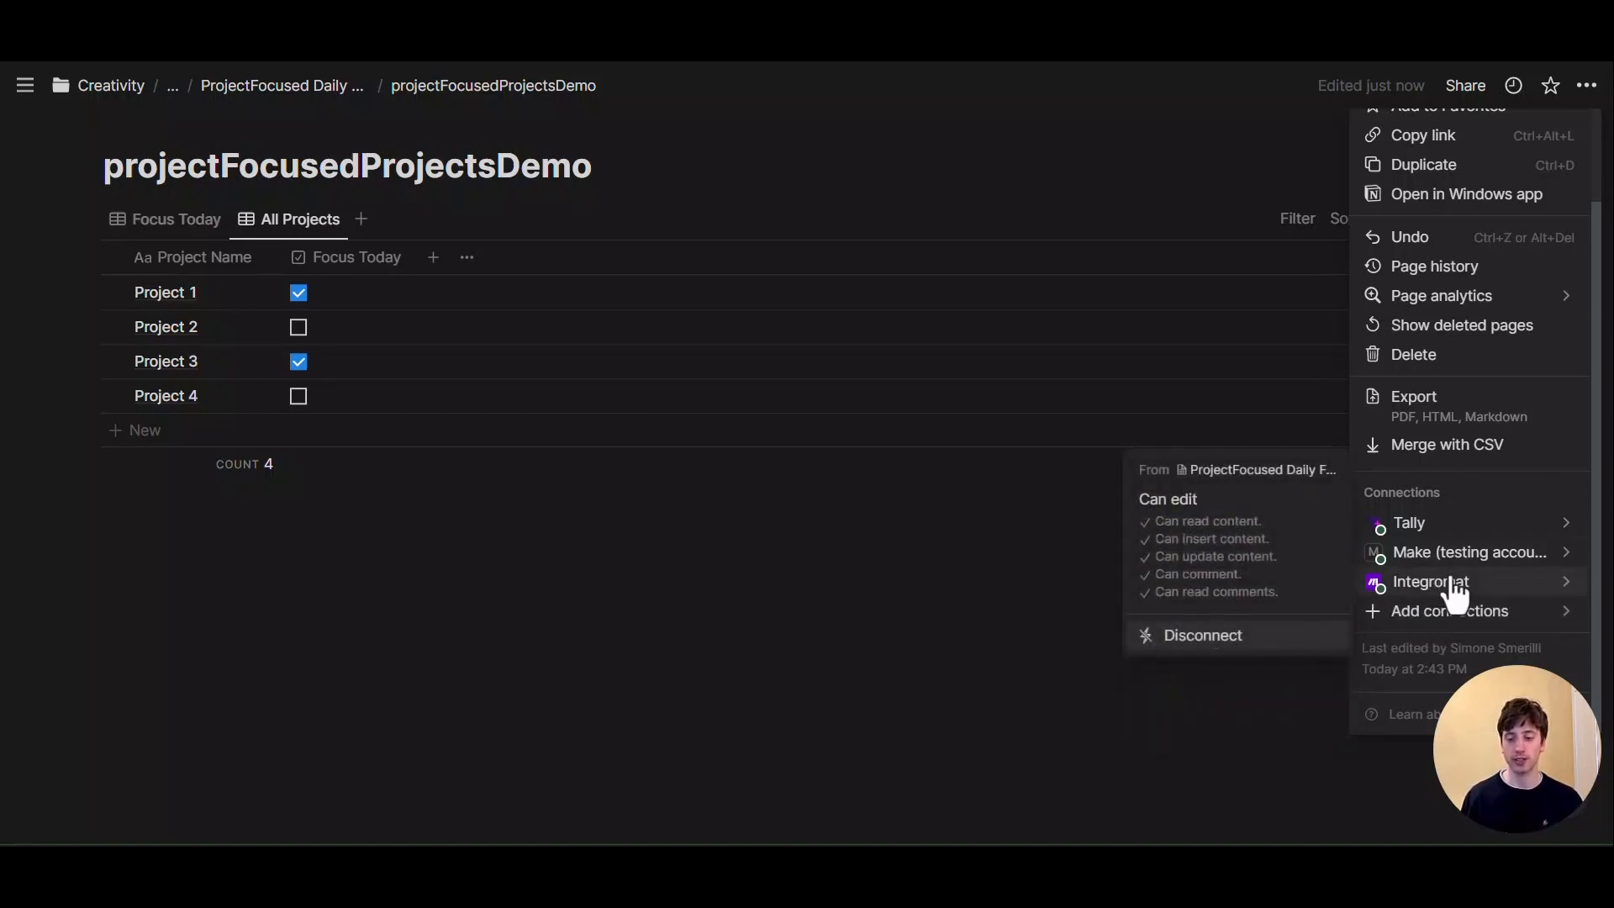
pyautogui.moveTo(1469, 563)
pyautogui.moveTo(1440, 591)
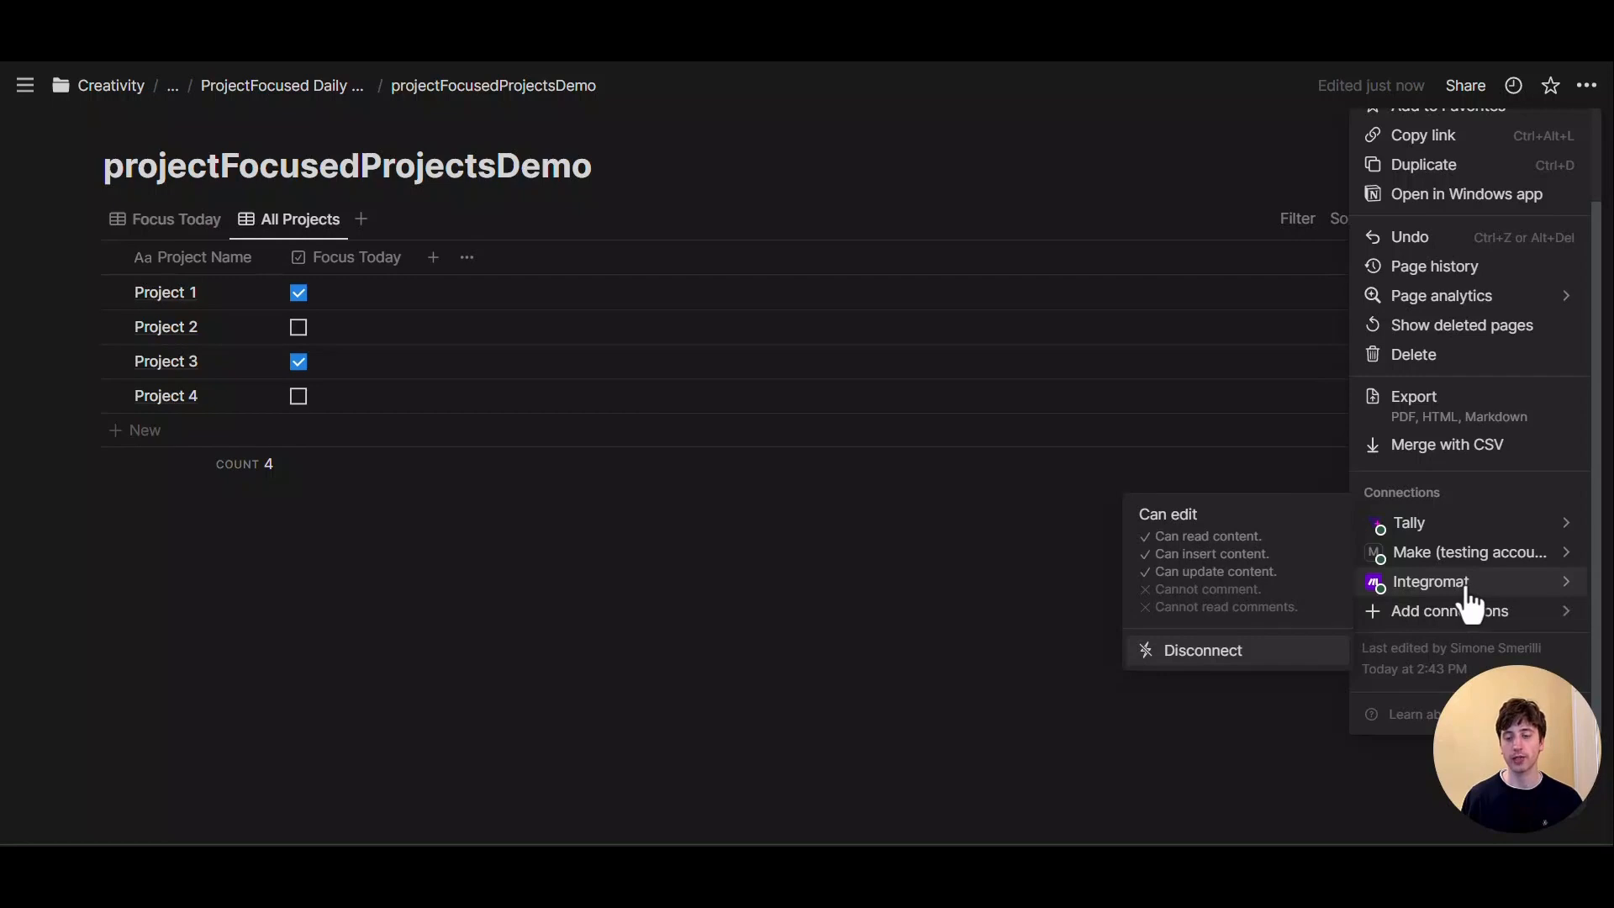
pyautogui.click(1035, 219)
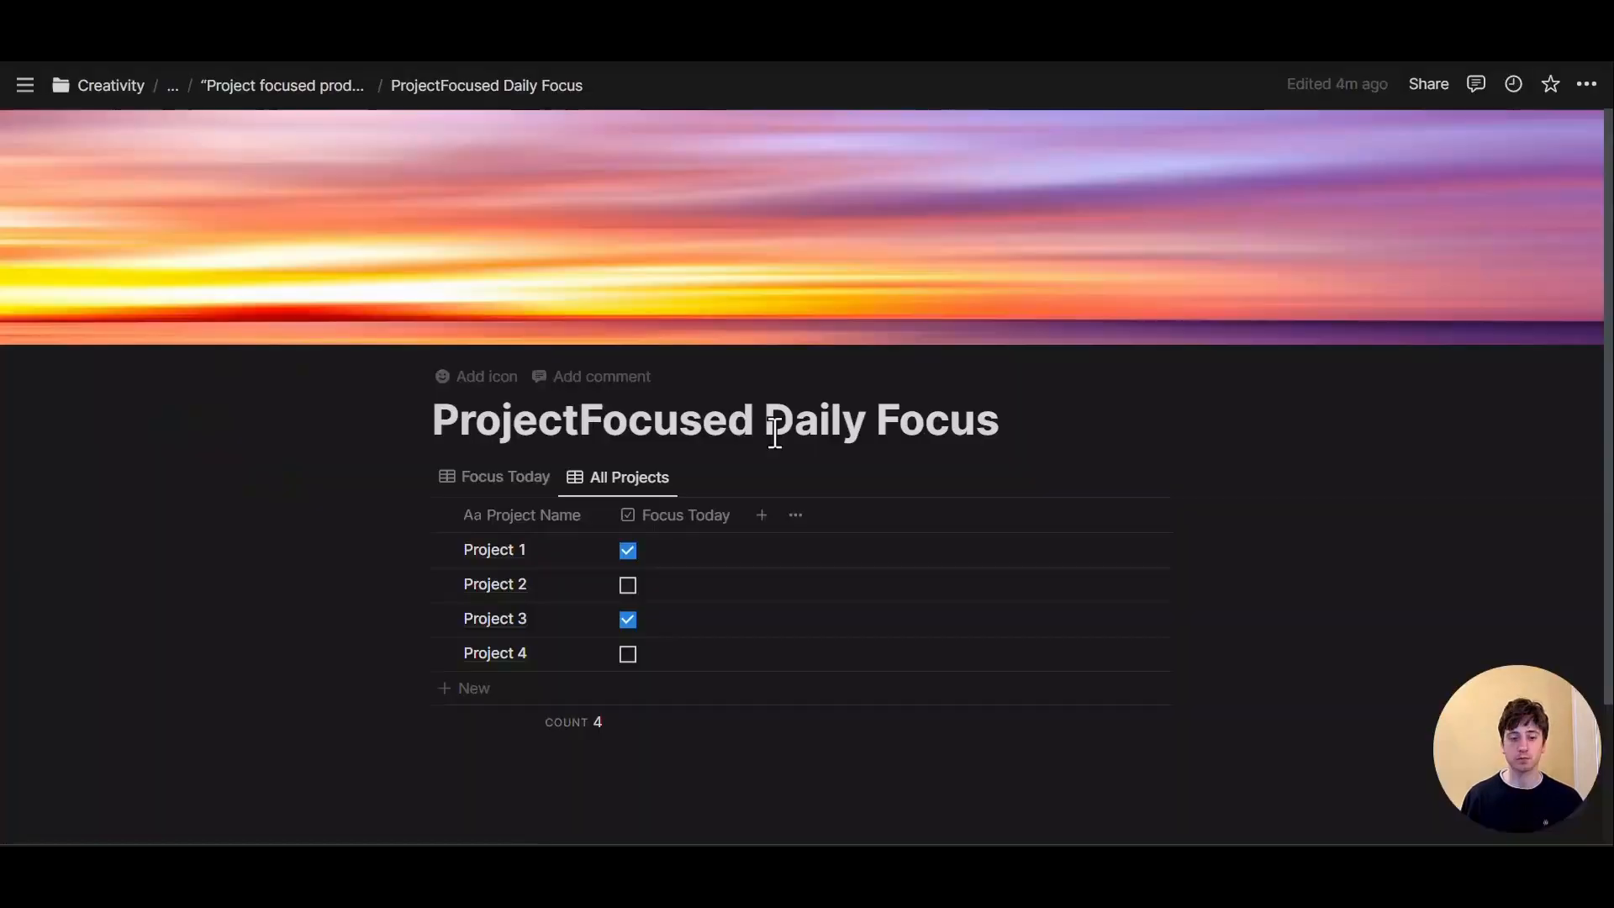
# Review the Focus Today view on the ProjectFocused Daily Focus page and return to All Projects
pyautogui.scroll(-2, 774, 432)
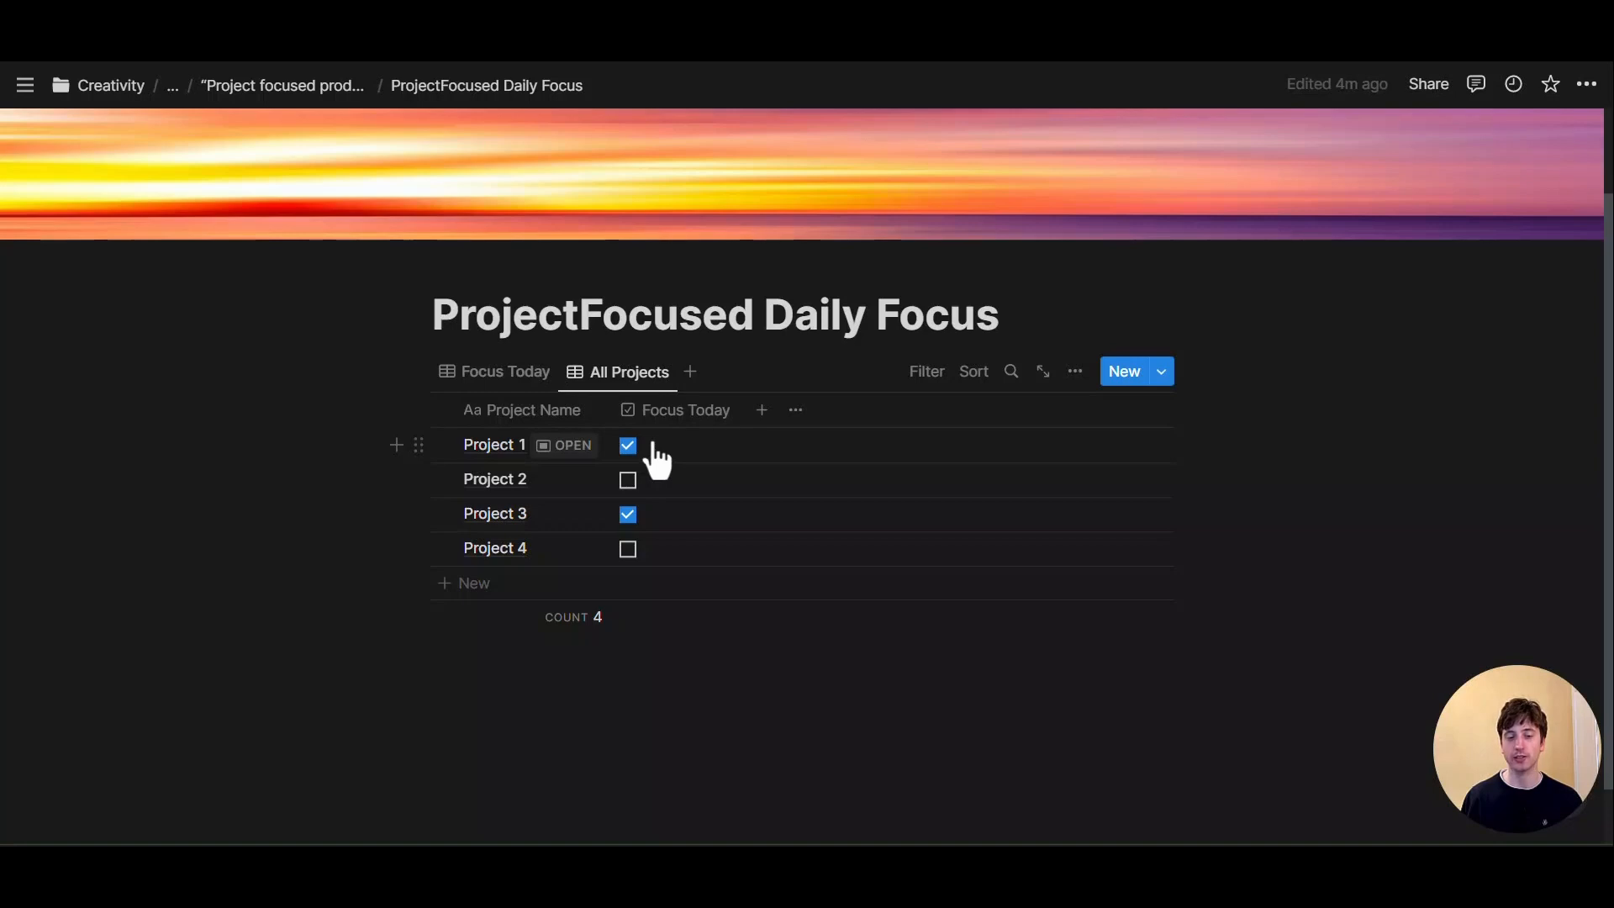
pyautogui.click(514, 373)
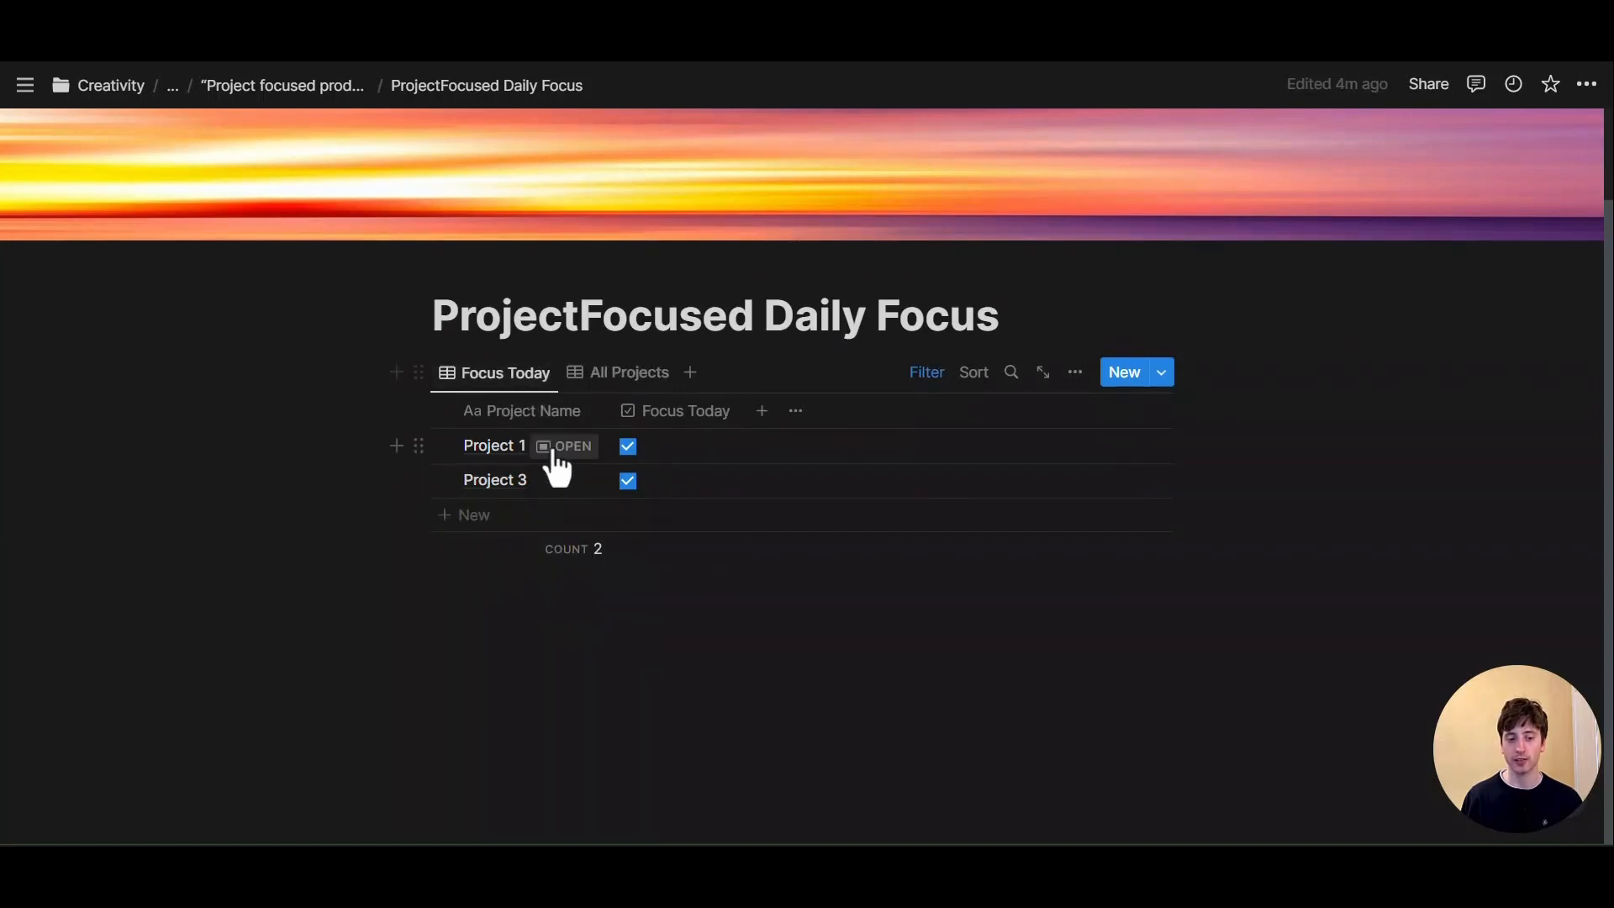
pyautogui.click(599, 372)
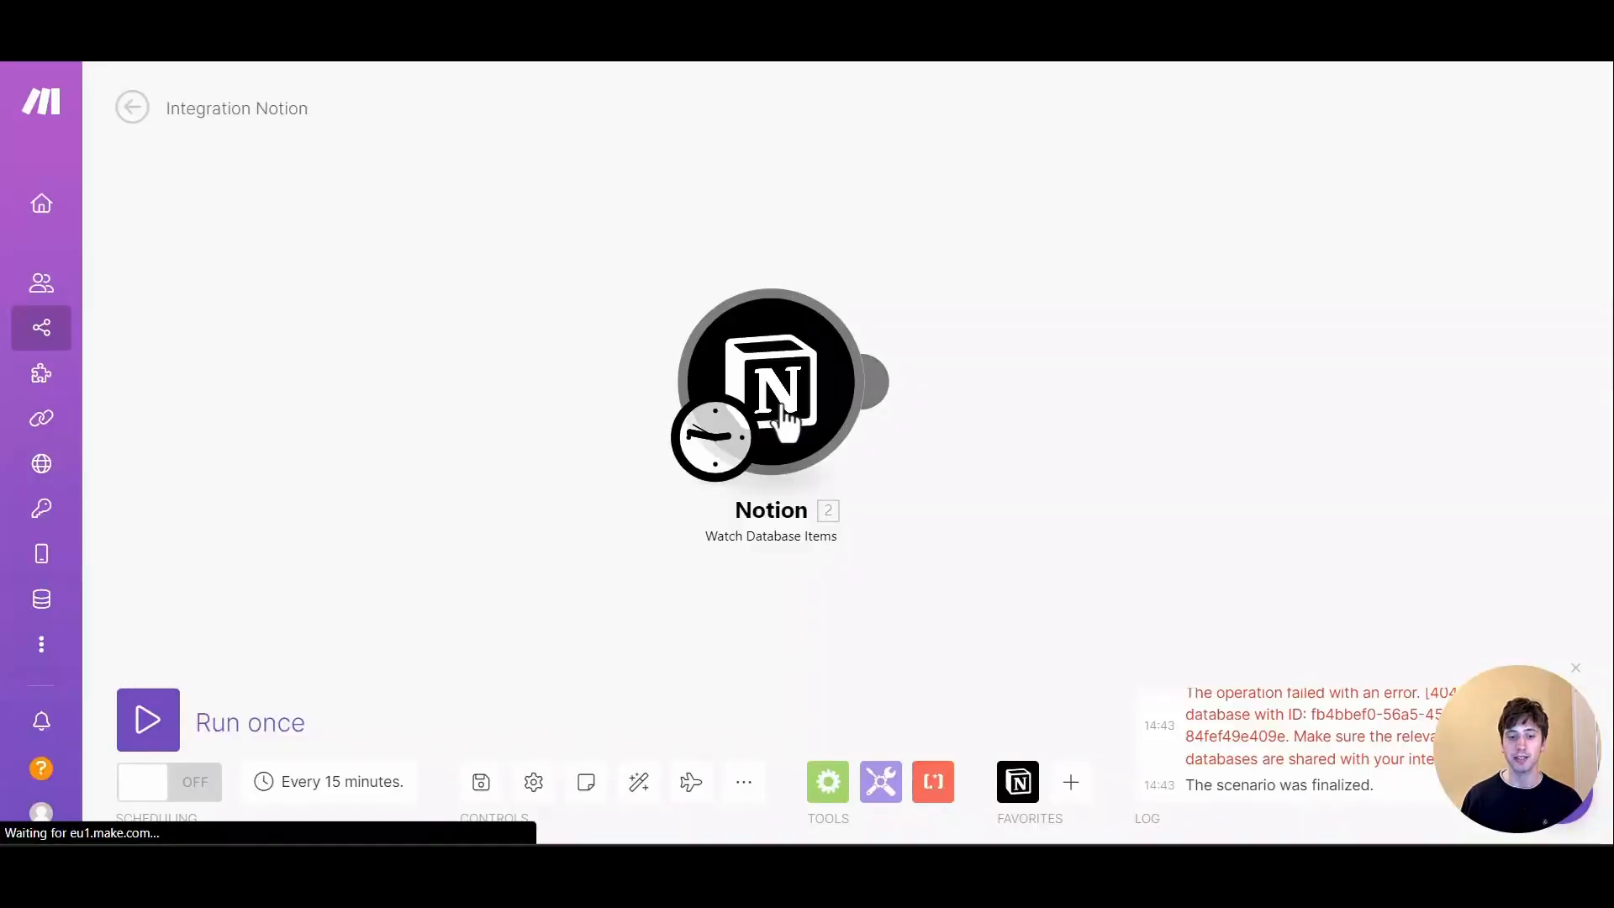
# In Make, set the Notion trigger to watch database items by updated time
pyautogui.click(809, 412)
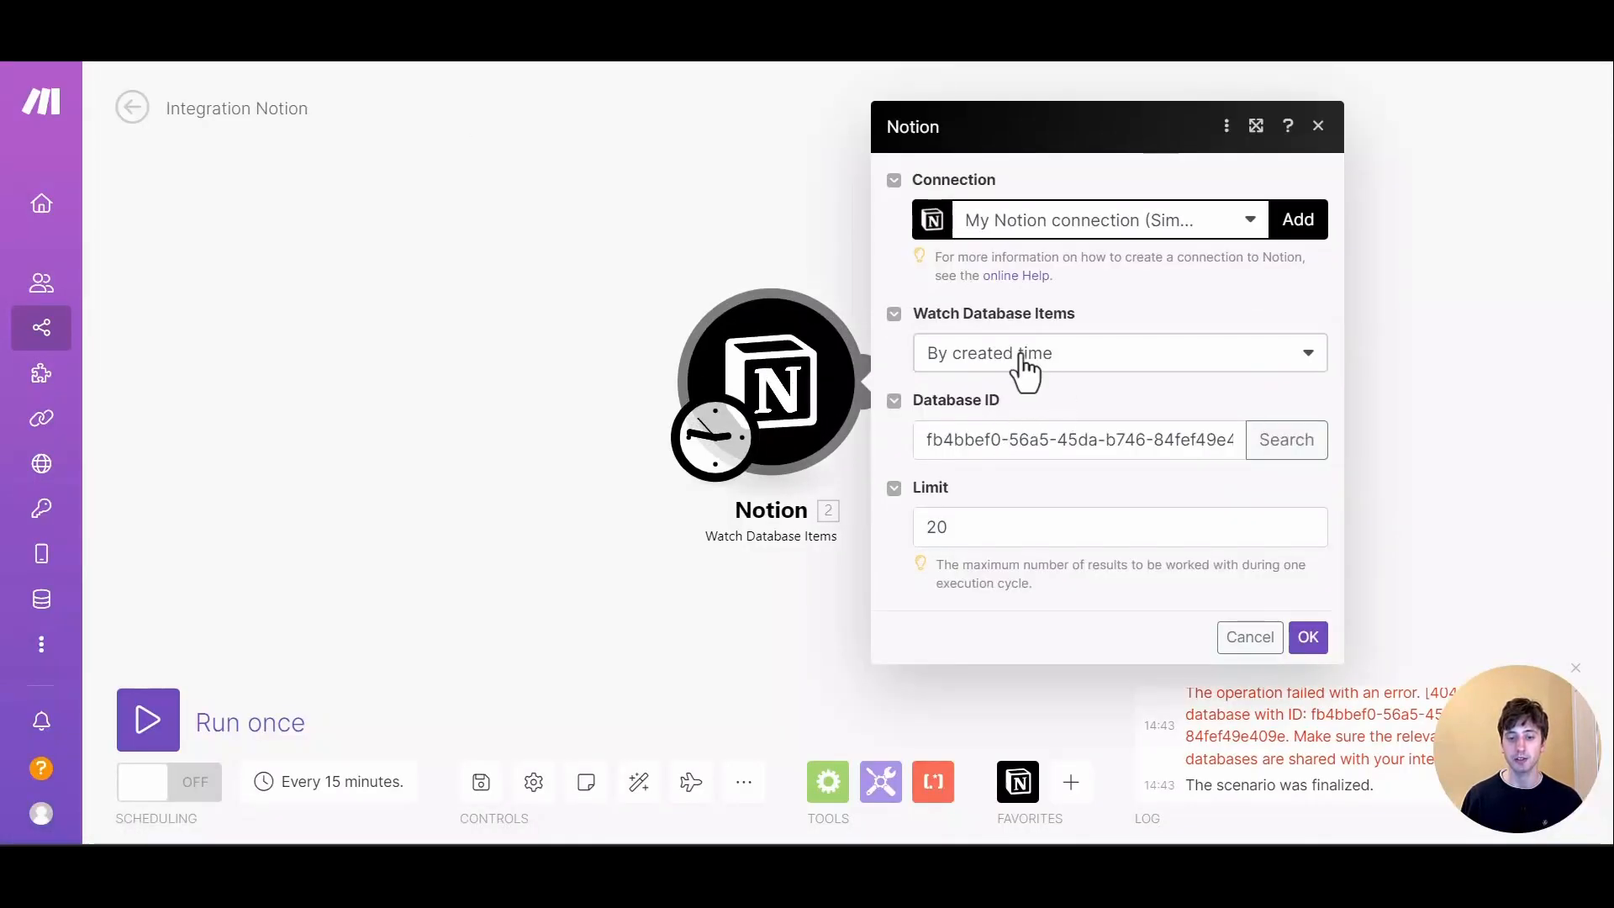
pyautogui.click(1012, 361)
pyautogui.click(1013, 423)
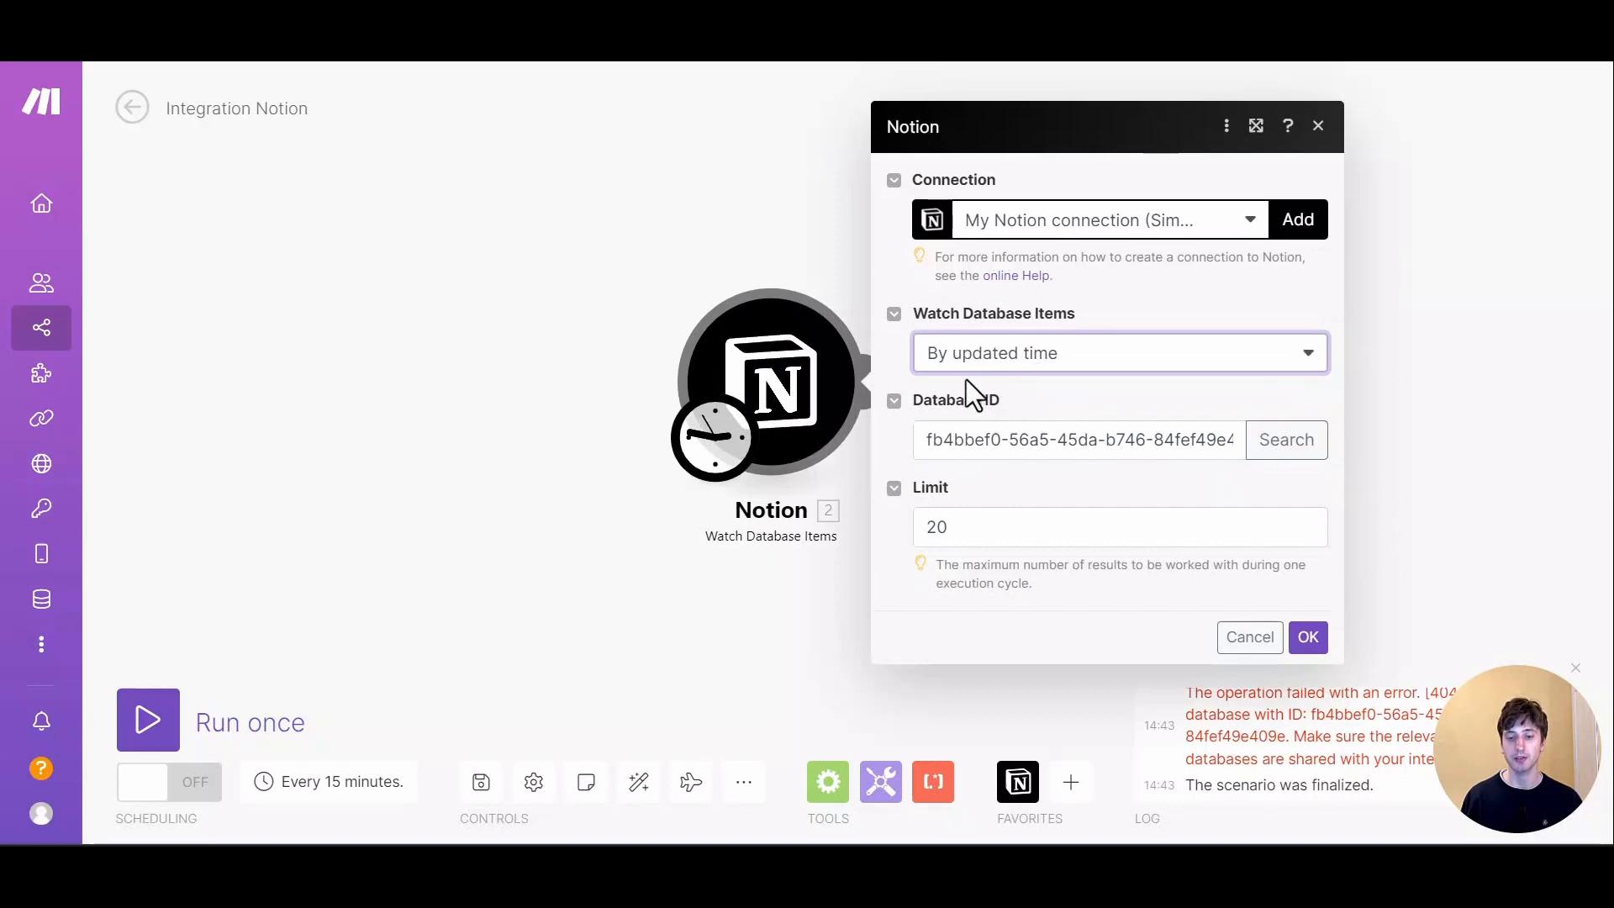
pyautogui.click(1032, 388)
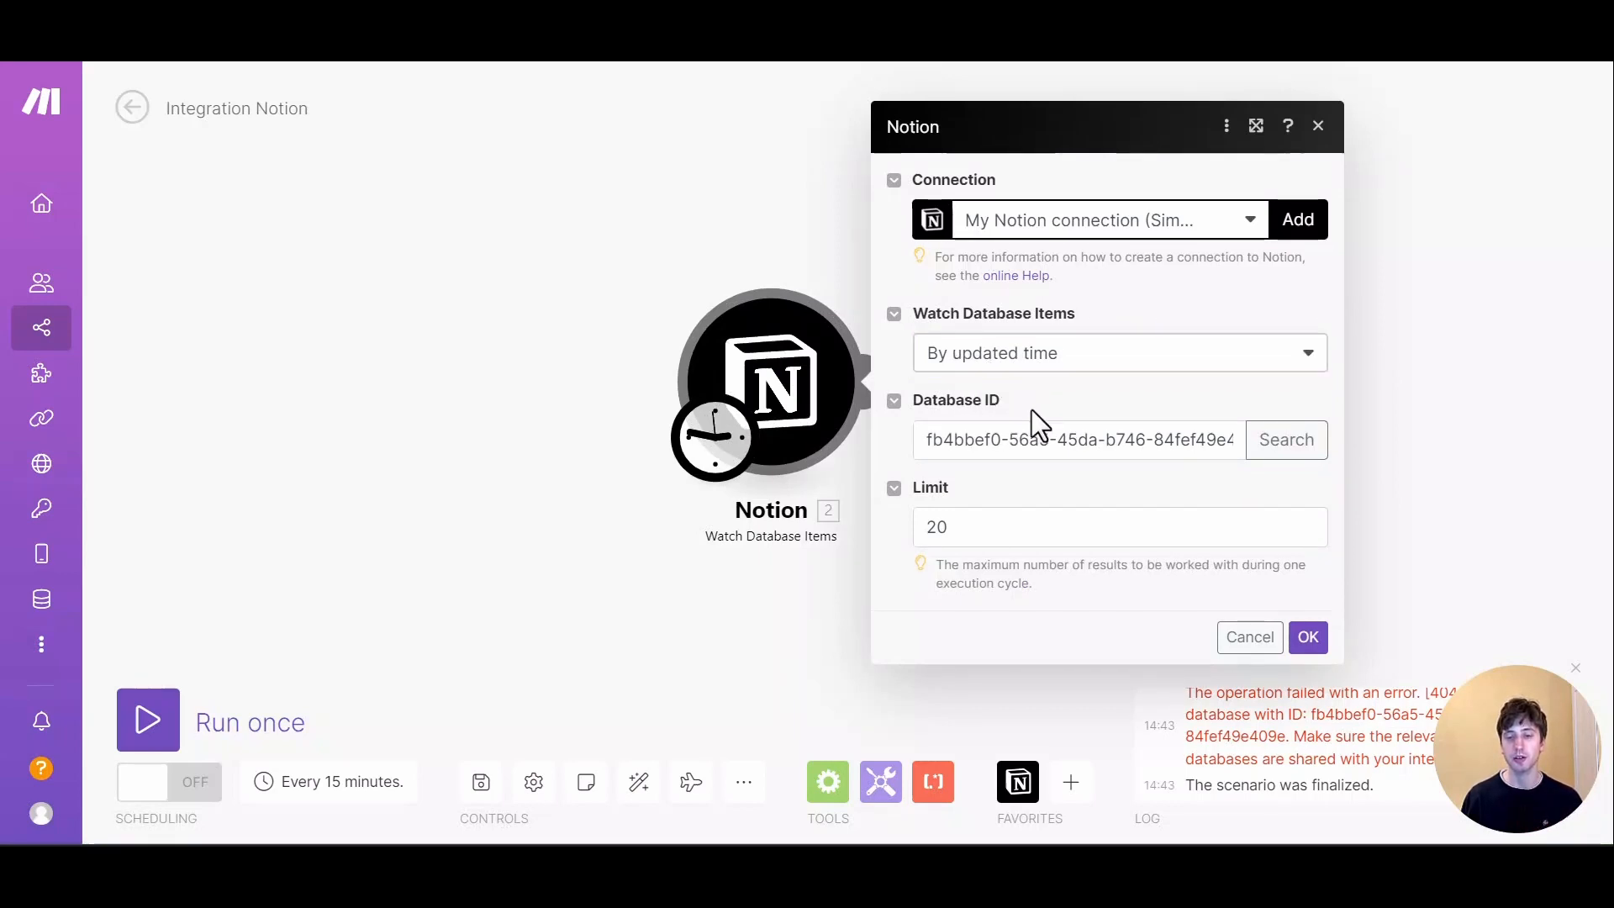
# Save the trigger settings and add a Notion Update a Database Item module after the Watch Database Items trigger
pyautogui.click(1308, 637)
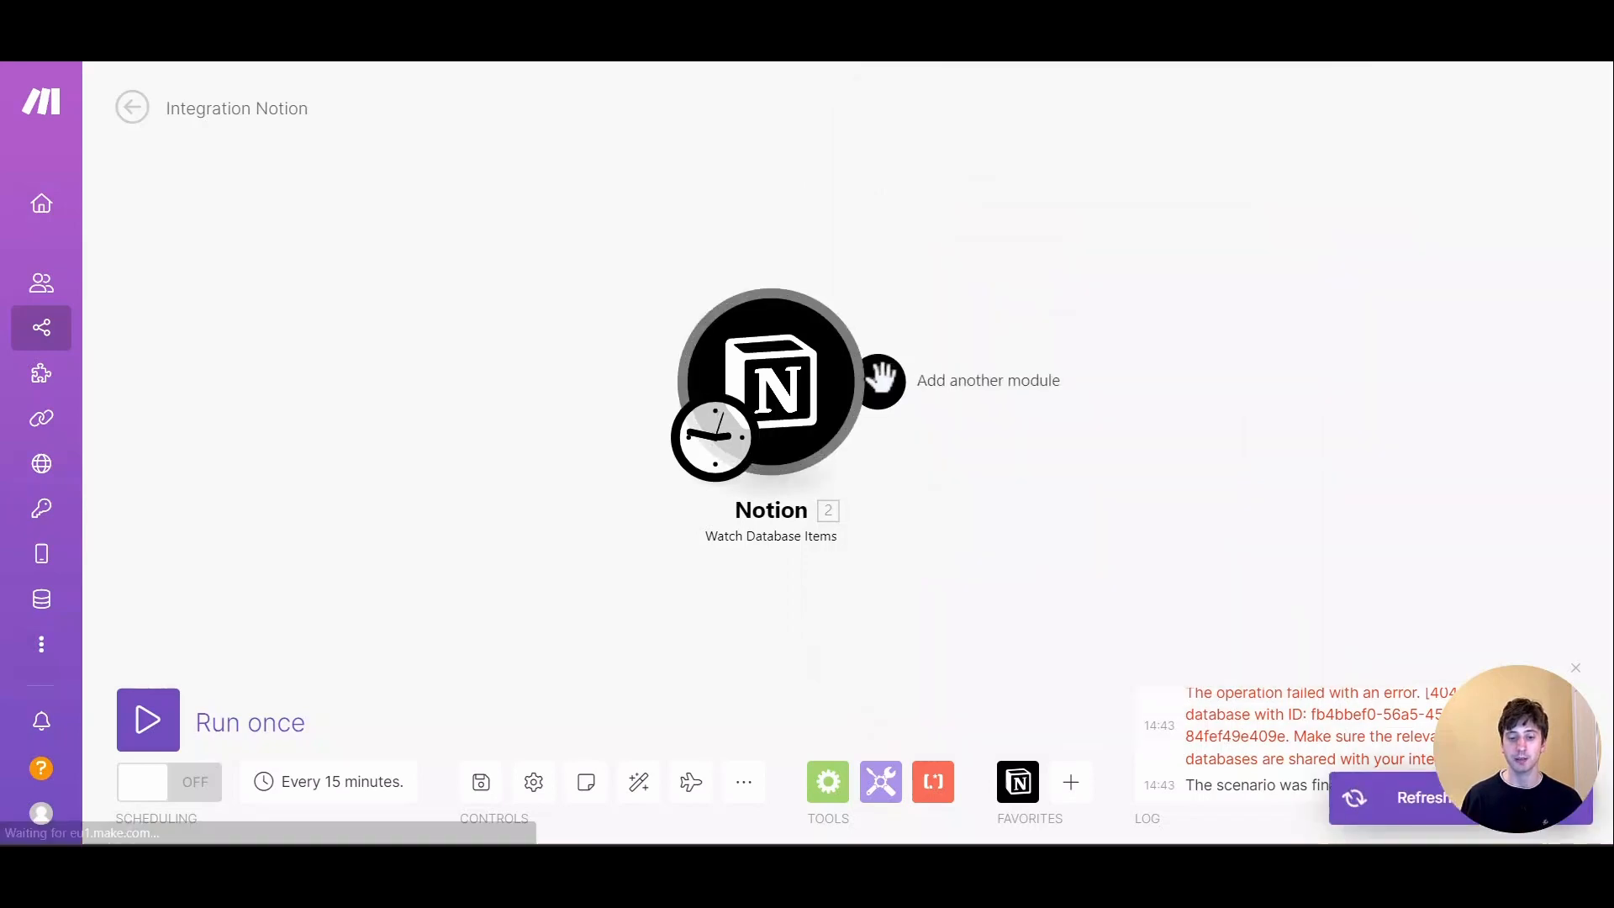
pyautogui.click(878, 377)
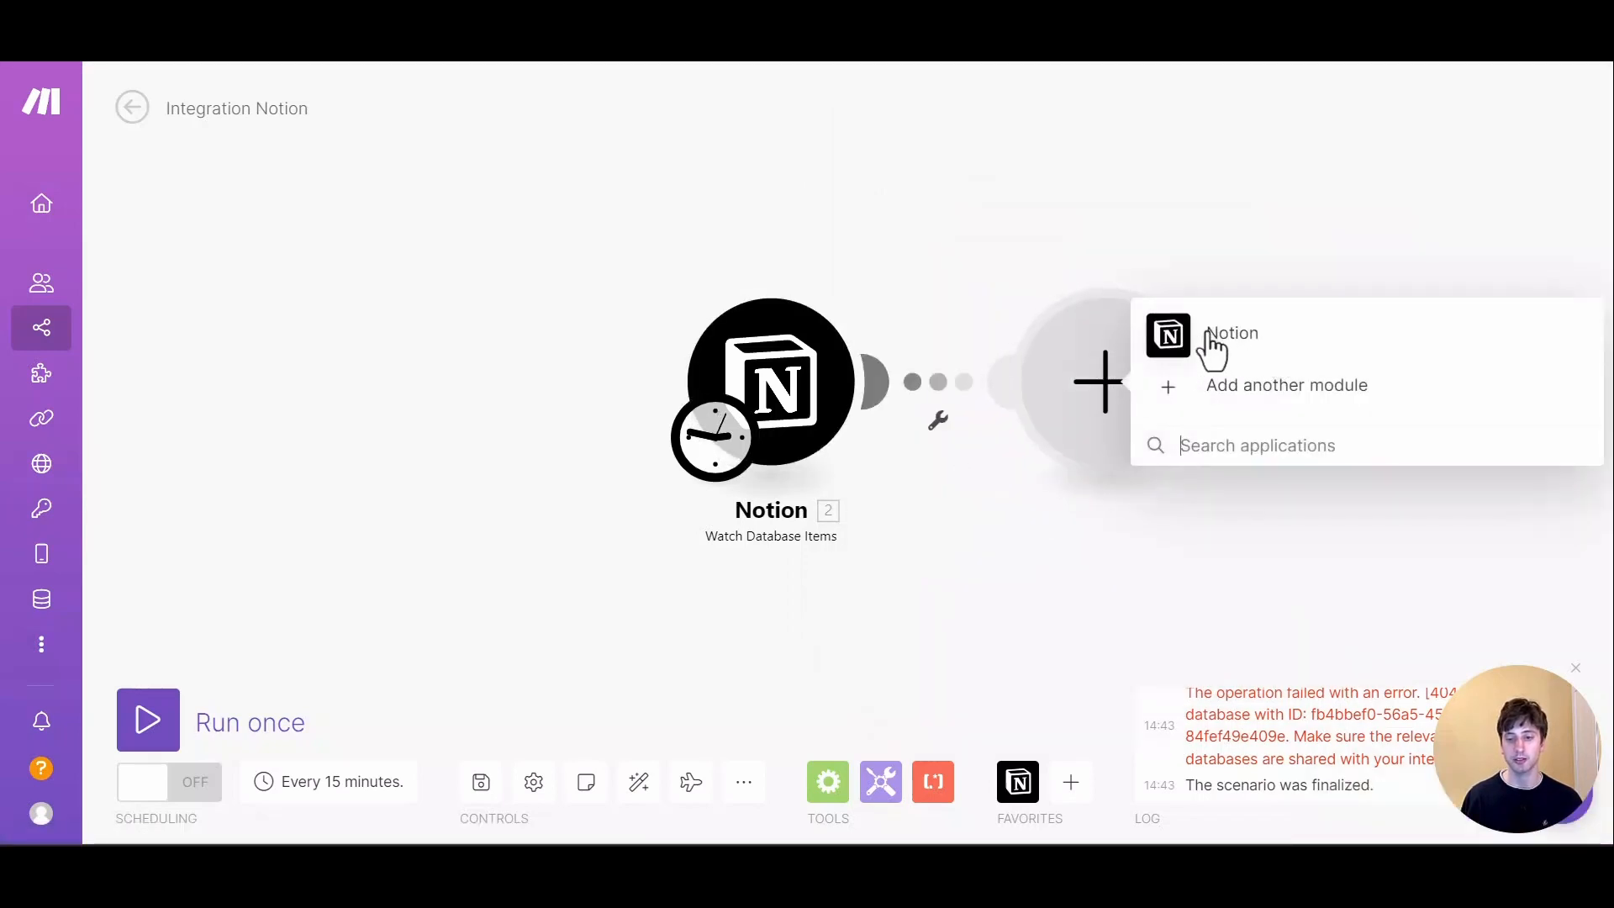
pyautogui.click(1229, 337)
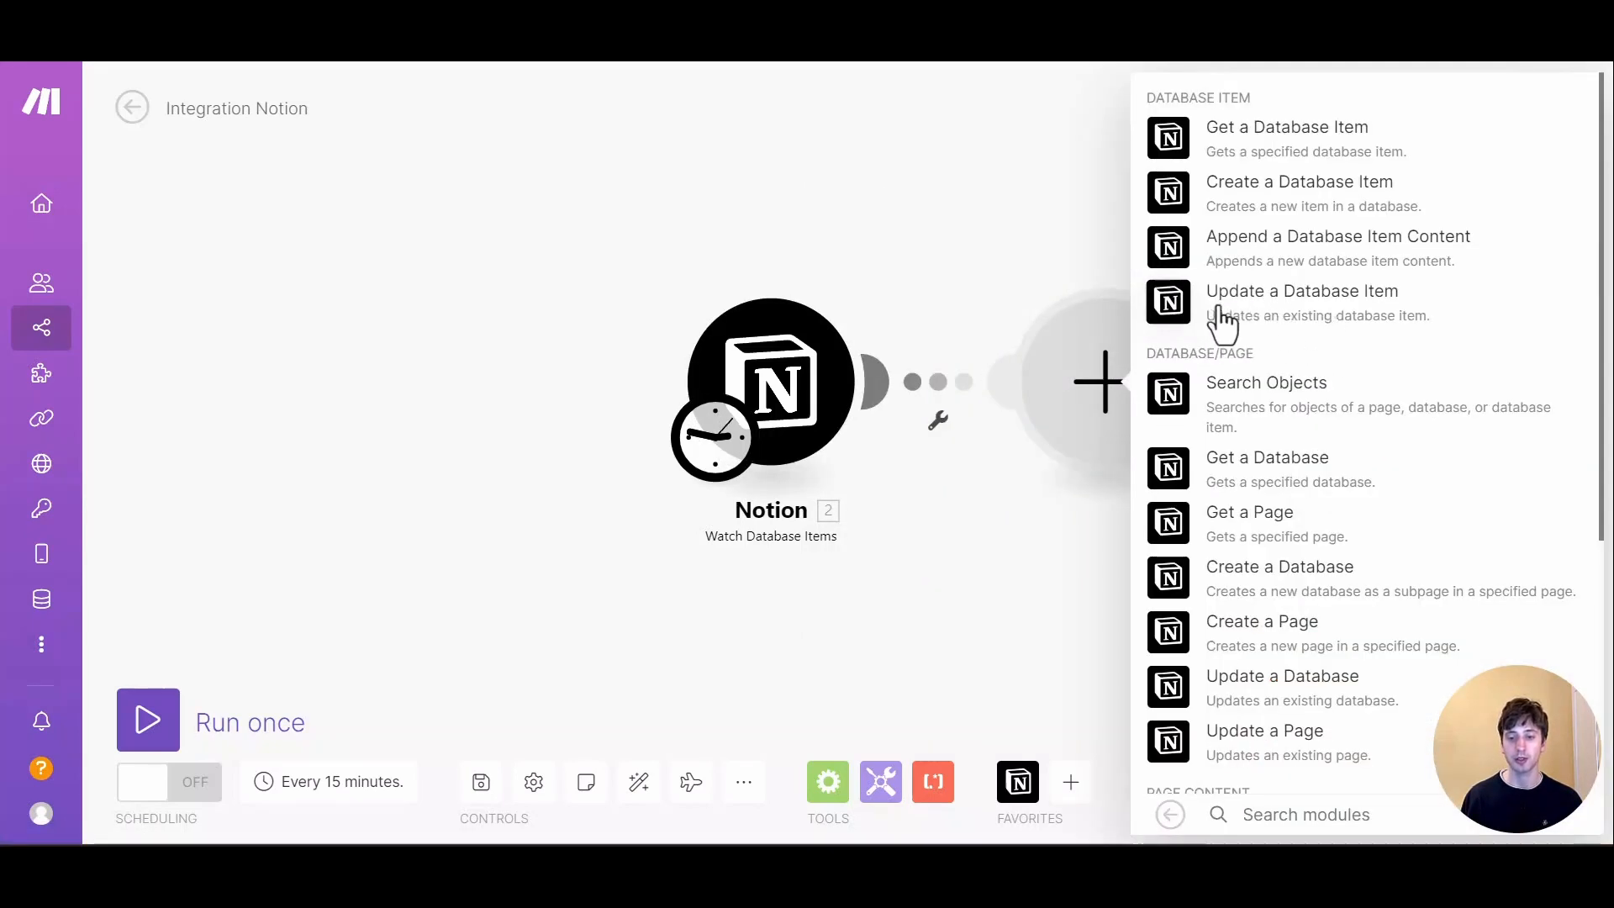
pyautogui.click(1284, 318)
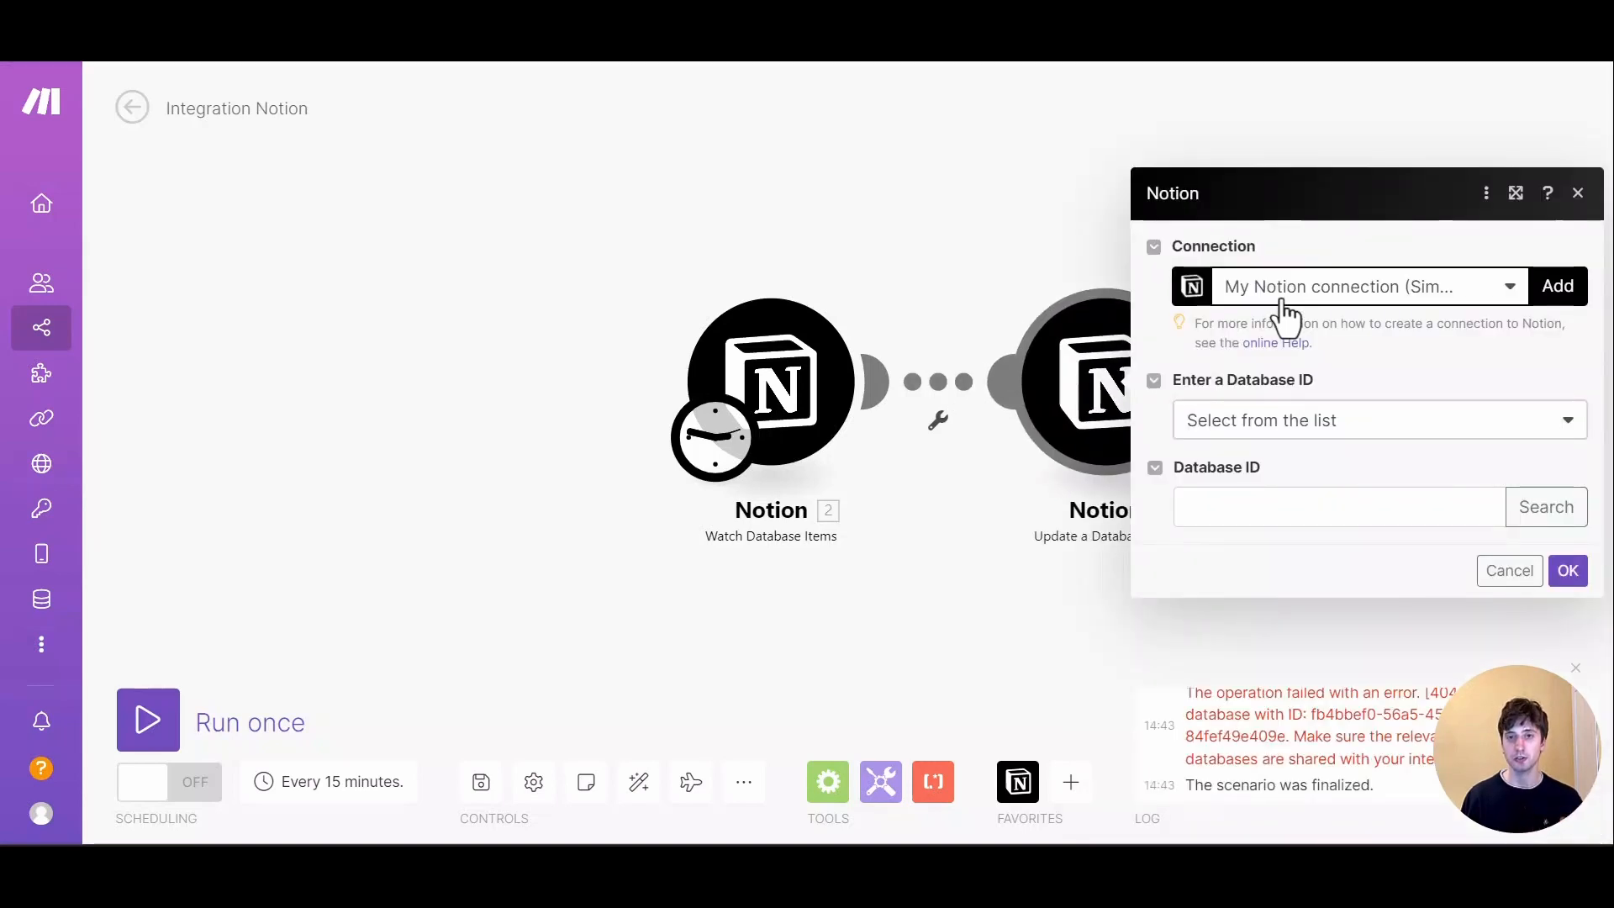
# Search for "projectFocused" and choose the matching database as the one the update module modifies
pyautogui.click(1546, 507)
pyautogui.click(1298, 502)
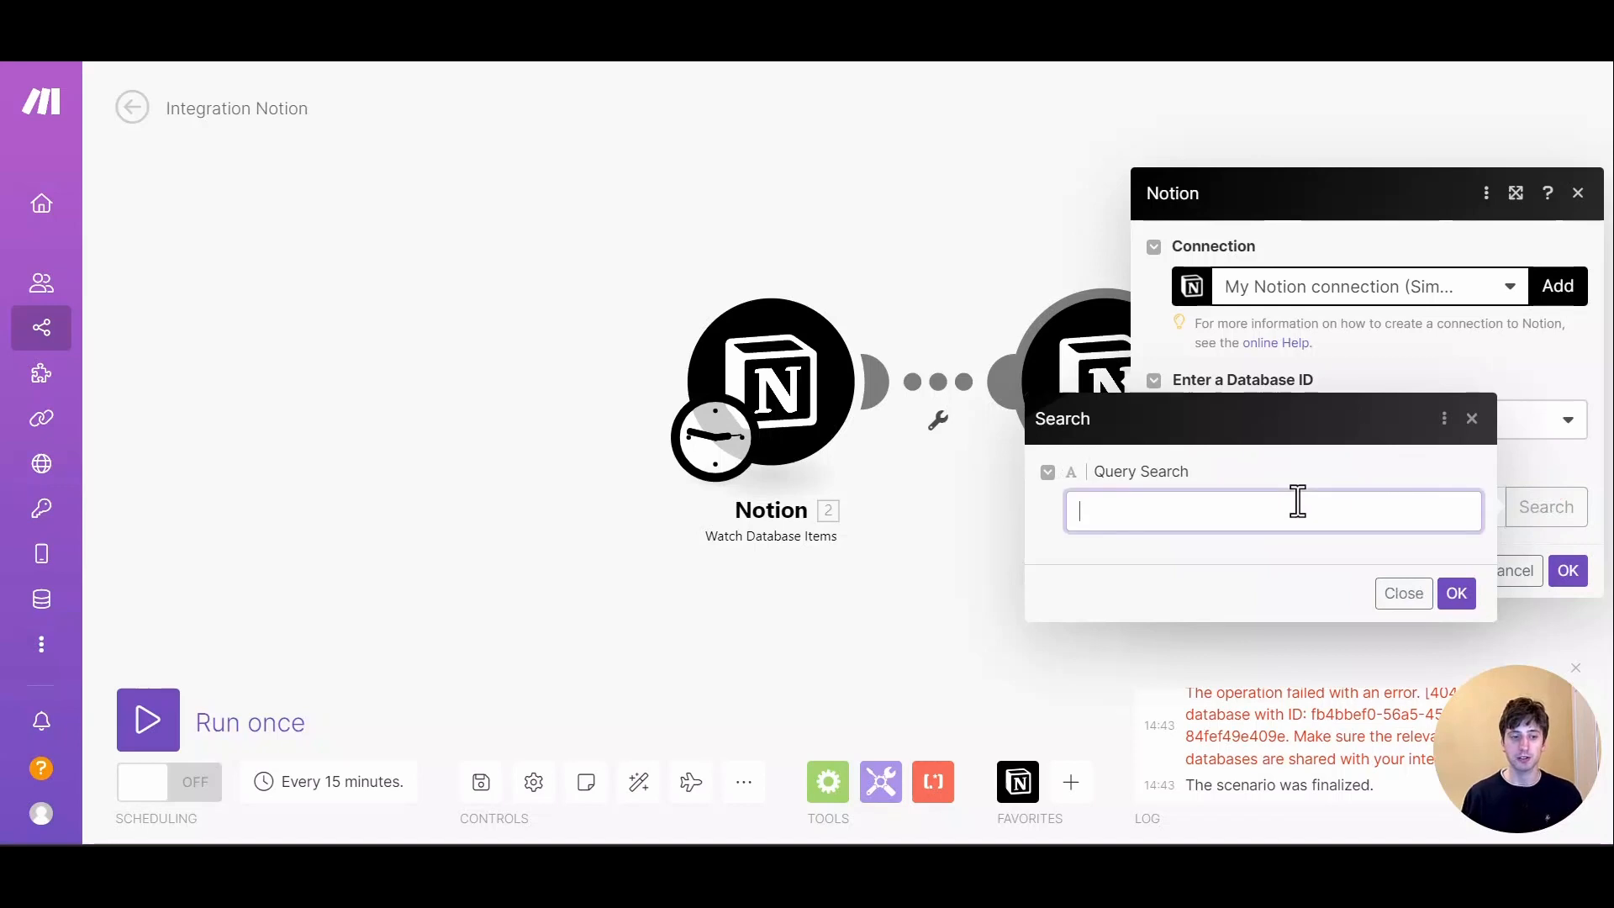
pyautogui.write('projectFocused')
pyautogui.press('Return')
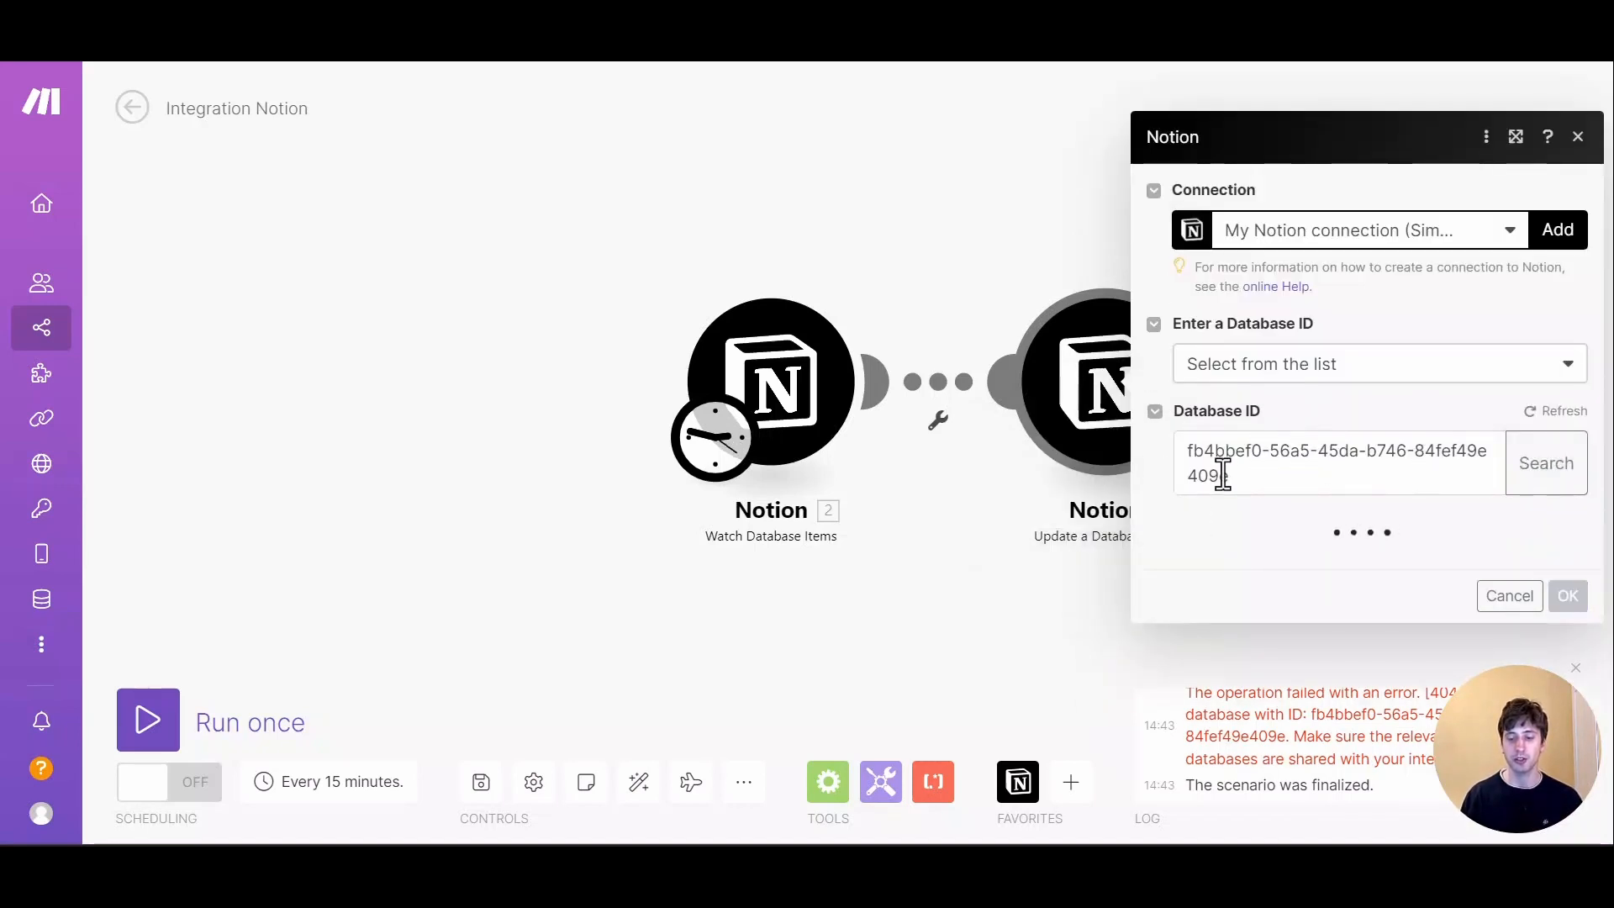
# Enlarge the update module's settings and map its Database Item ID to the trigger's Database Item ID
pyautogui.click(1516, 99)
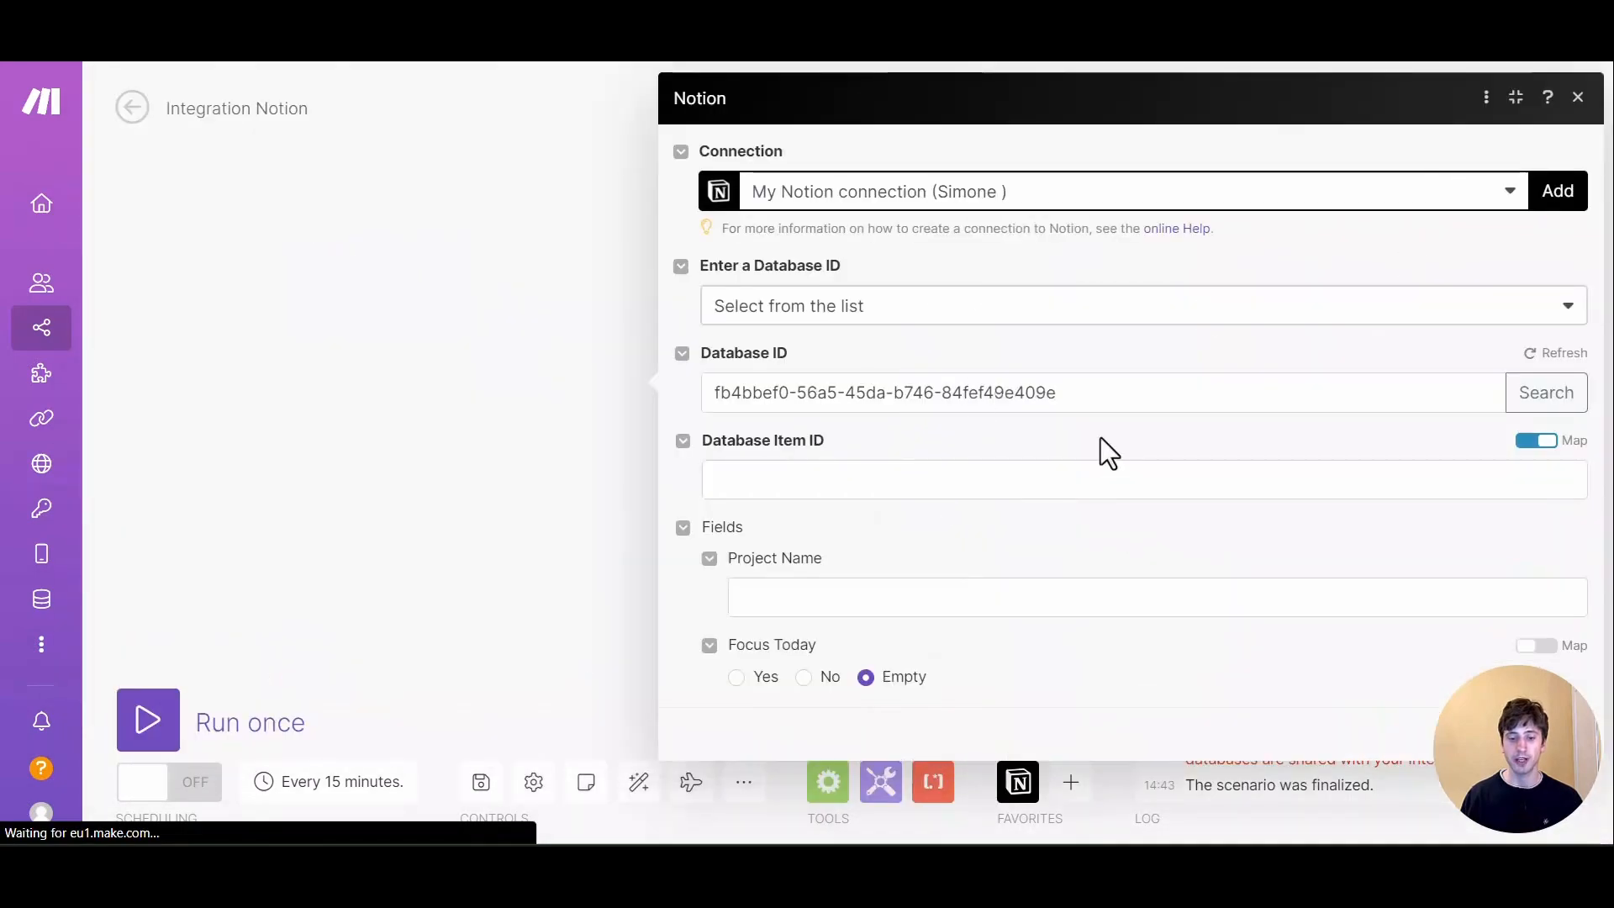
pyautogui.click(801, 478)
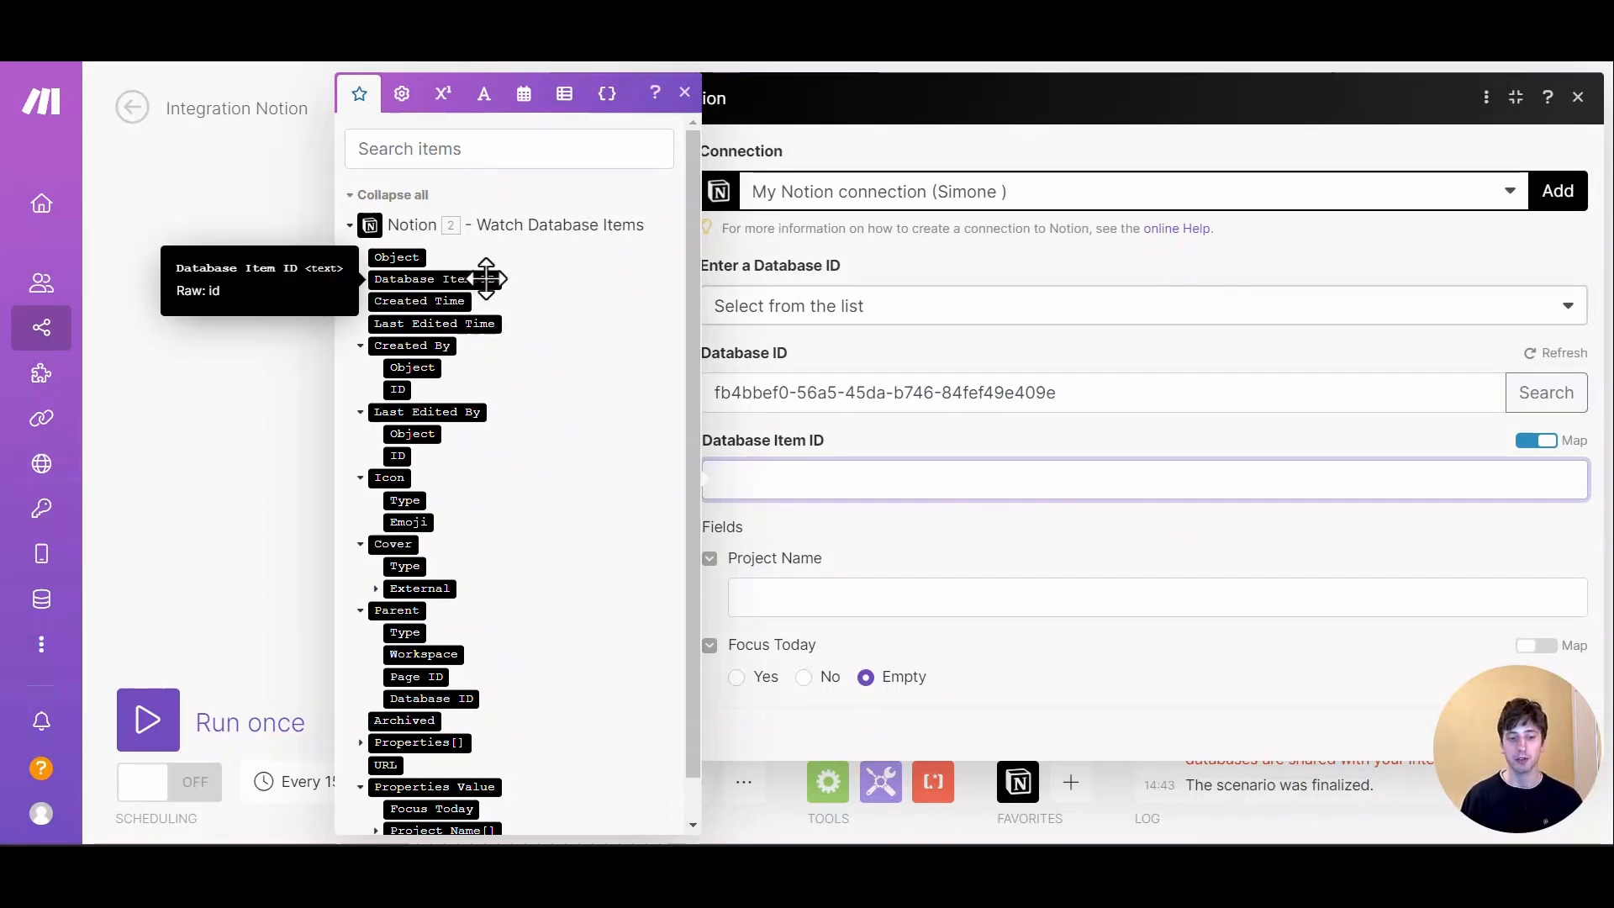
pyautogui.click(424, 279)
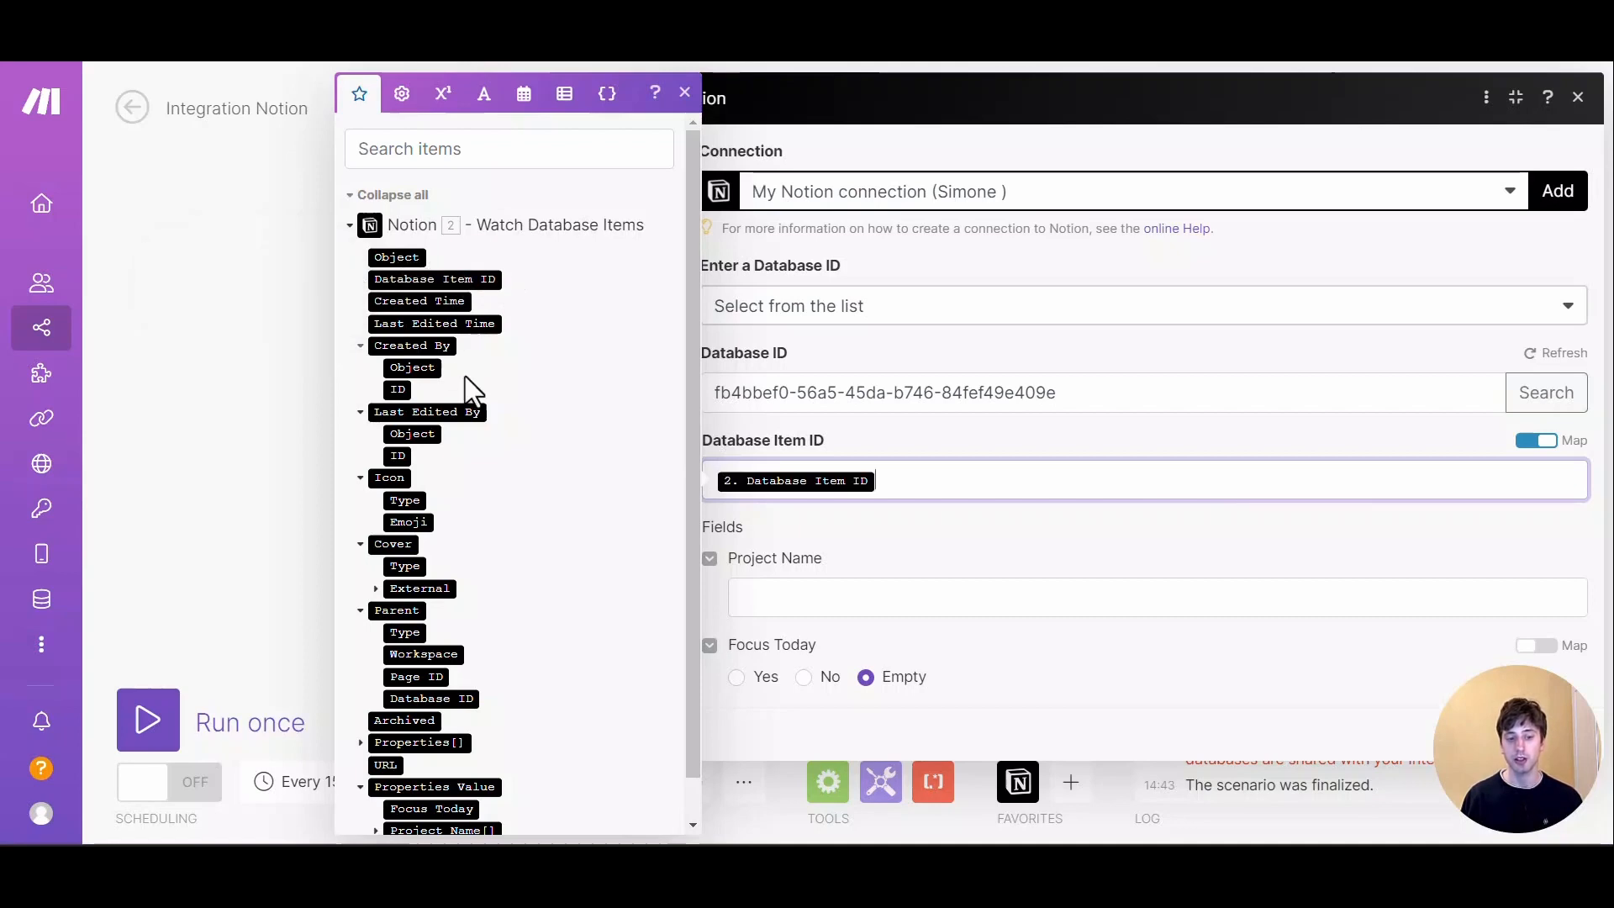
pyautogui.click(700, 462)
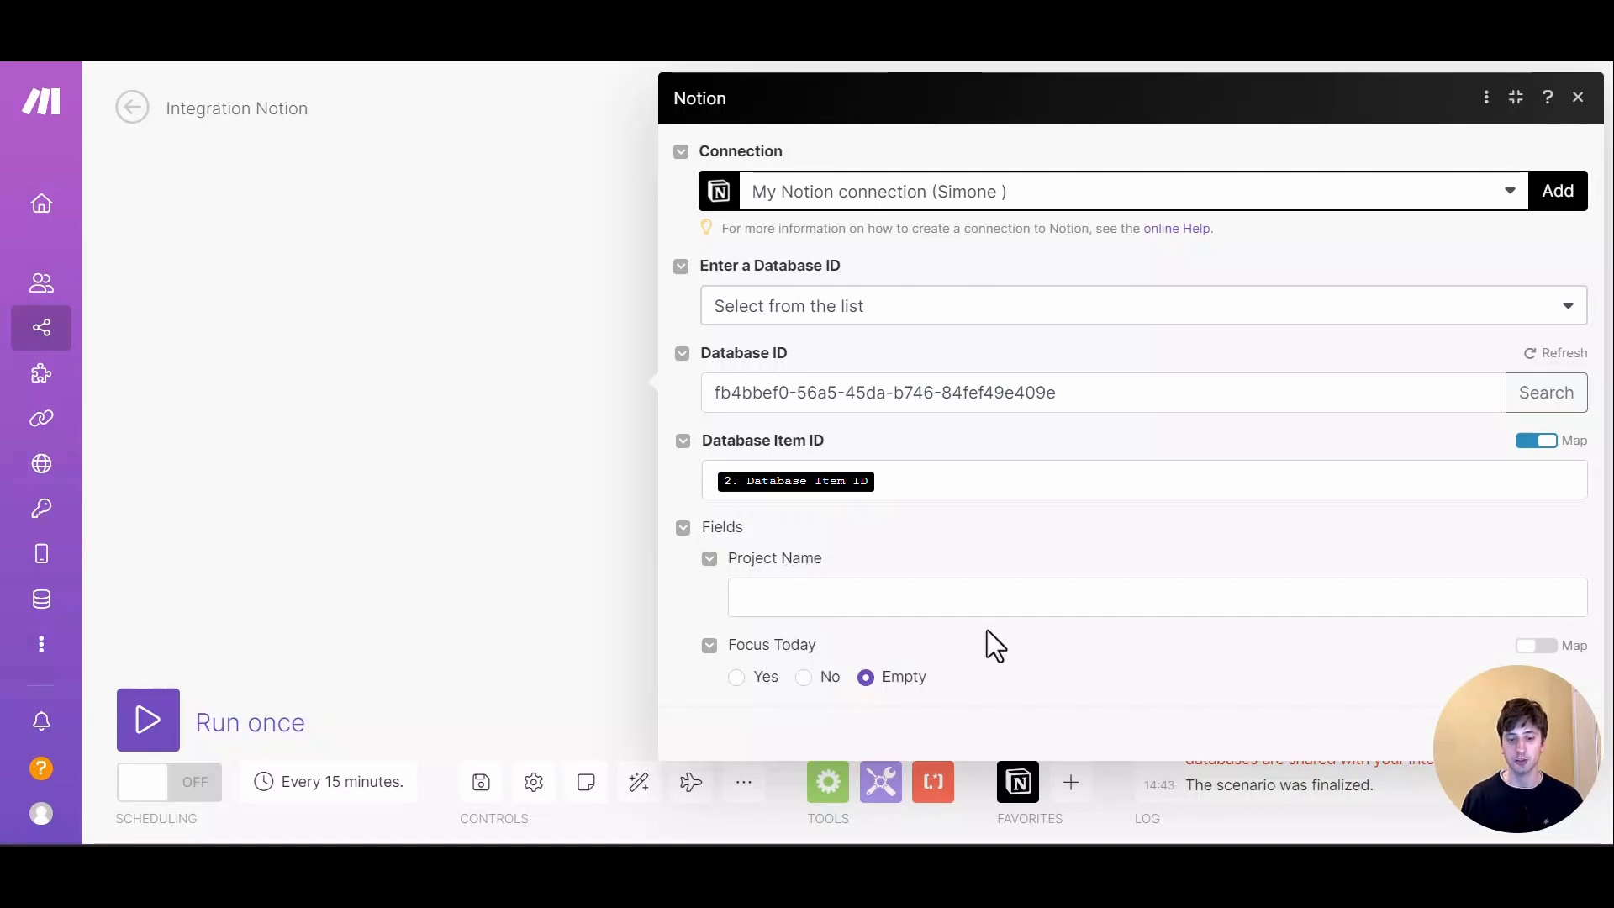
# Leave Project Name empty, set Focus Today to No, and save the update module
pyautogui.click(967, 599)
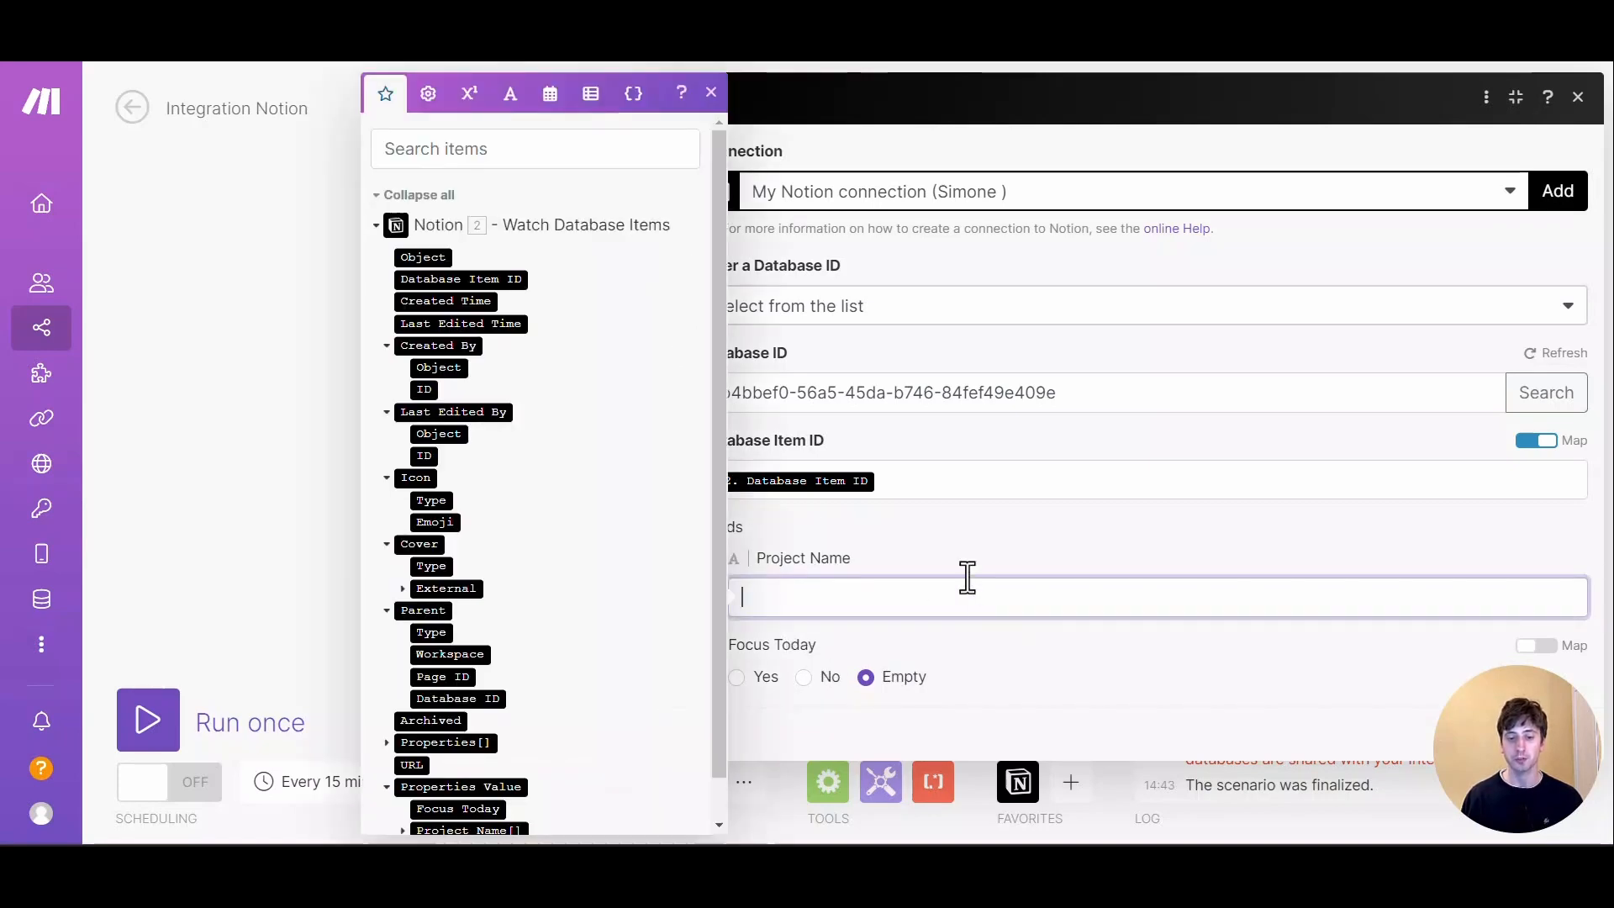
pyautogui.click(1051, 543)
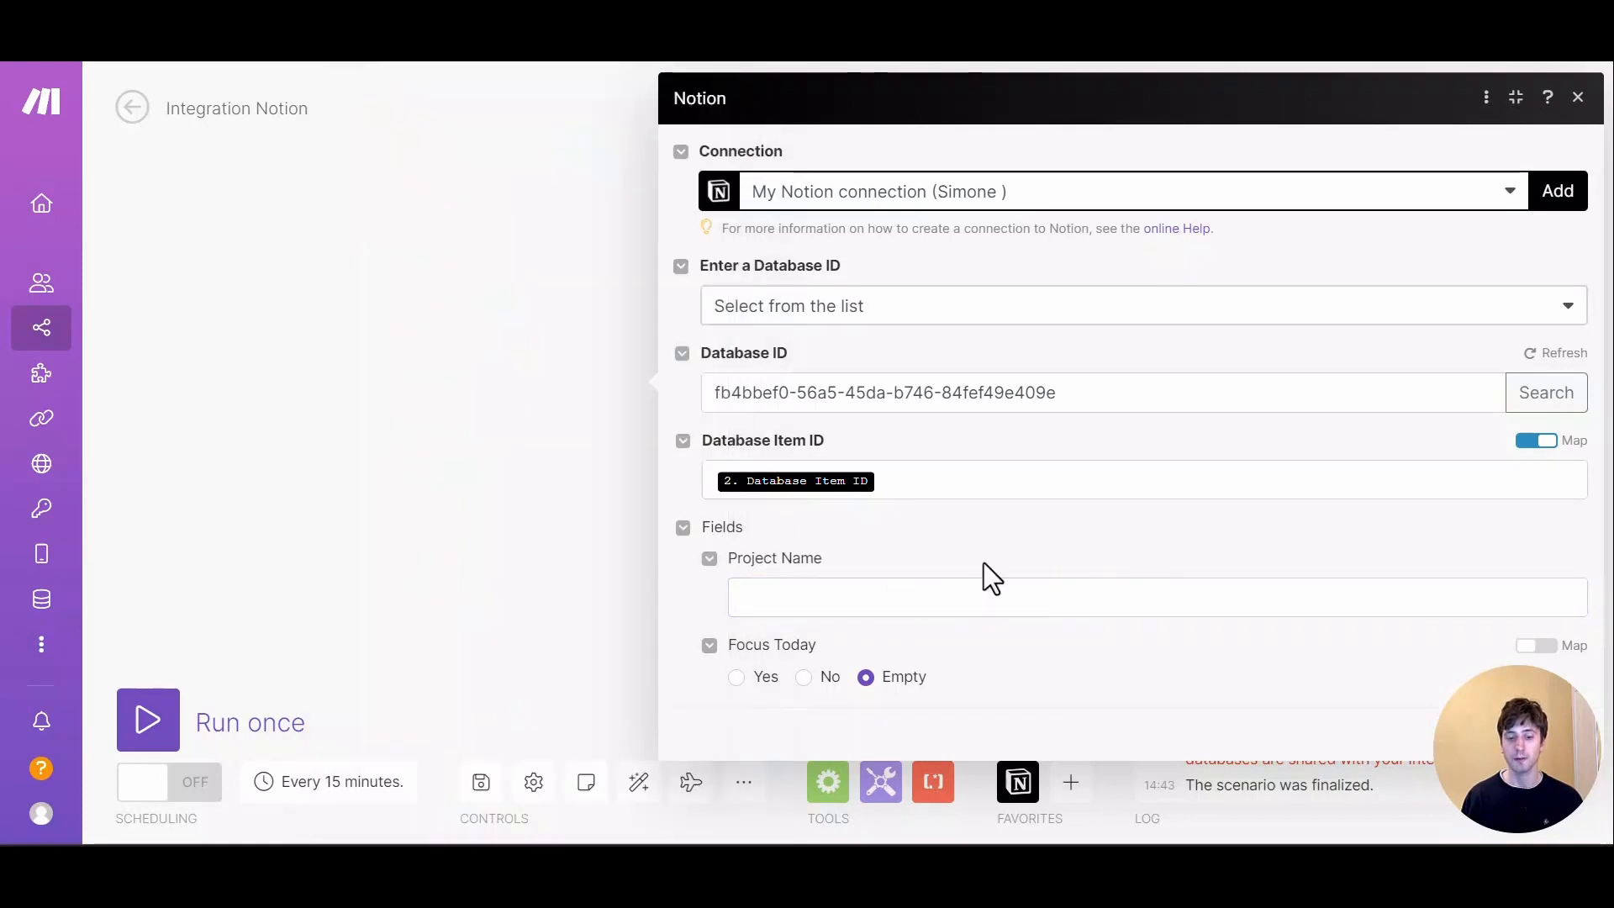
pyautogui.click(804, 682)
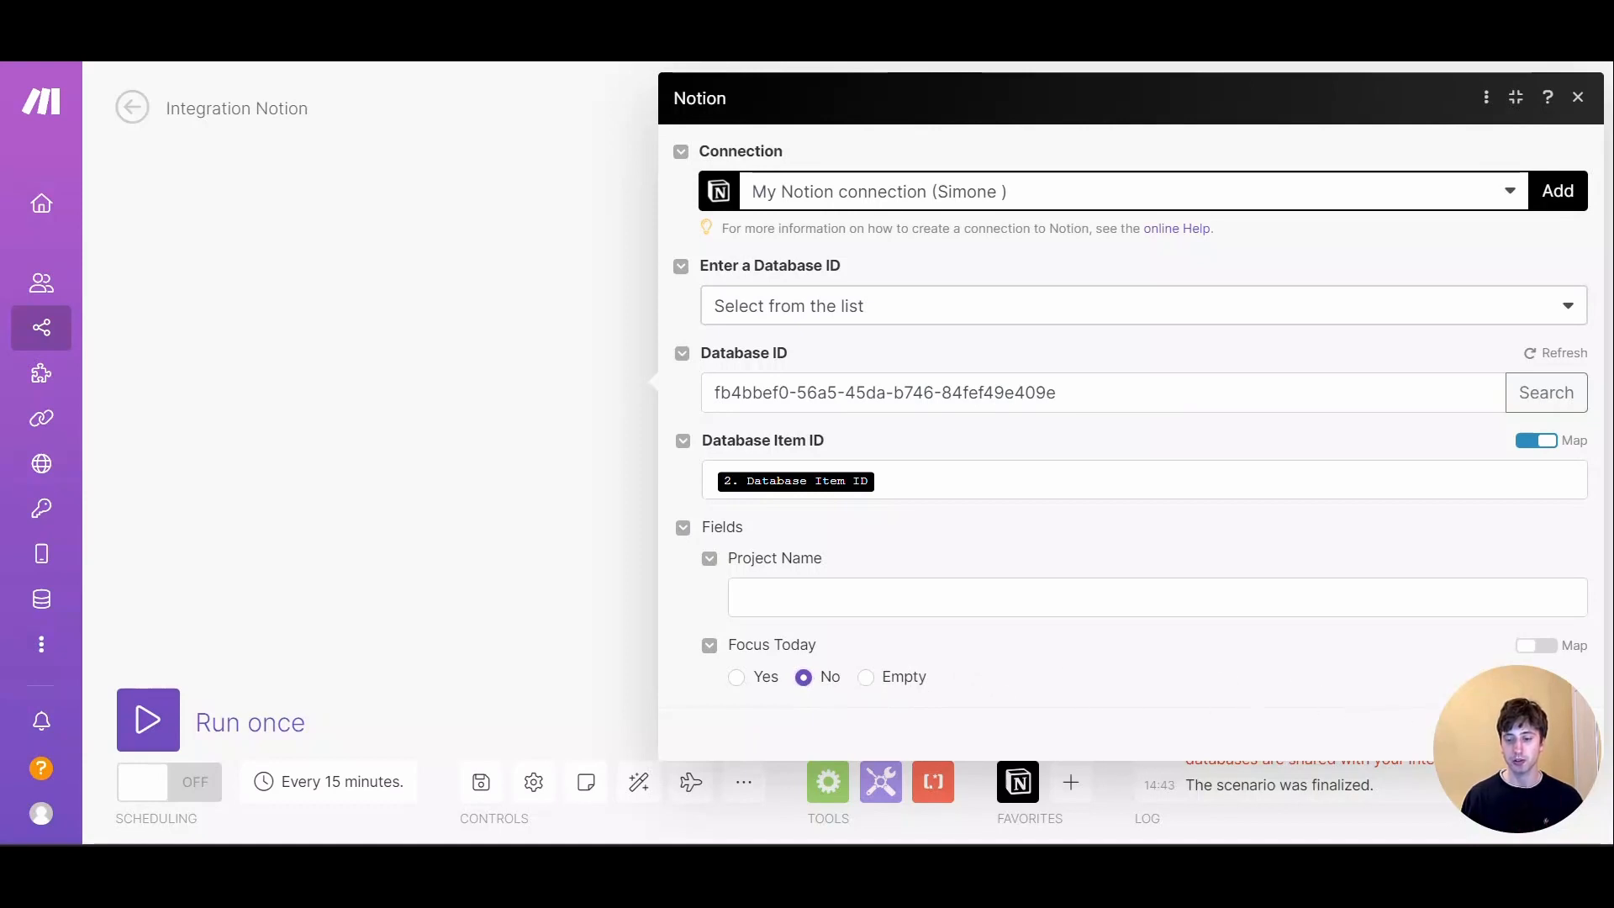
pyautogui.click(1558, 735)
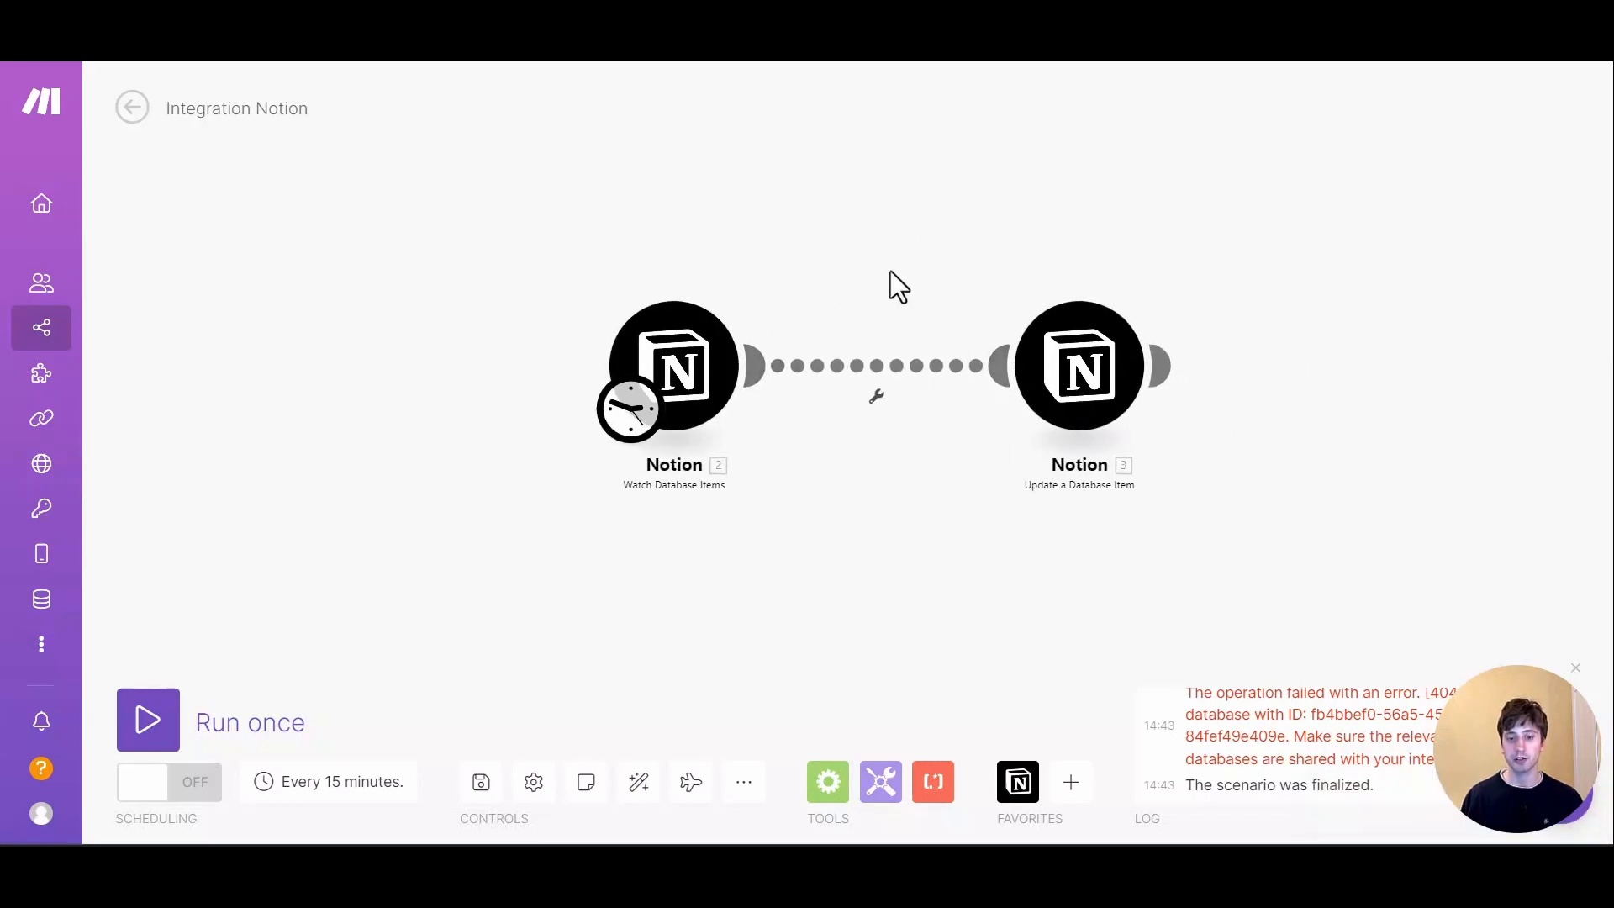
# Start a filter between the two Notion modules with the trigger's Focus Today property value as its condition
pyautogui.click(724, 356)
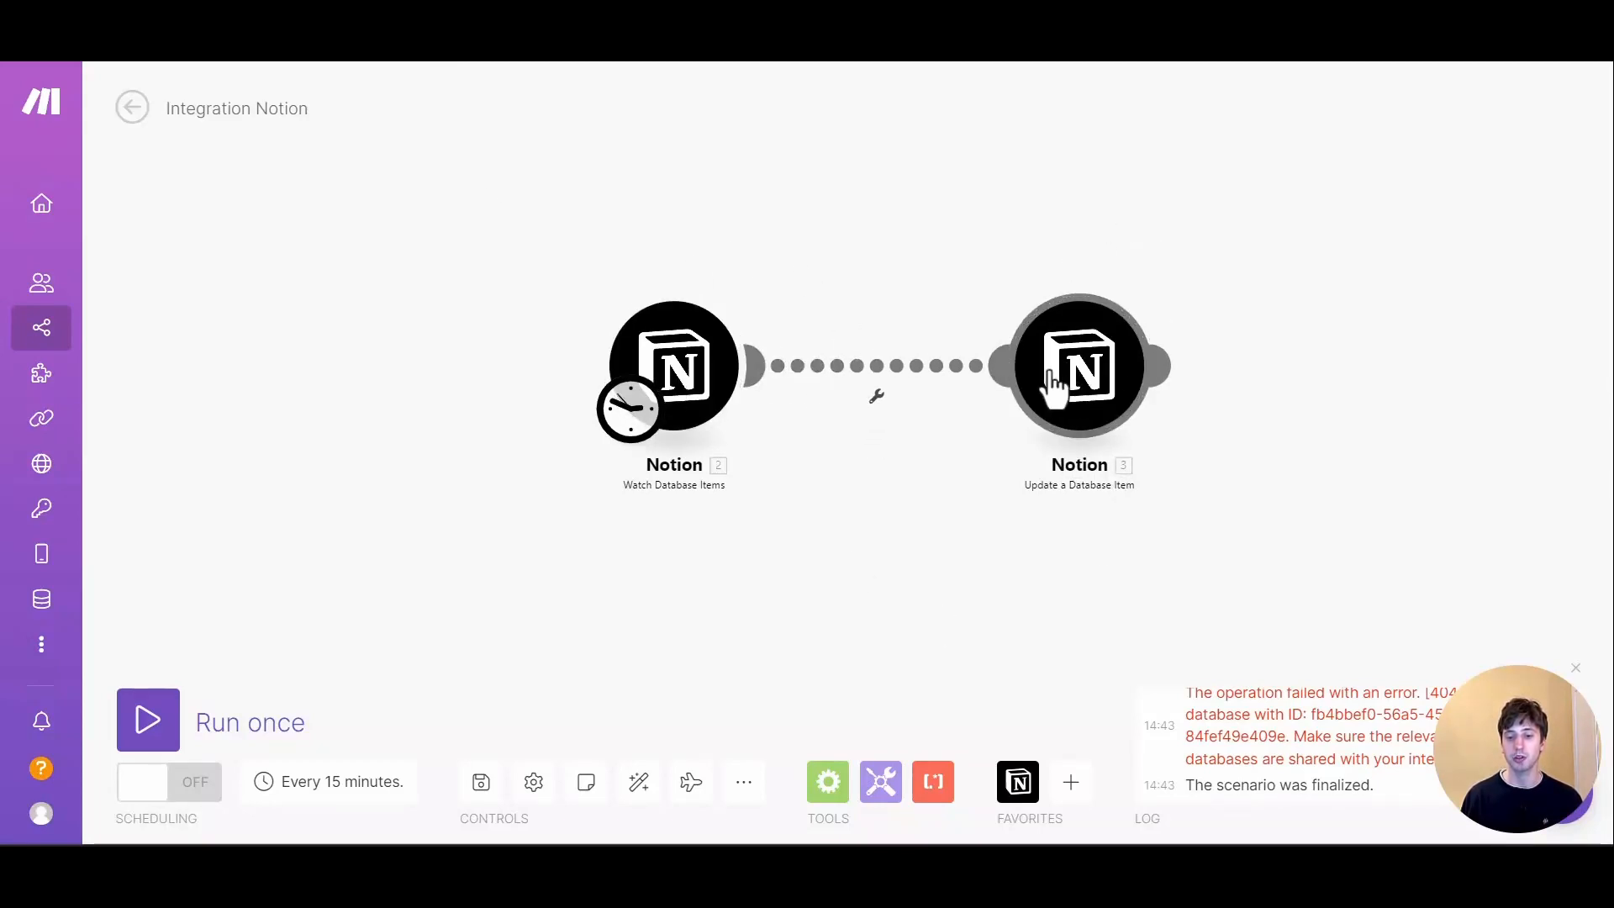
pyautogui.click(877, 396)
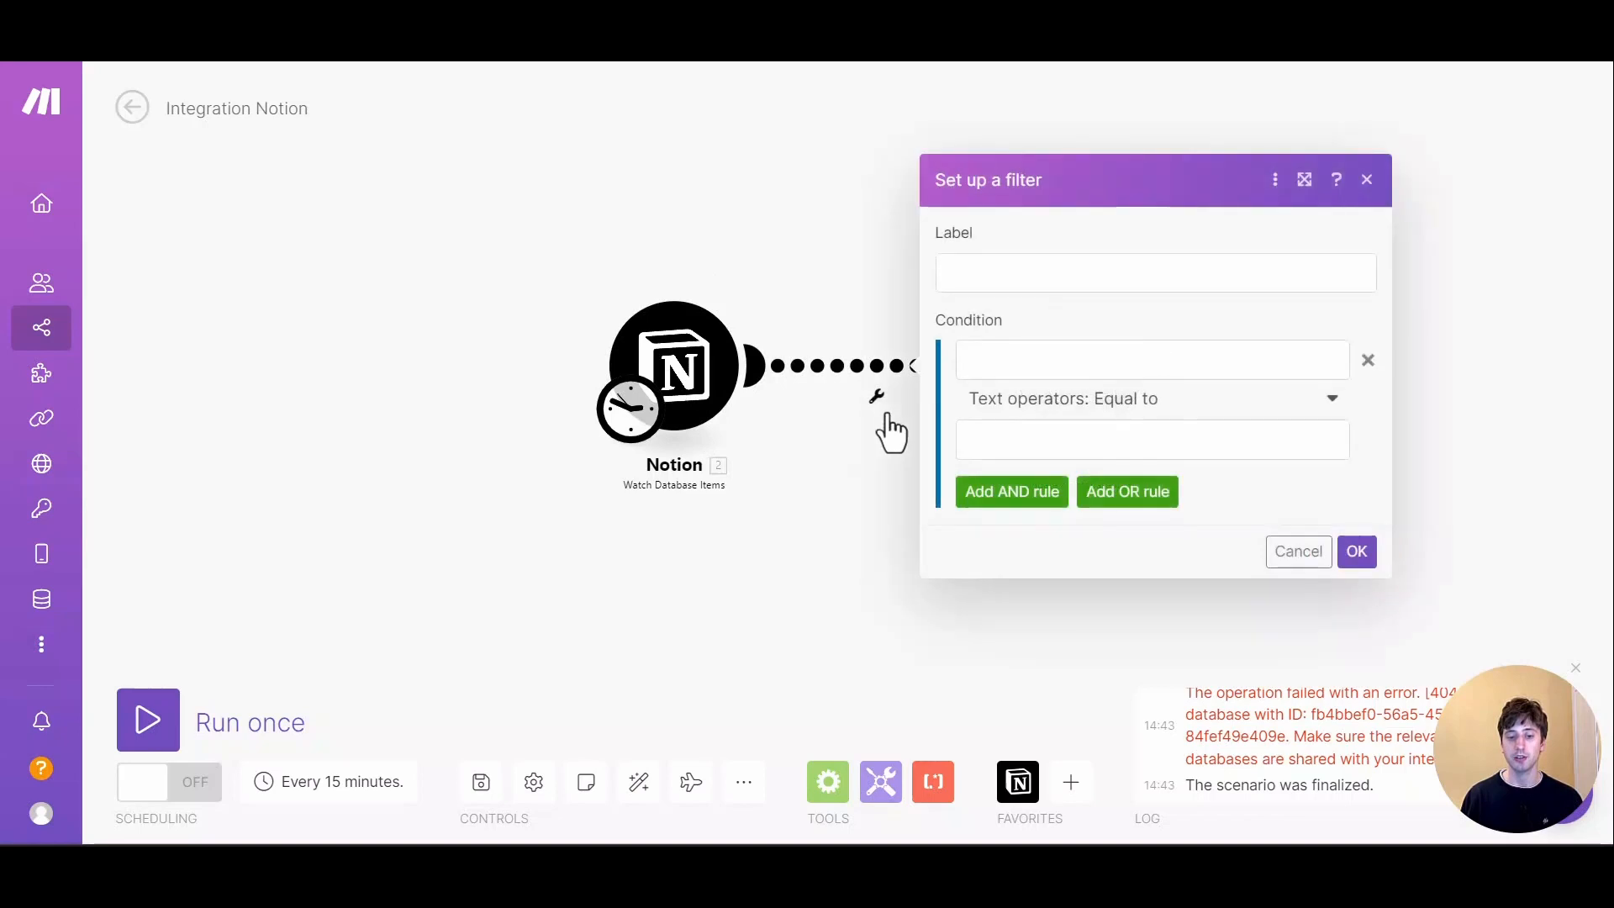
pyautogui.click(1070, 358)
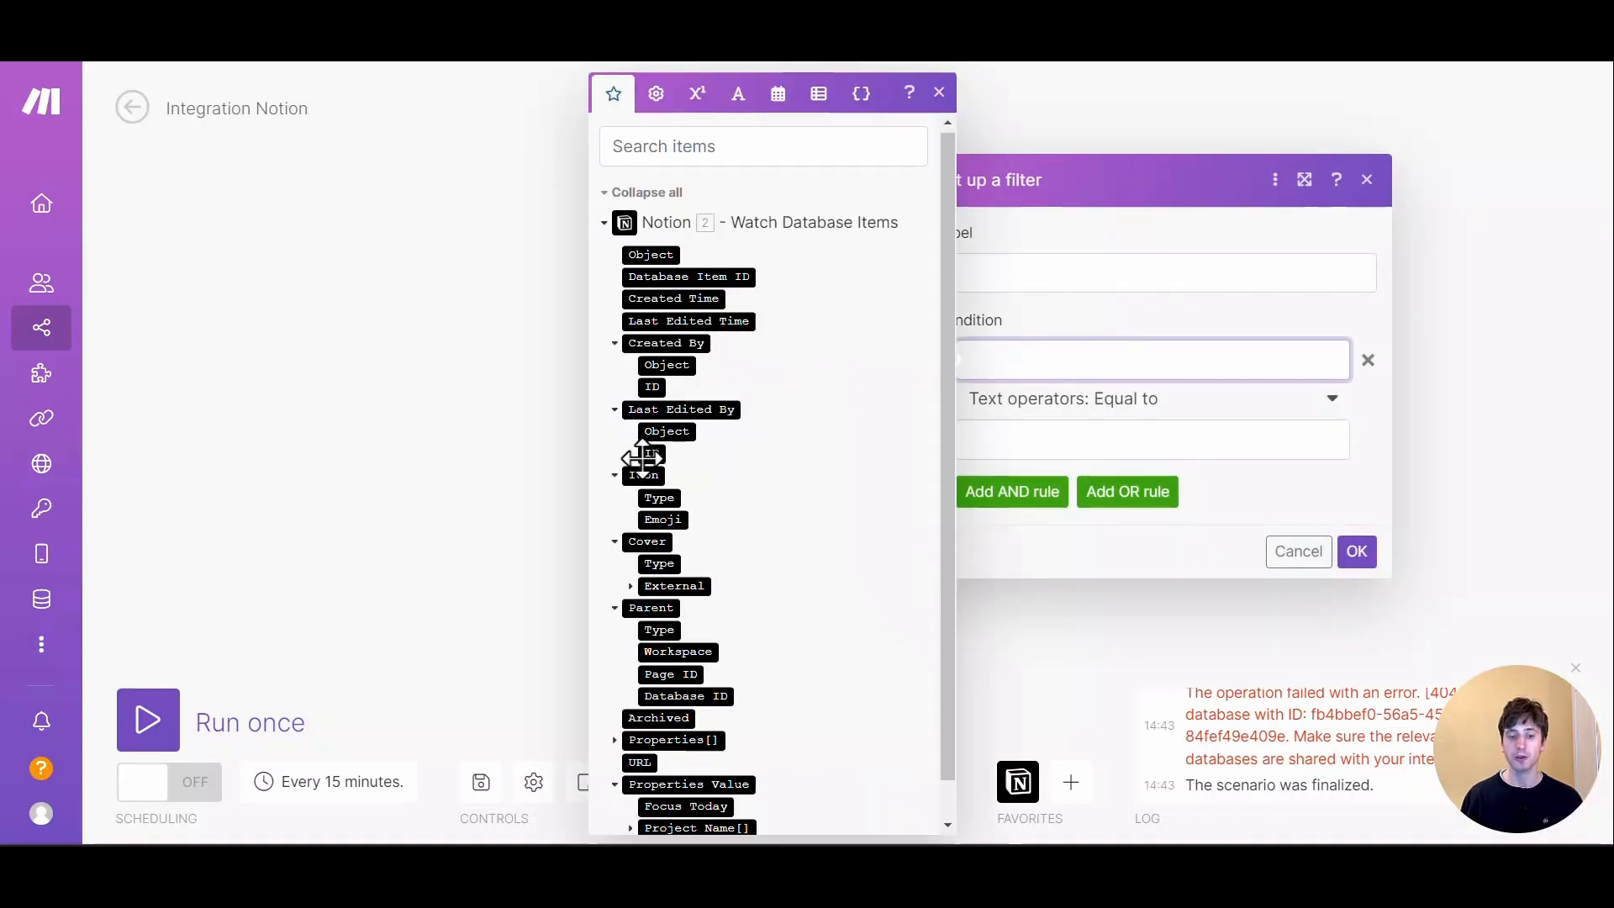
pyautogui.scroll(-2, 643, 458)
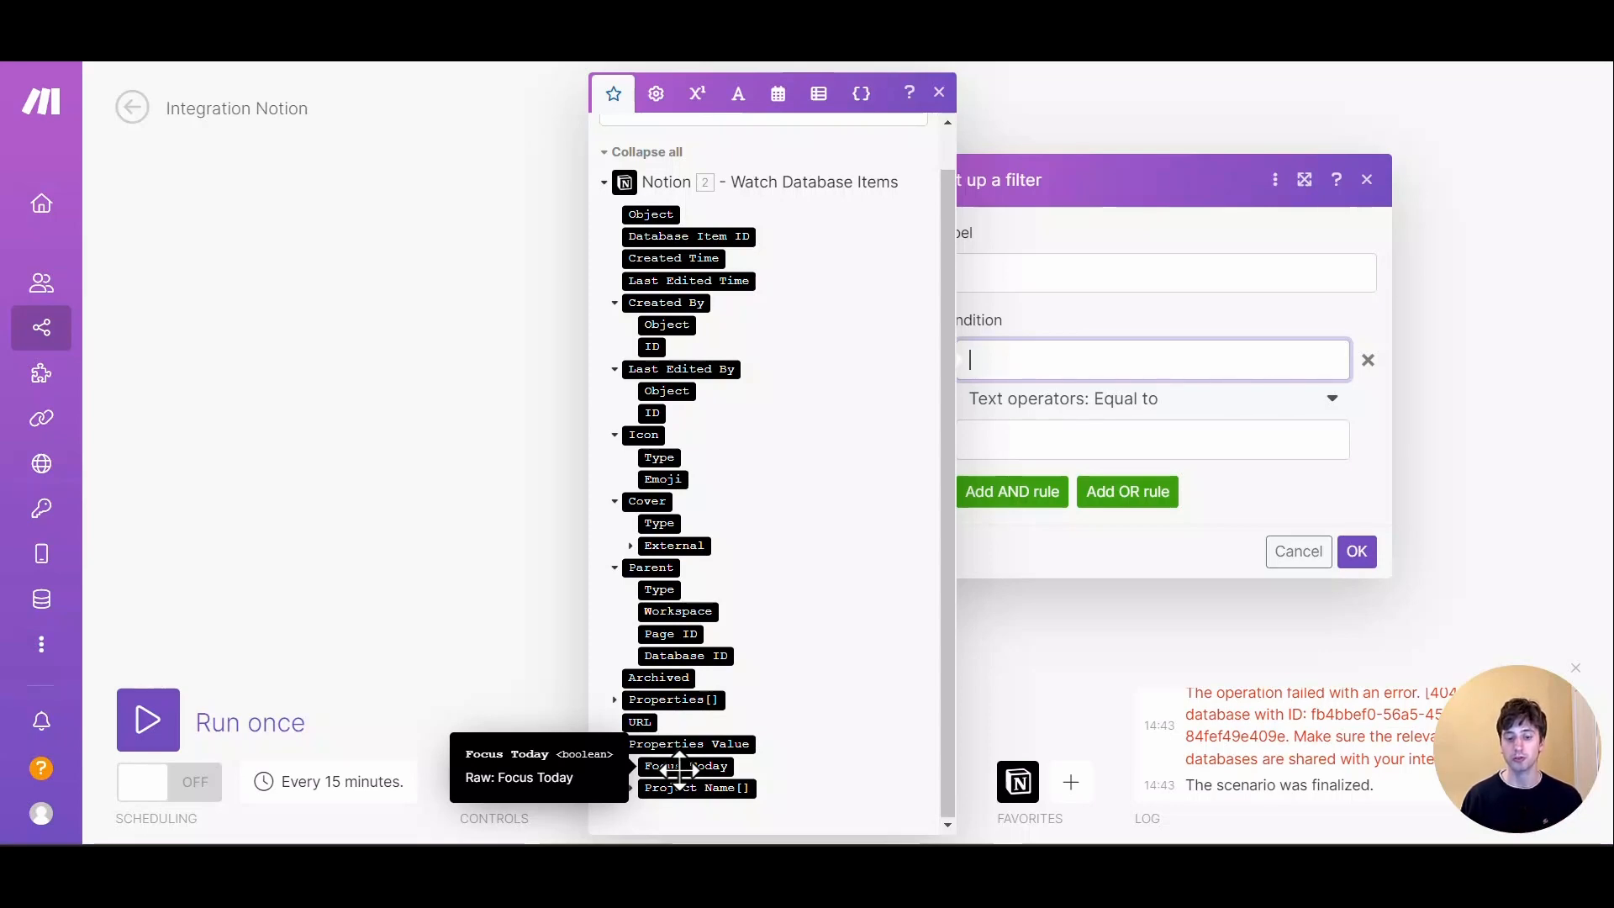
pyautogui.moveTo(679, 769); pyautogui.dragTo(1093, 360)
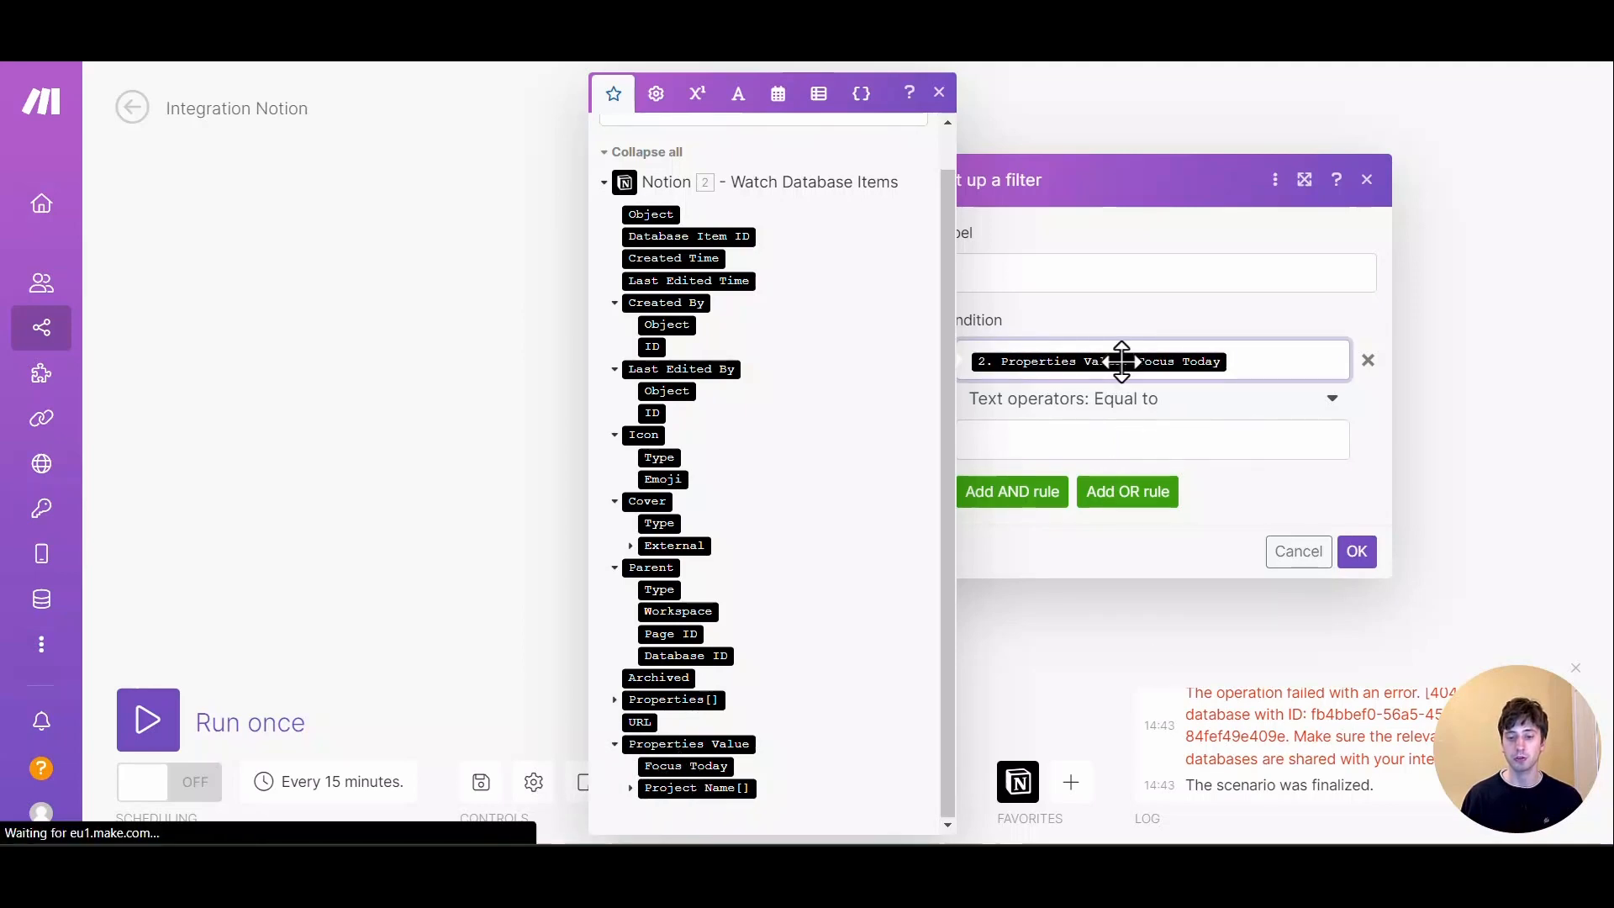
# Set the filter condition's operator to the Boolean Equal to
pyautogui.click(1116, 412)
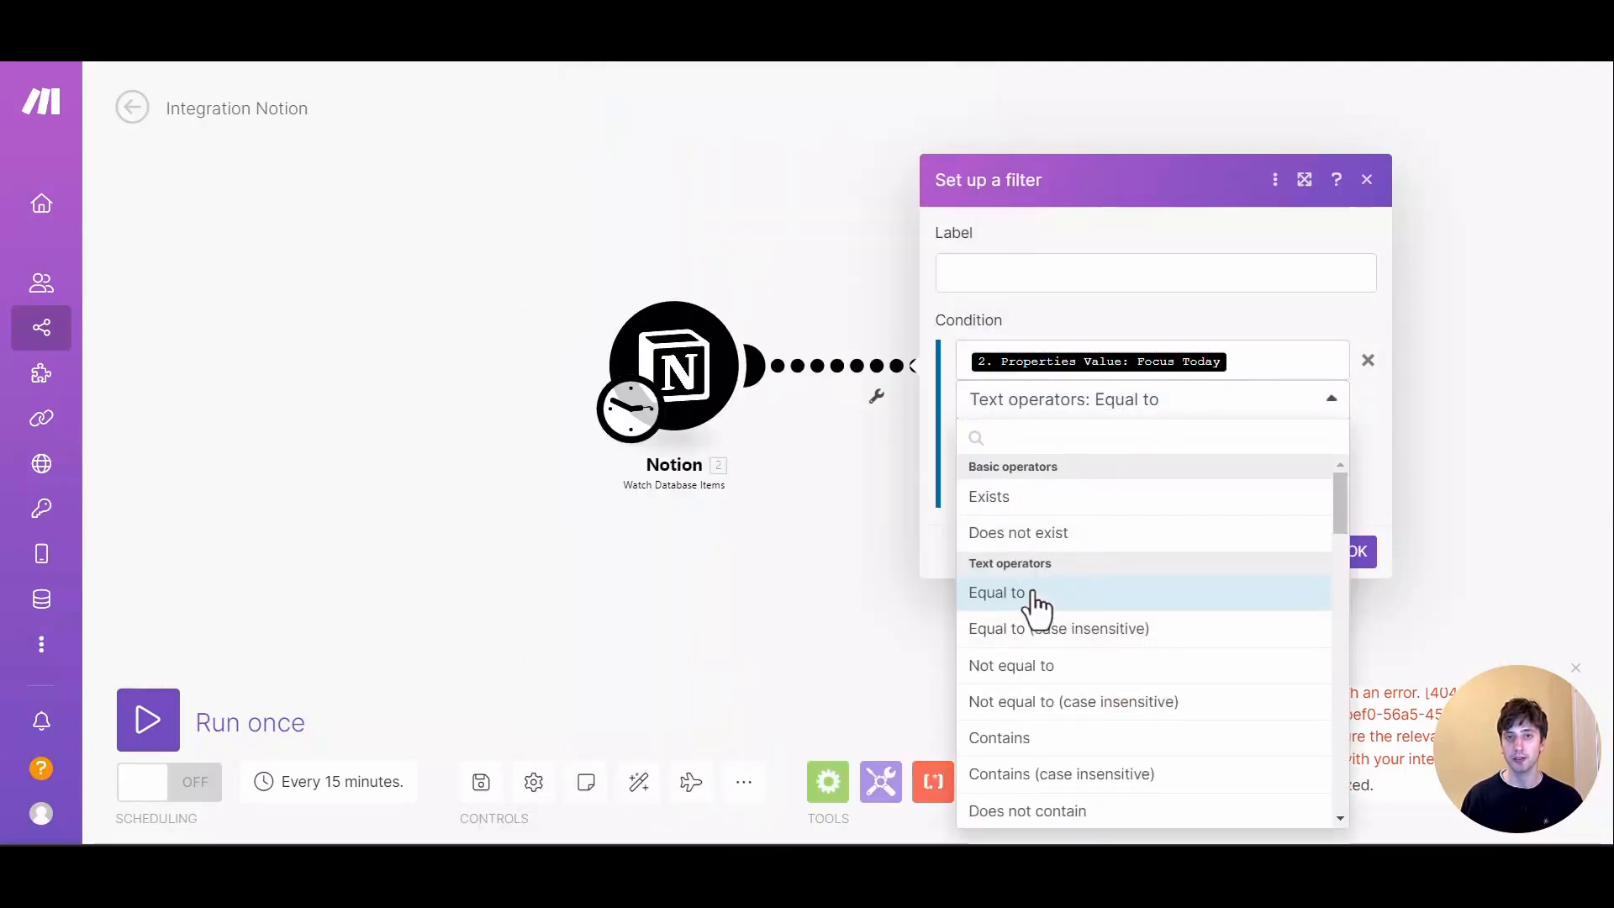
pyautogui.scroll(-8, 1040, 606)
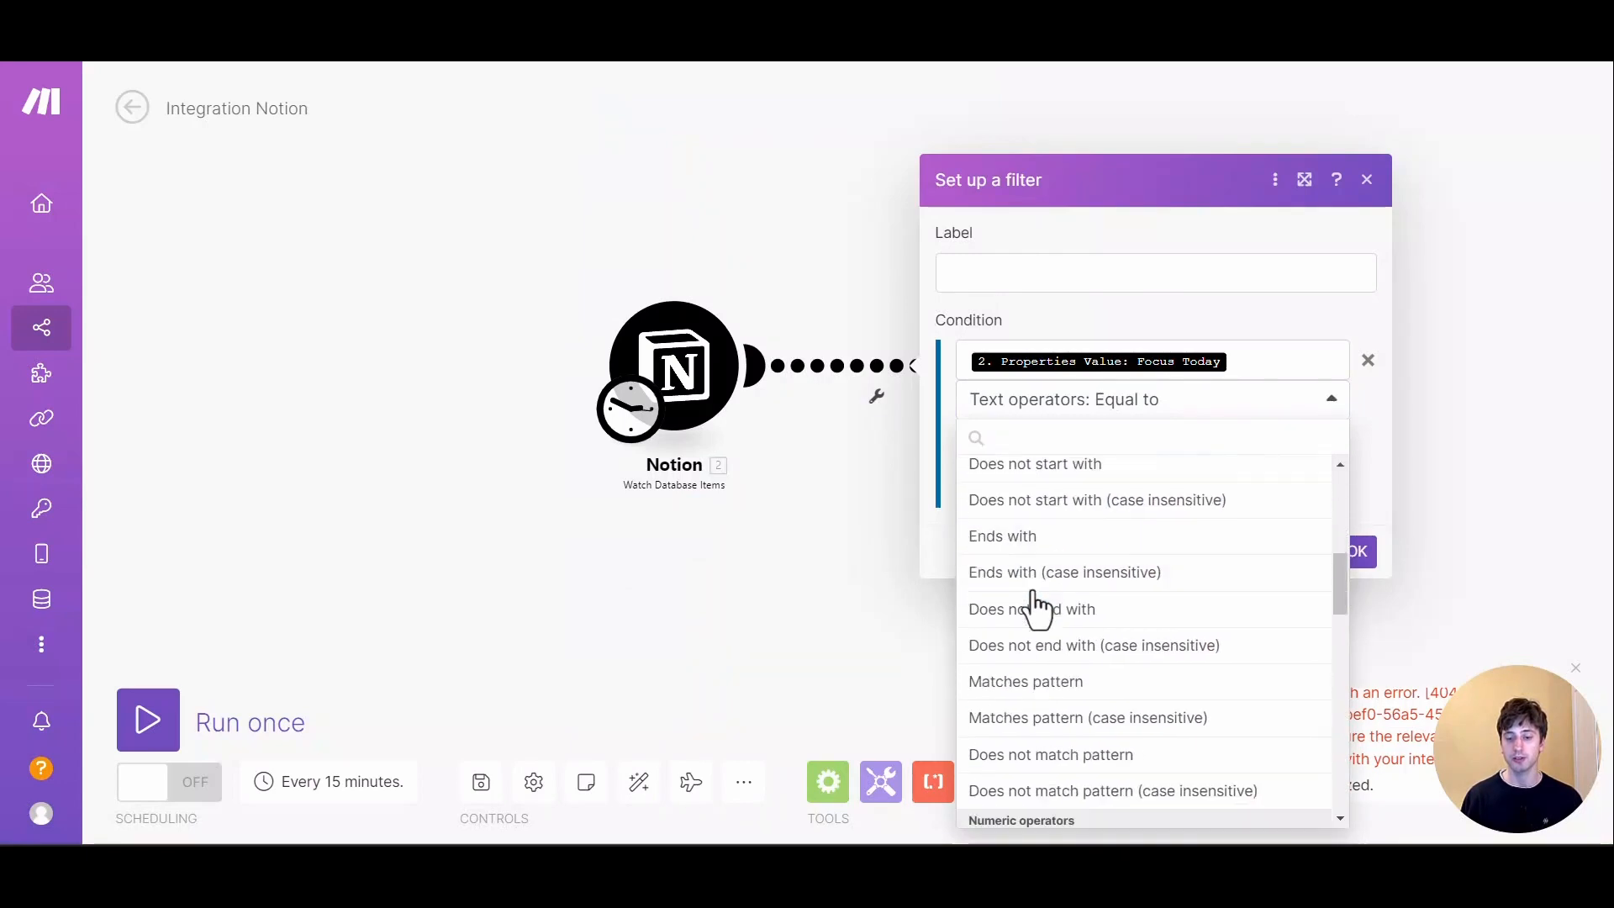
pyautogui.scroll(-10, 1036, 605)
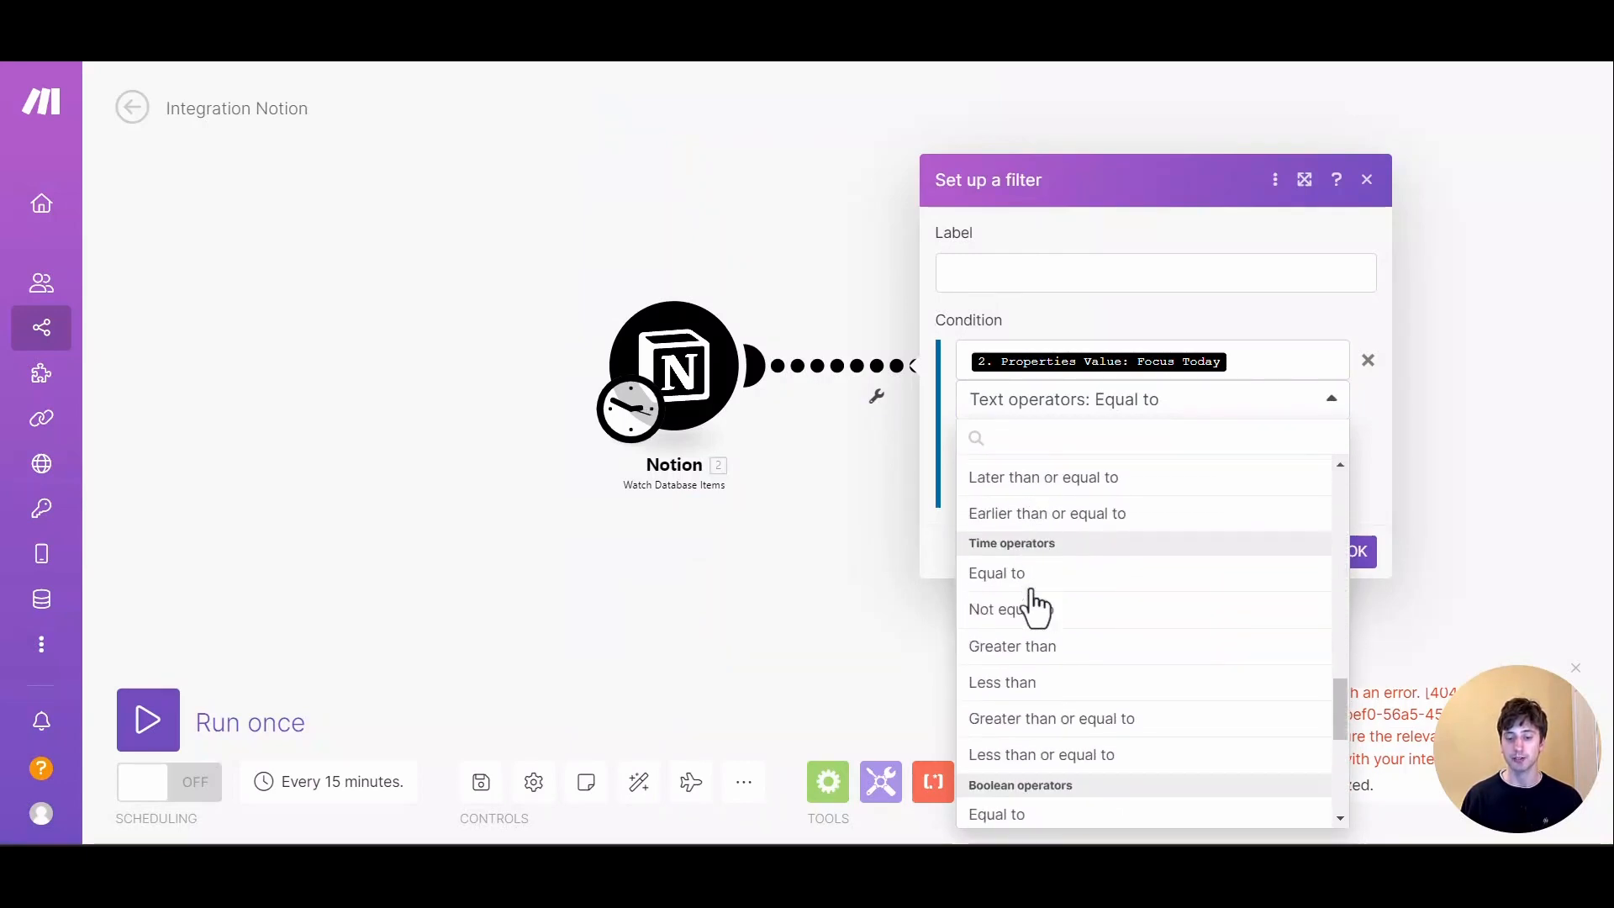
pyautogui.scroll(-1, 1034, 606)
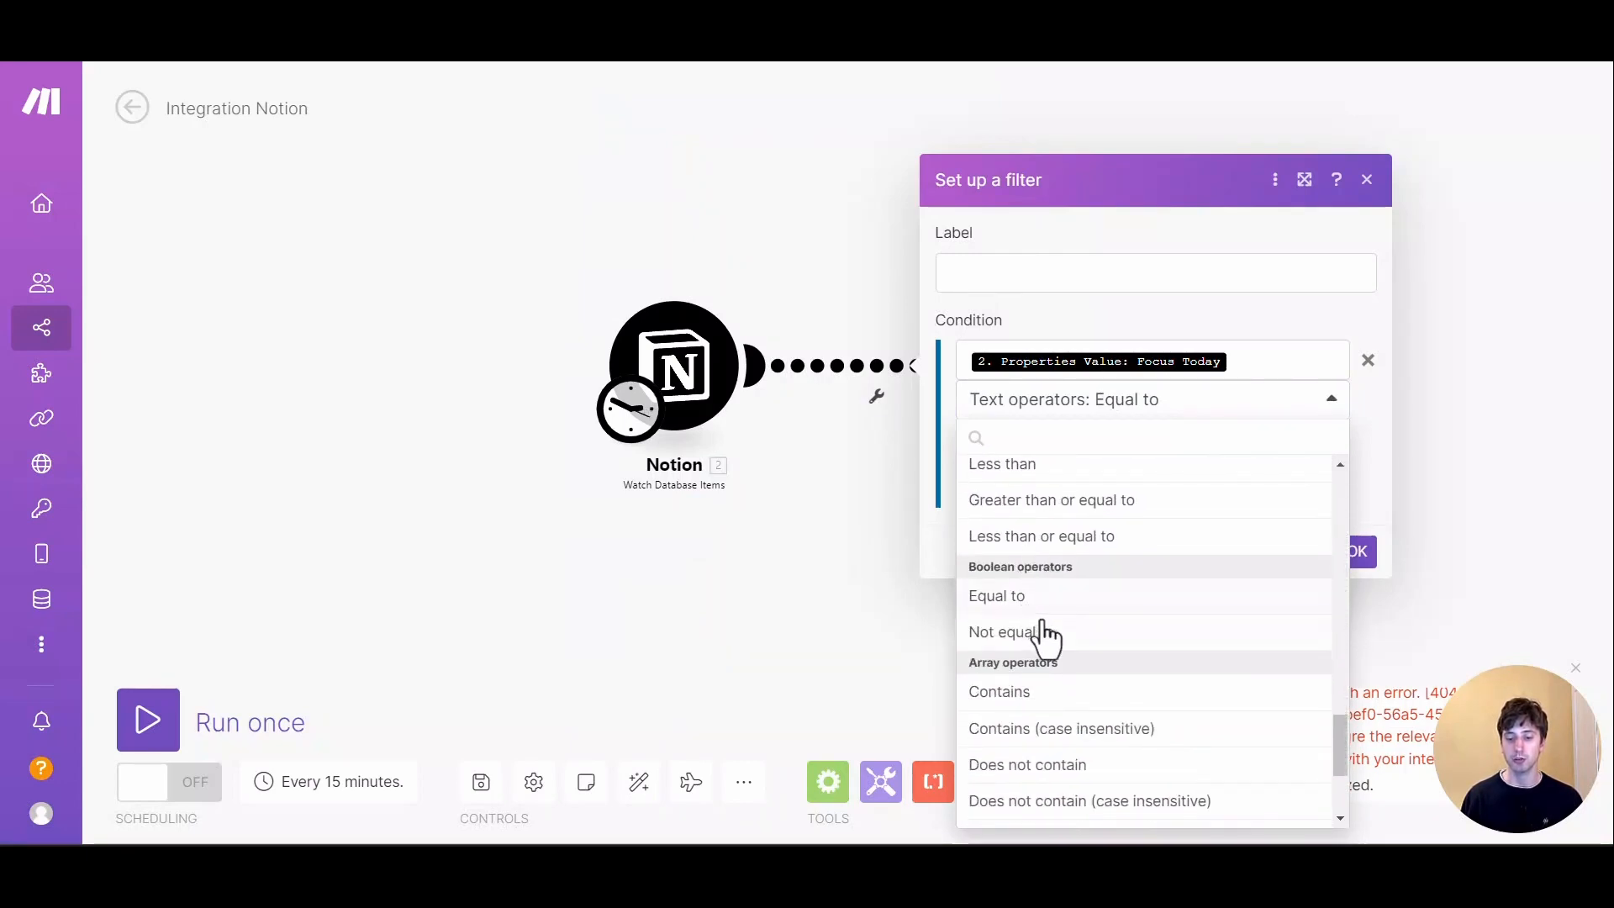
pyautogui.click(1005, 597)
# Set the filter condition's comparison value to the keyword true
pyautogui.click(1024, 439)
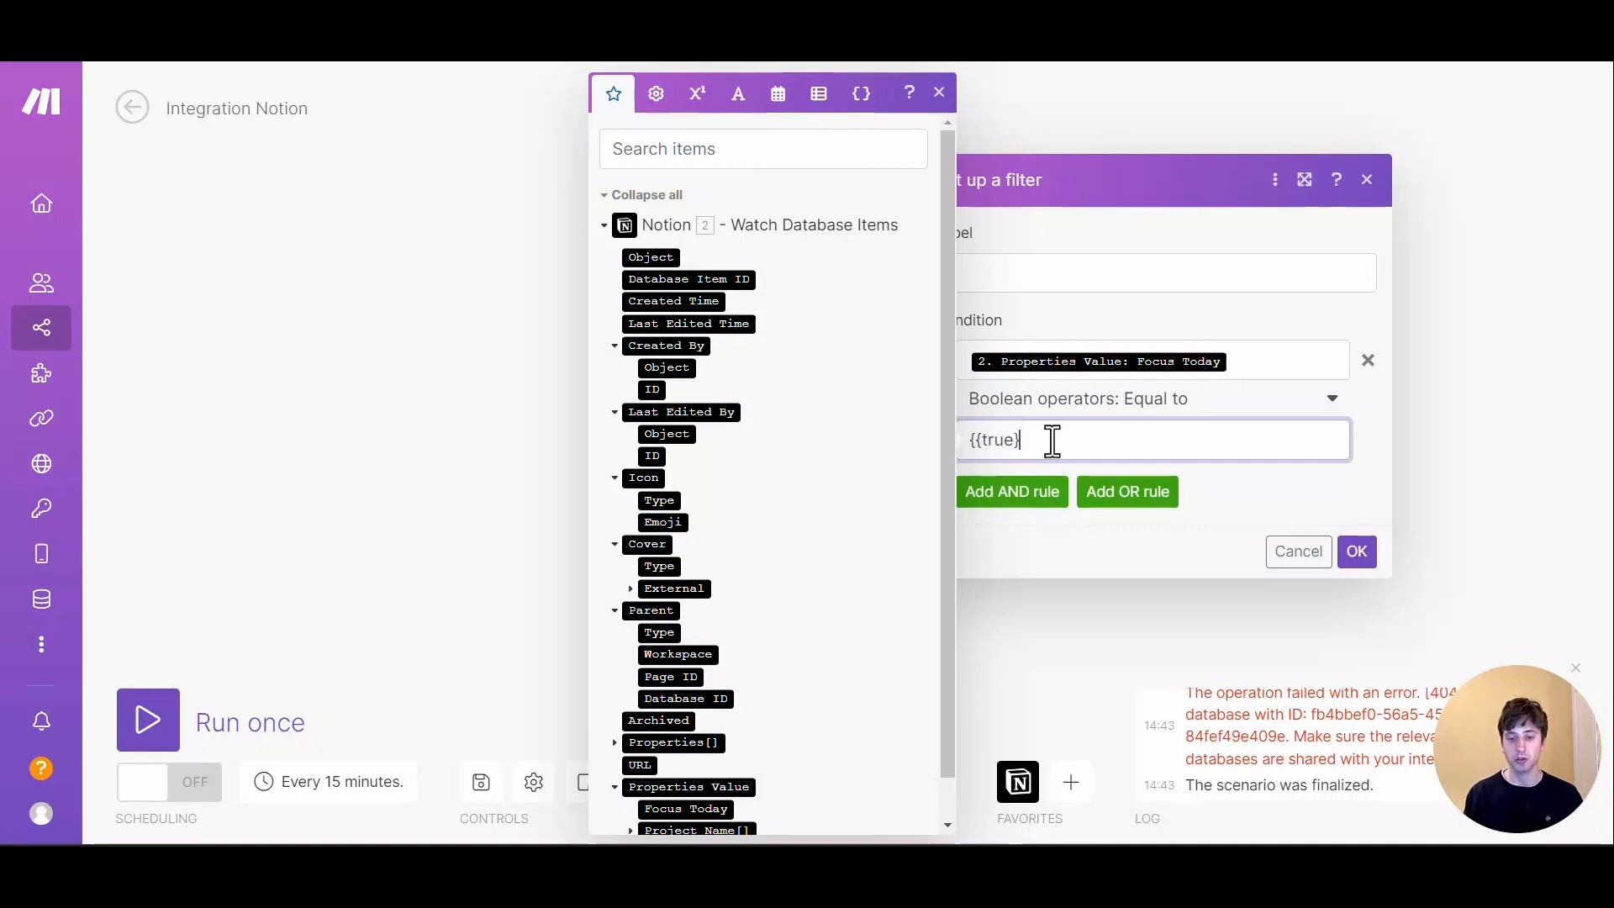
pyautogui.write('}')
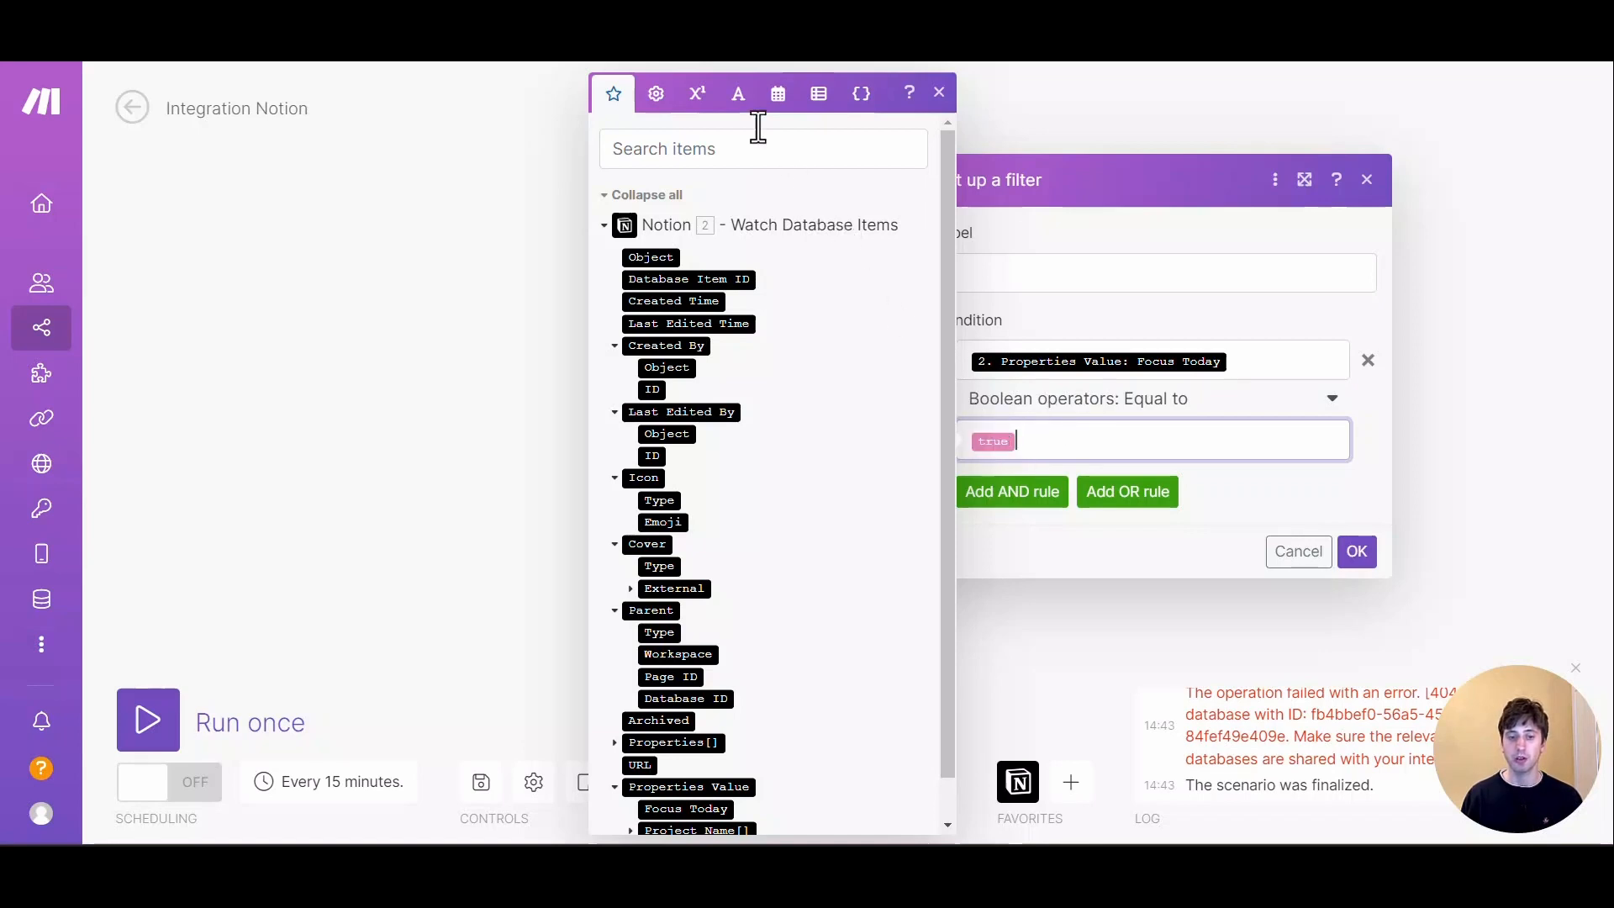
pyautogui.click(656, 94)
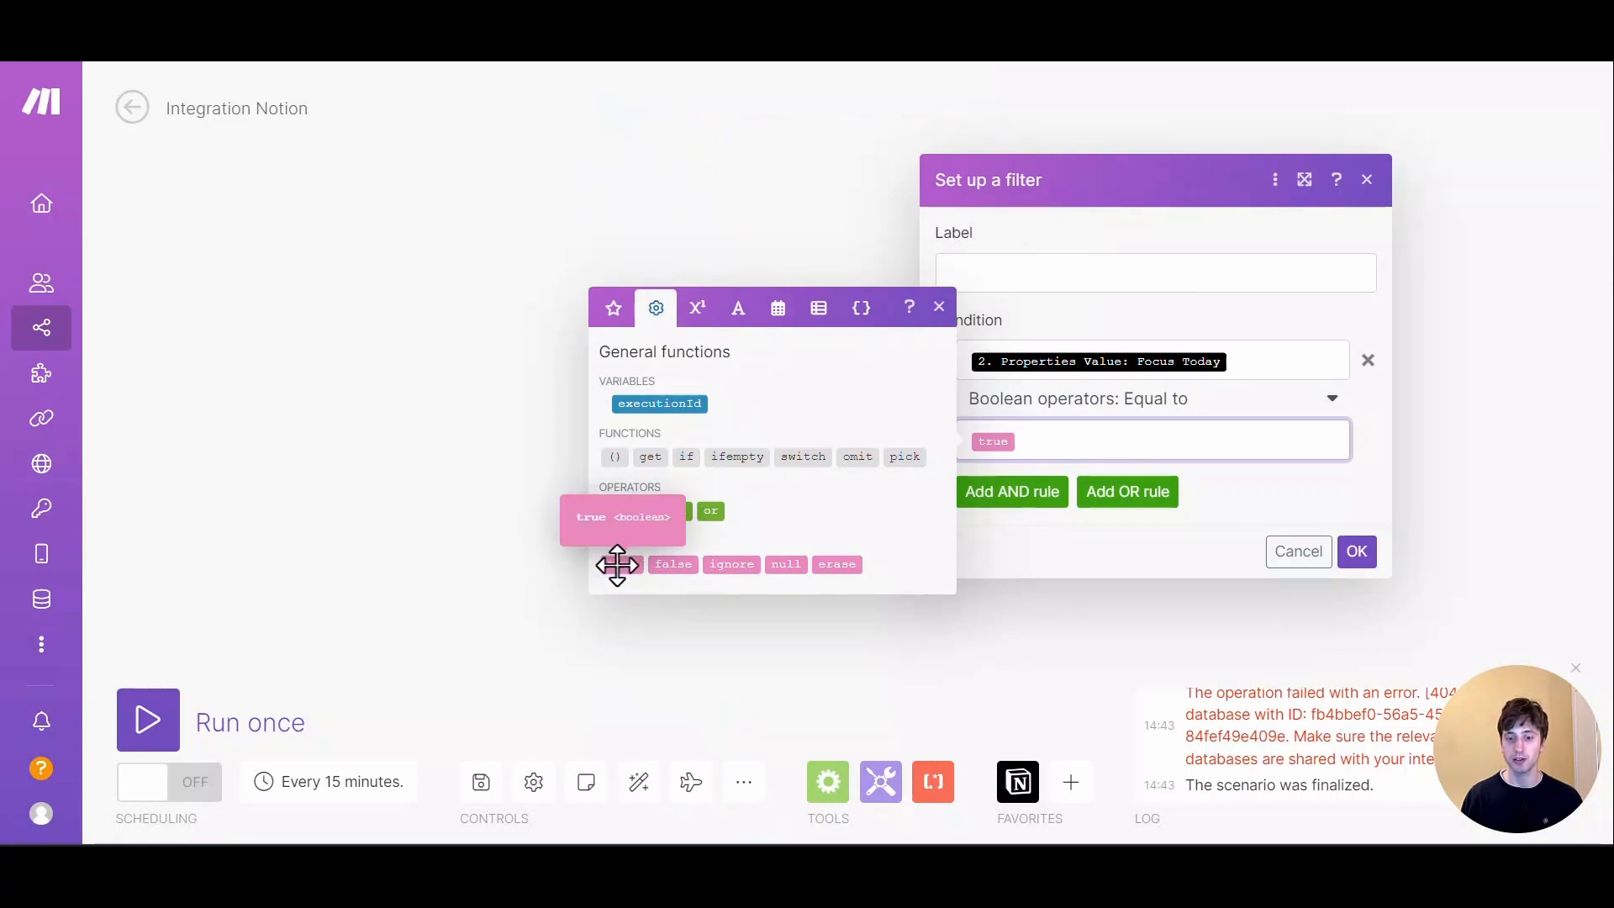
pyautogui.press('BackSpace')
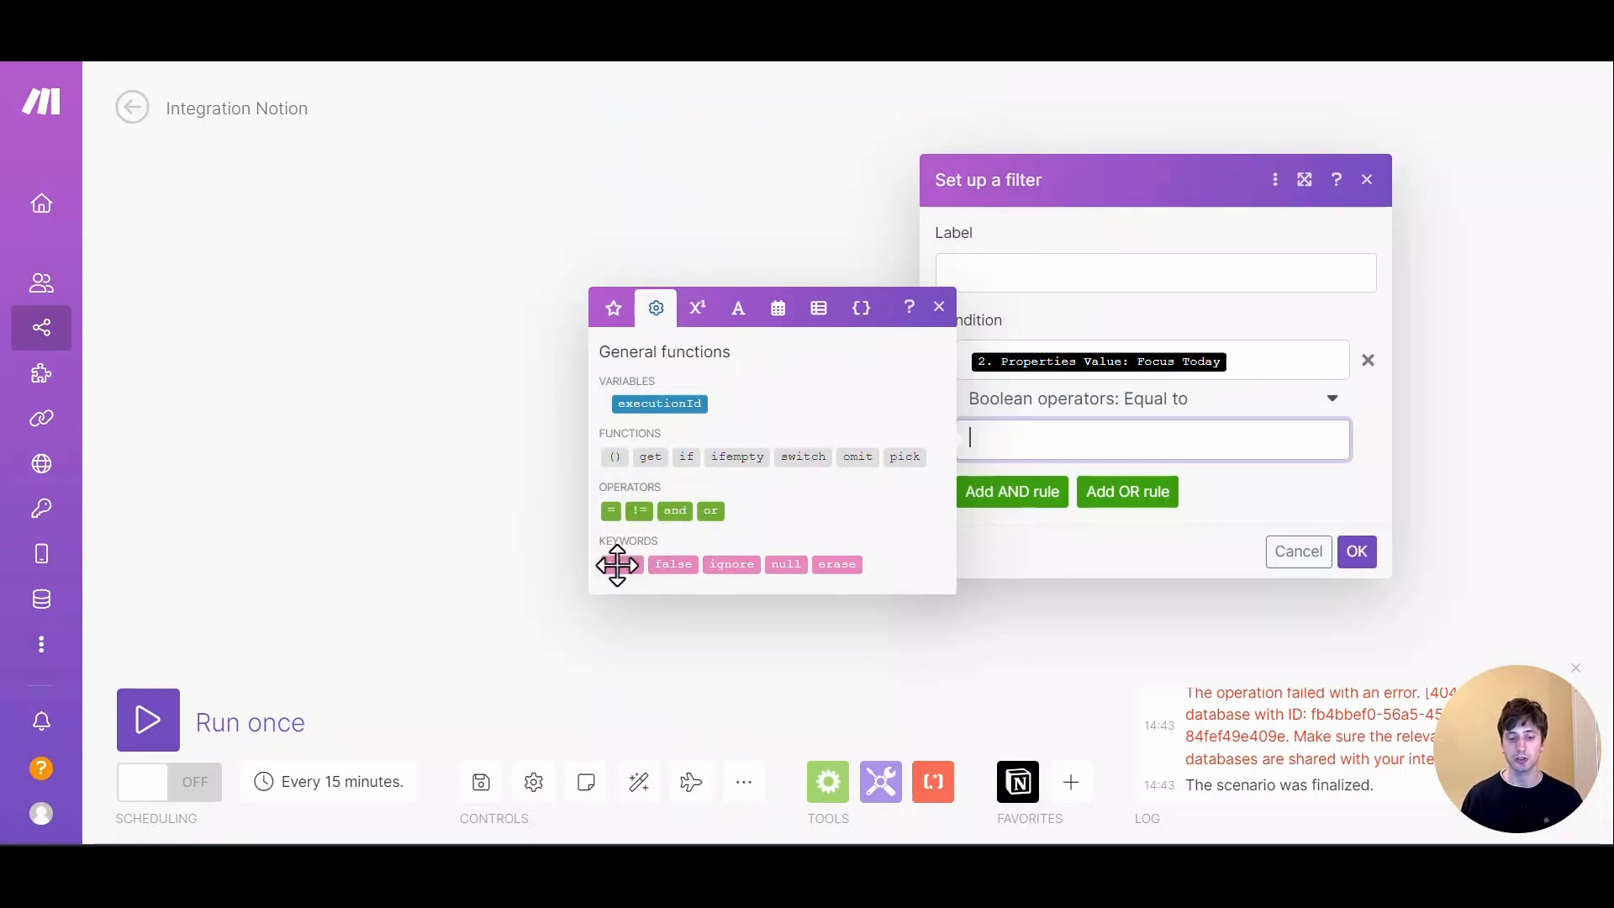
pyautogui.click(617, 565)
# Label the filter "if focus today checked" and save it
pyautogui.click(1207, 472)
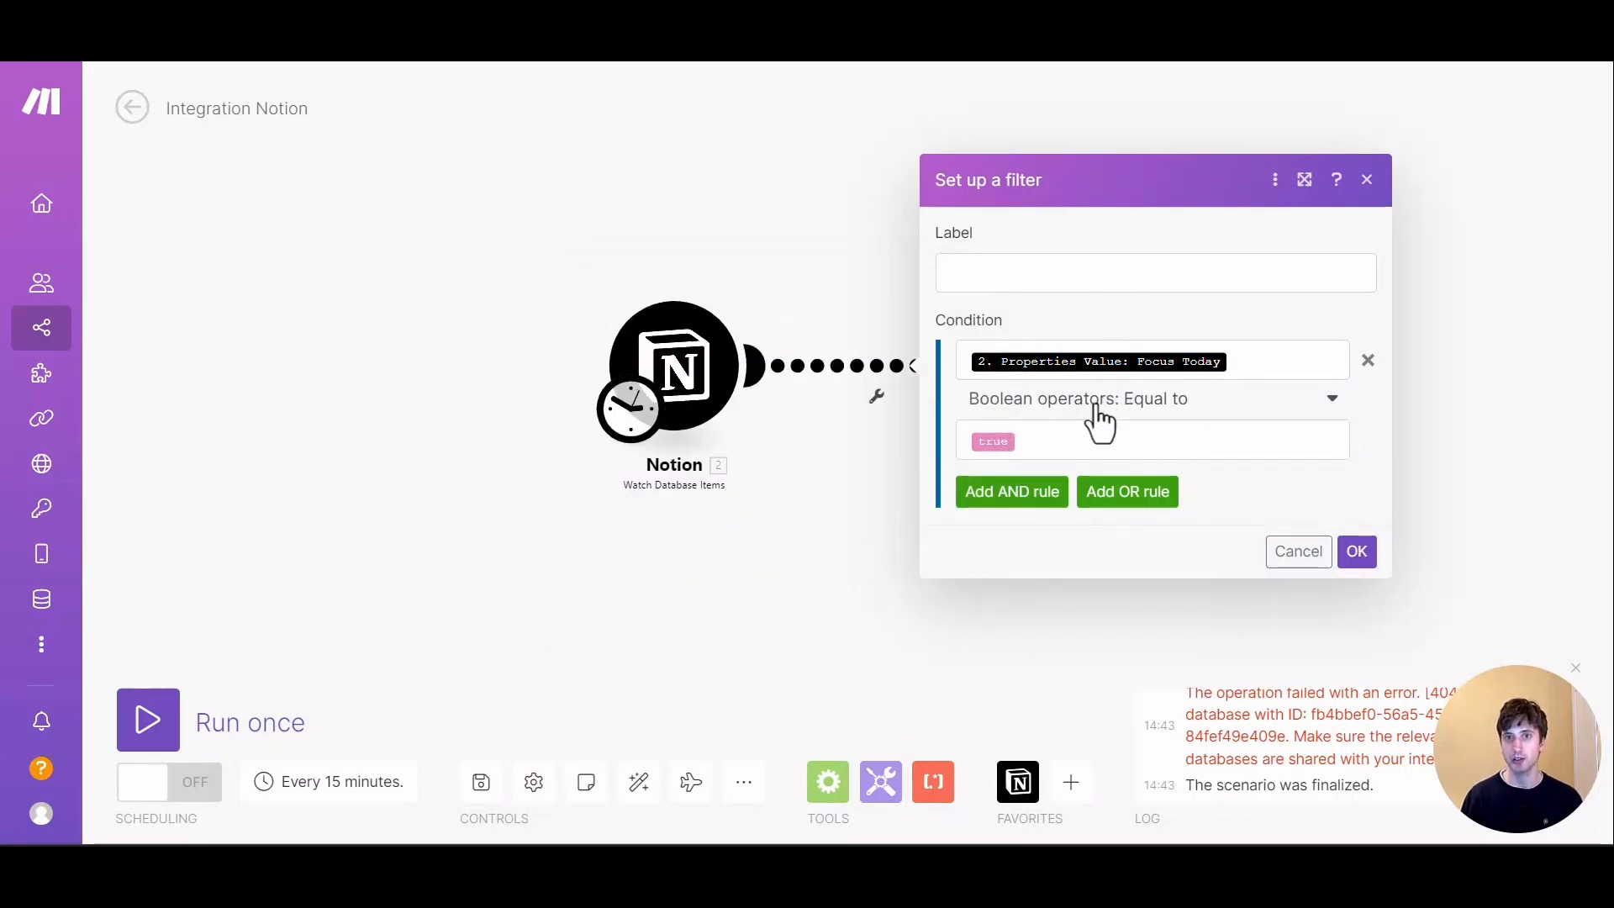
pyautogui.click(1050, 276)
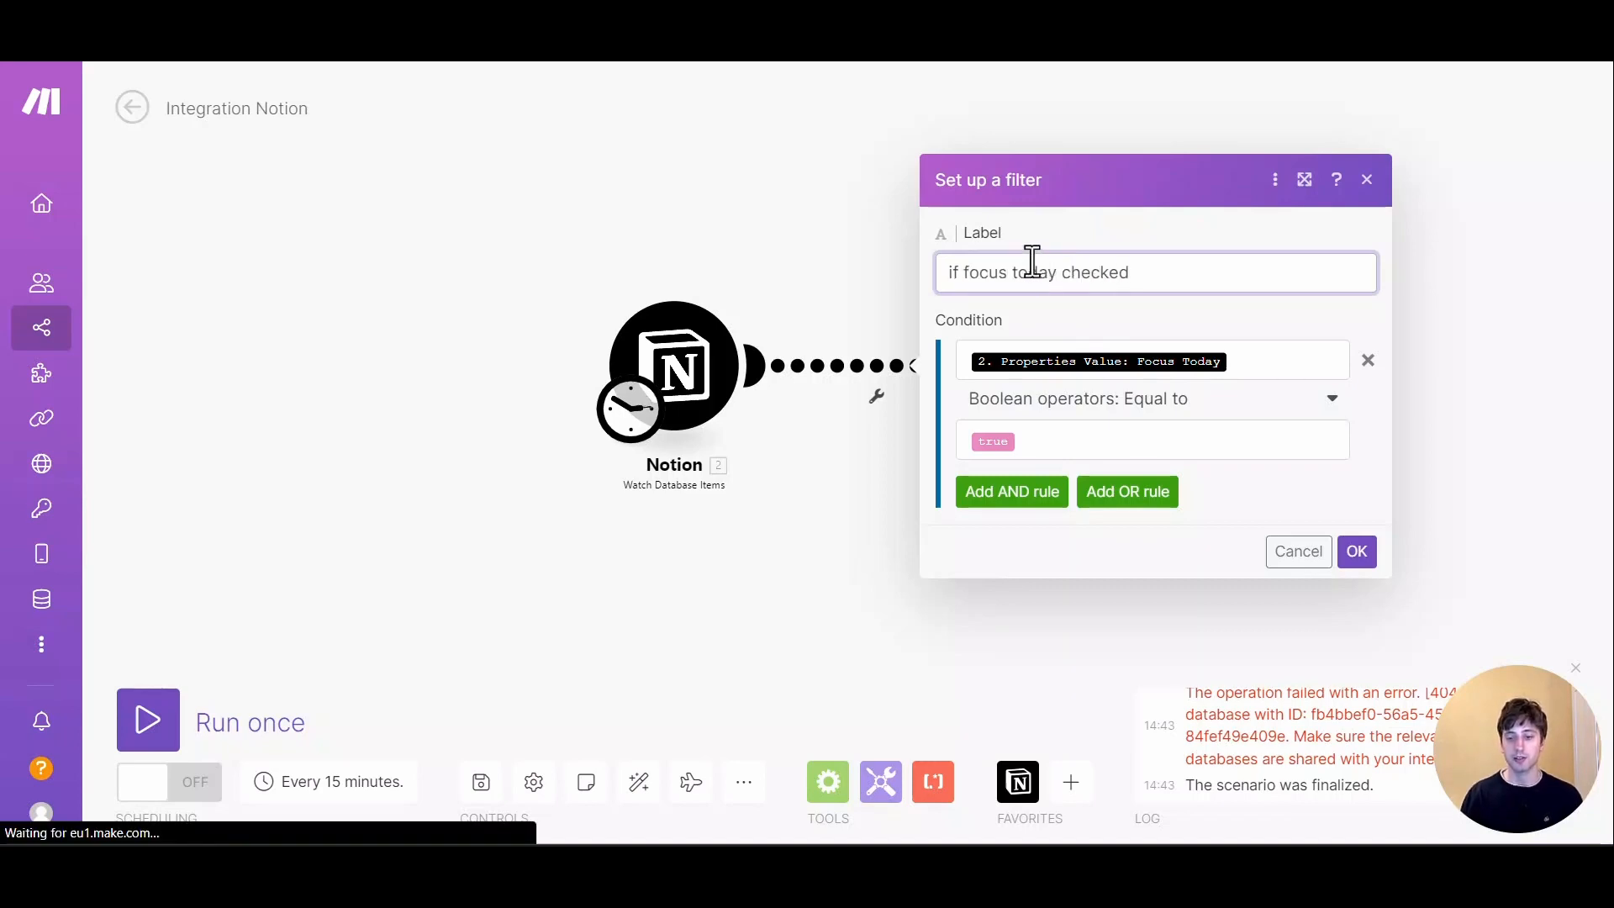
pyautogui.click(1357, 551)
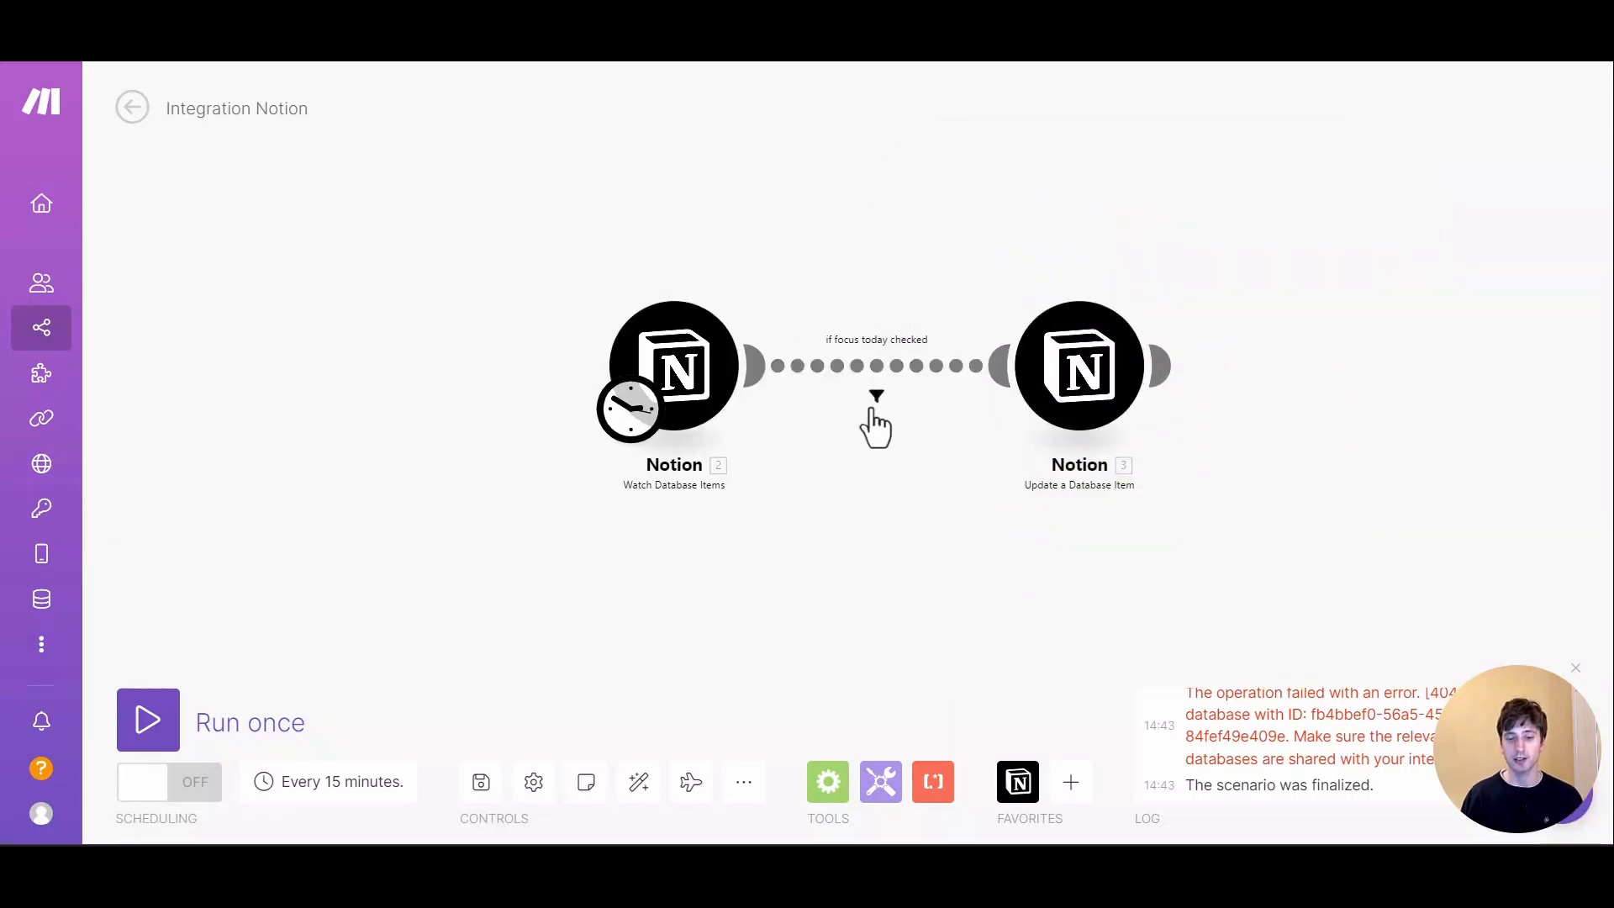
# Rename the scenario as "Focus today daily refresh demo"
pyautogui.doubleClick(280, 108)
pyautogui.hotkey('ctrl', 'a')
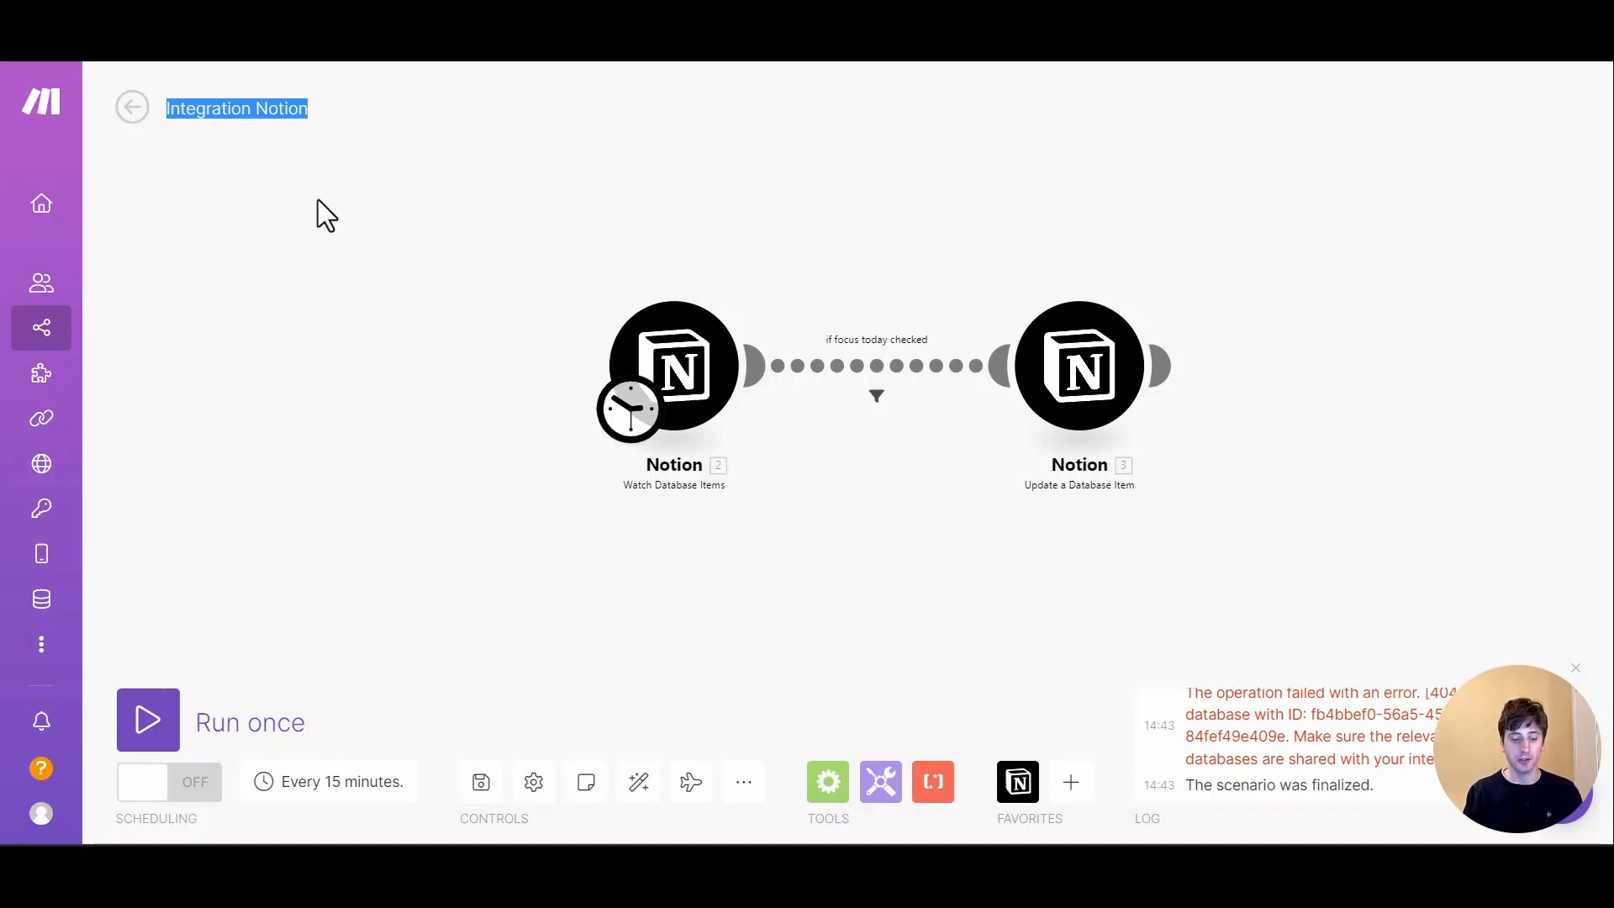
pyautogui.write('Focus today daily refresh demo')
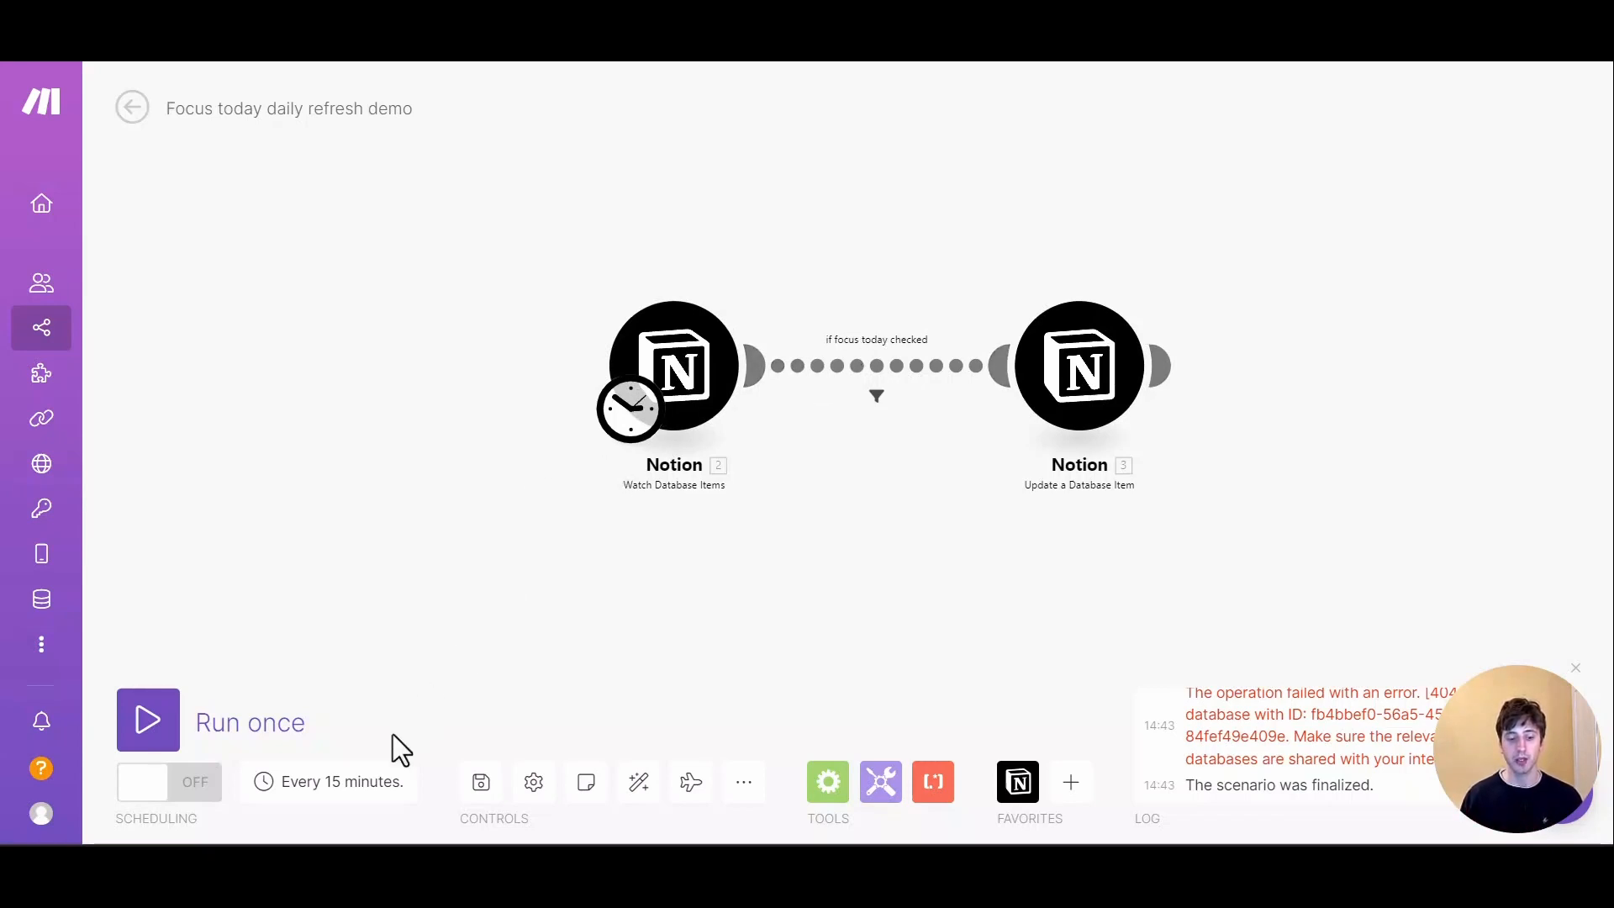
# Change the scenario's schedule so that it runs every day
pyautogui.click(352, 788)
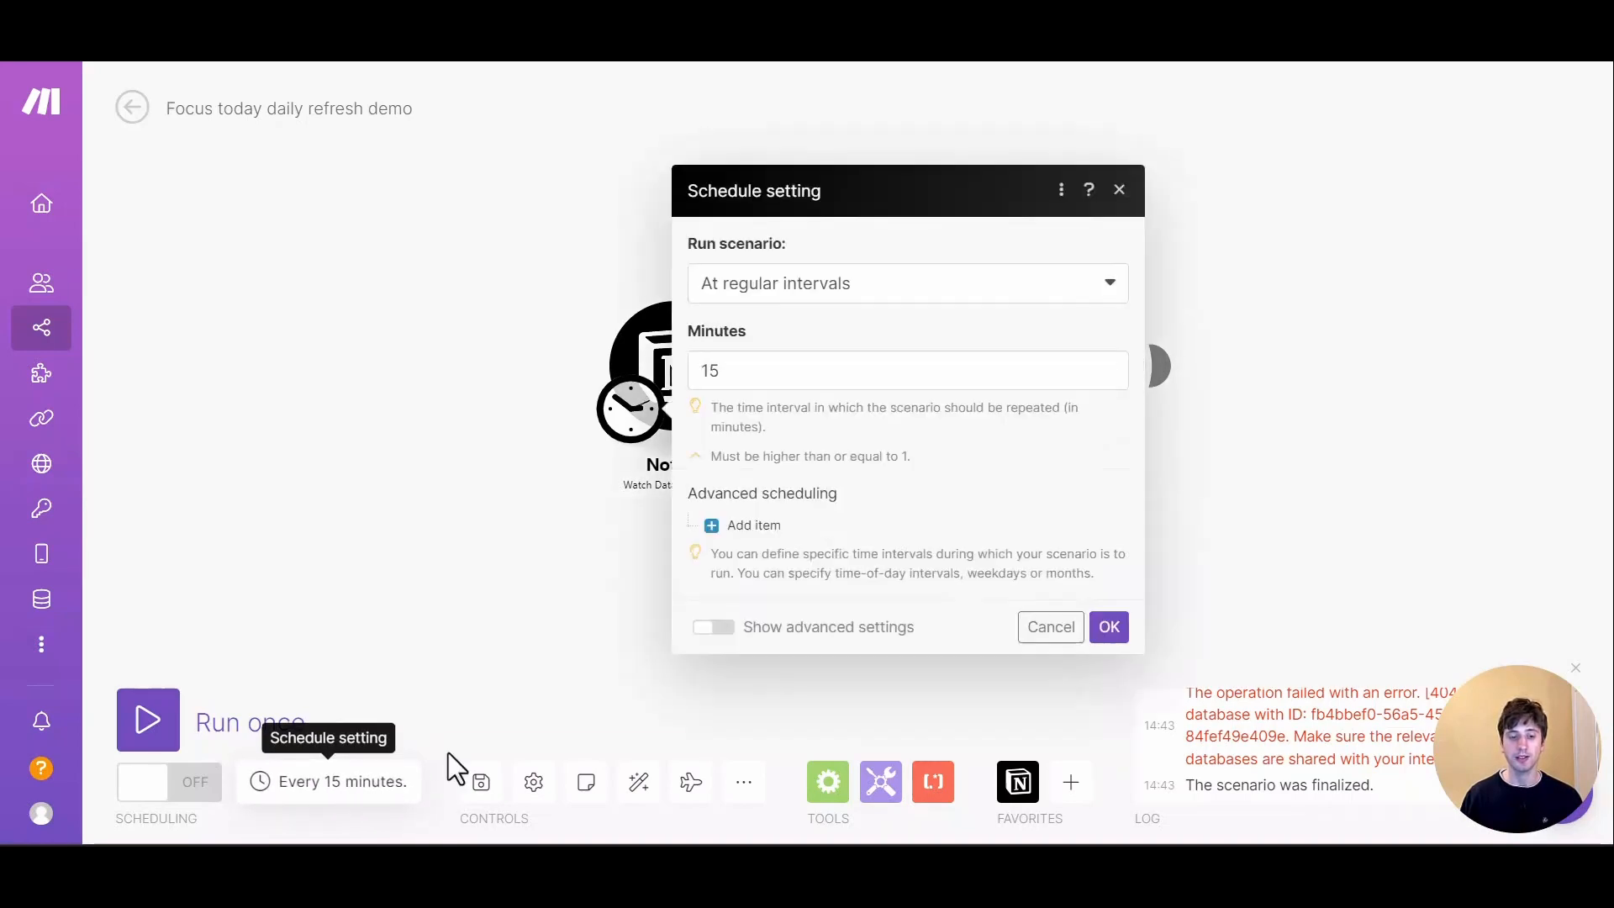
pyautogui.click(792, 290)
pyautogui.click(740, 393)
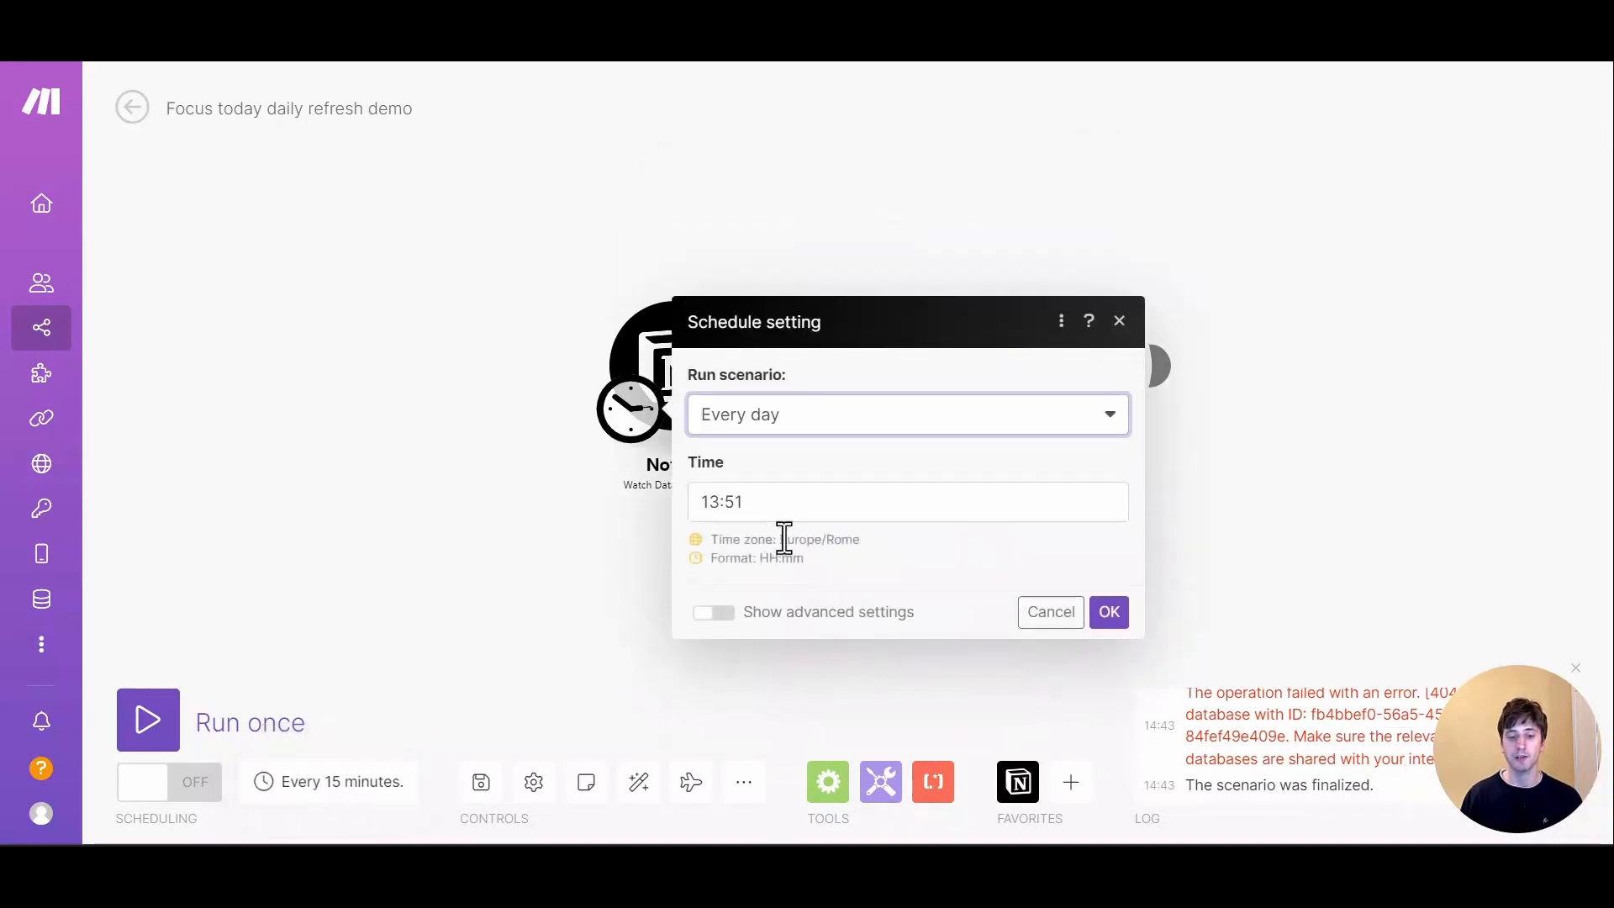
# Set the daily run time to 00:00 and save the schedule setting
pyautogui.click(797, 447)
pyautogui.click(1190, 498)
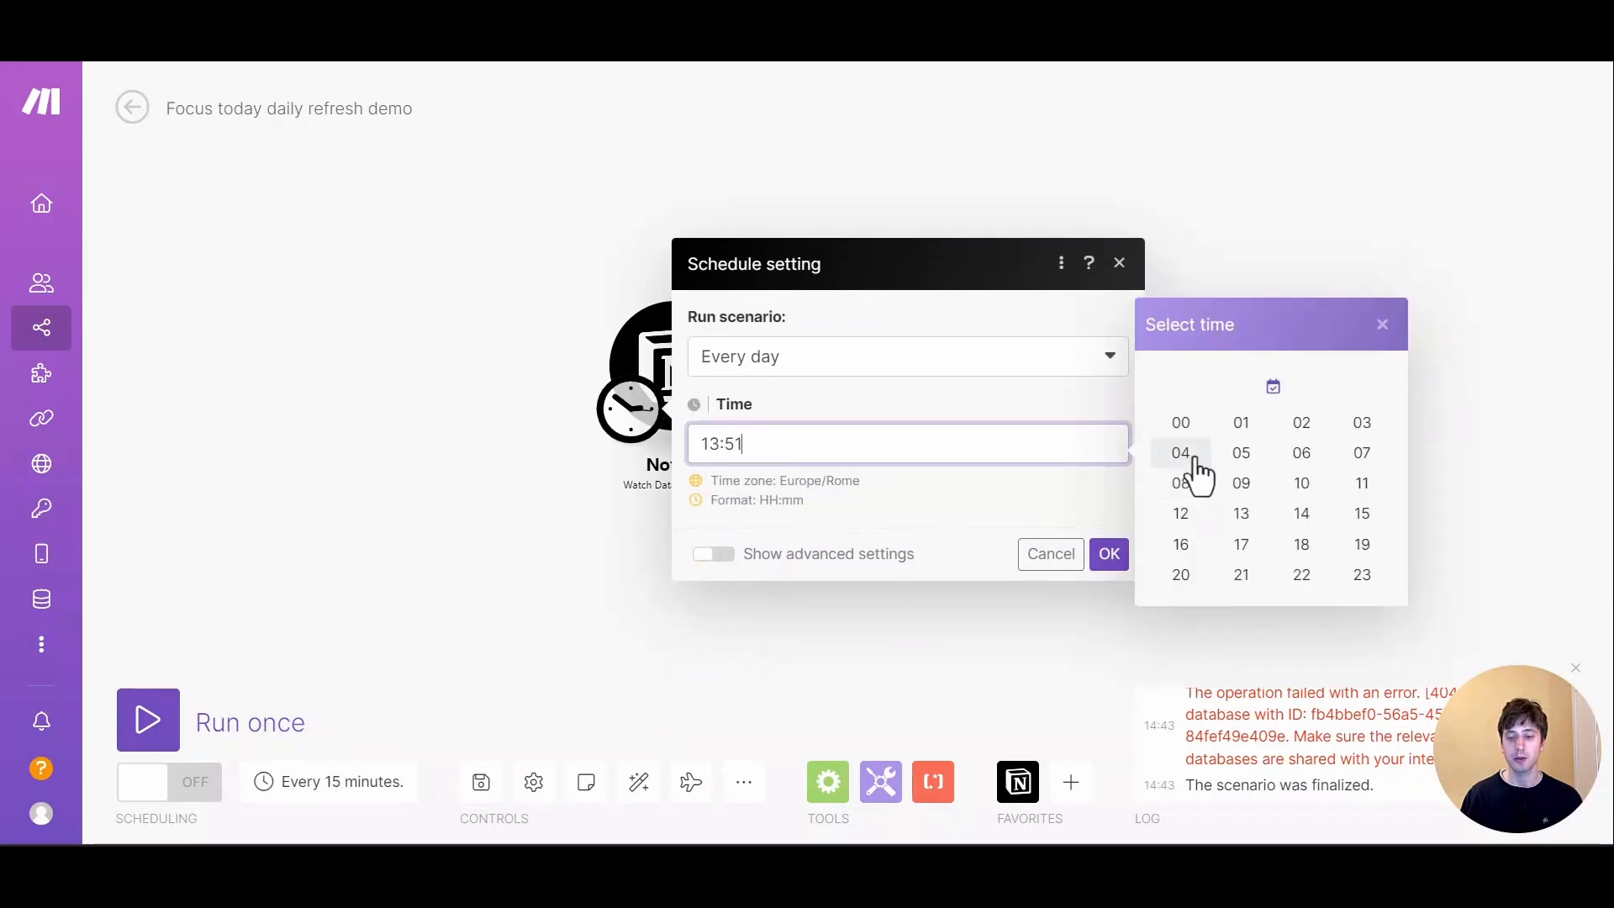
pyautogui.click(1181, 423)
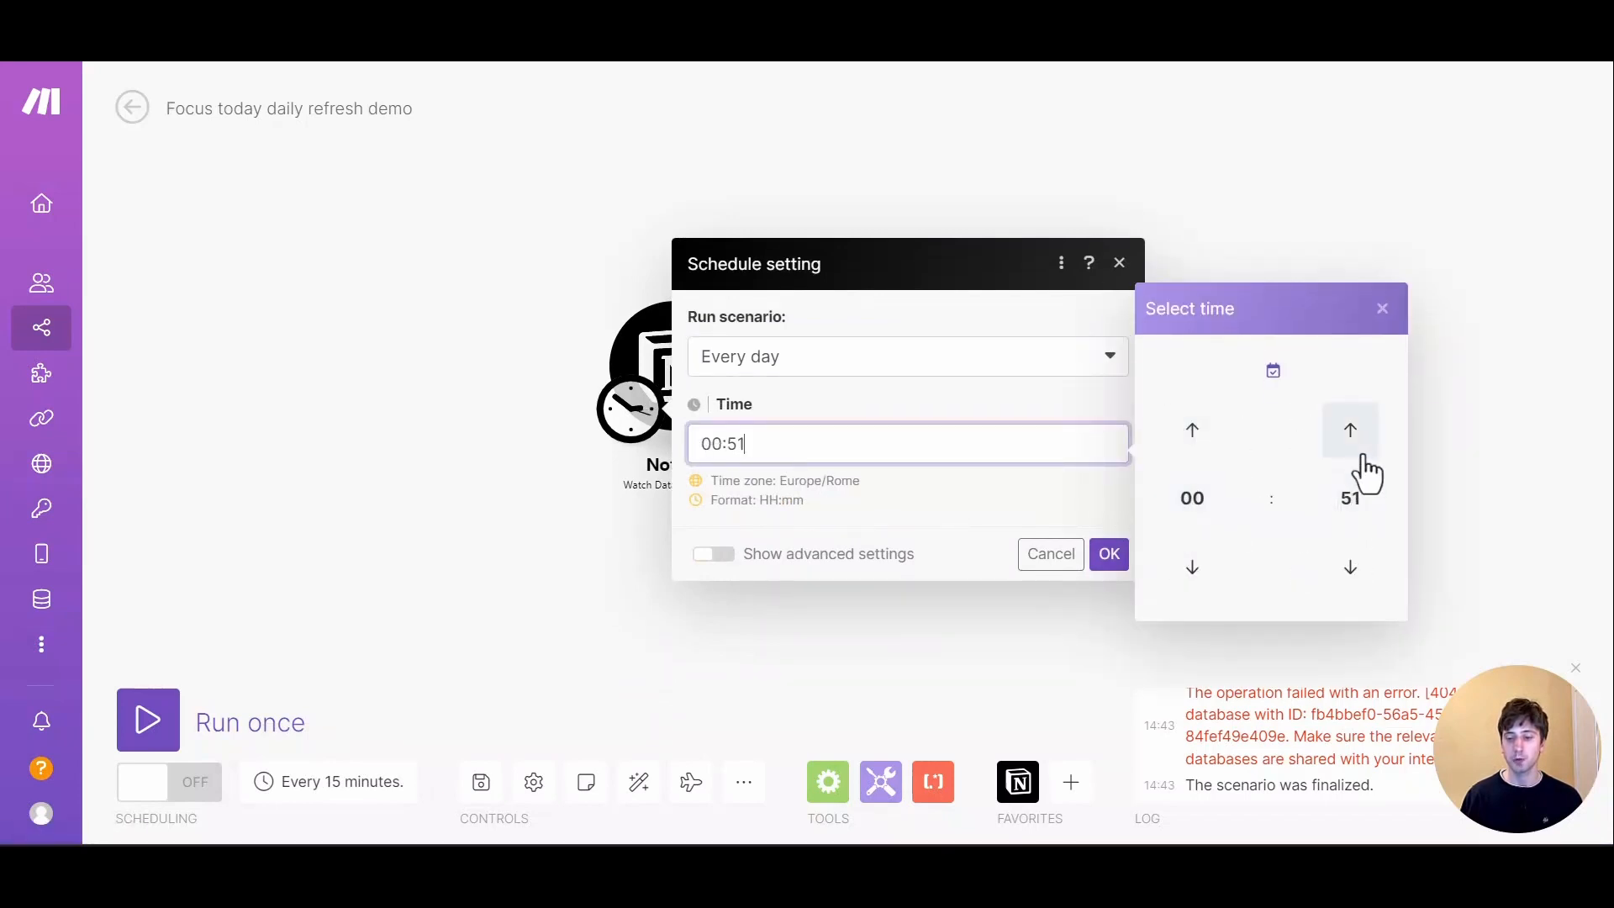
pyautogui.click(1354, 500)
pyautogui.click(1181, 440)
pyautogui.click(961, 486)
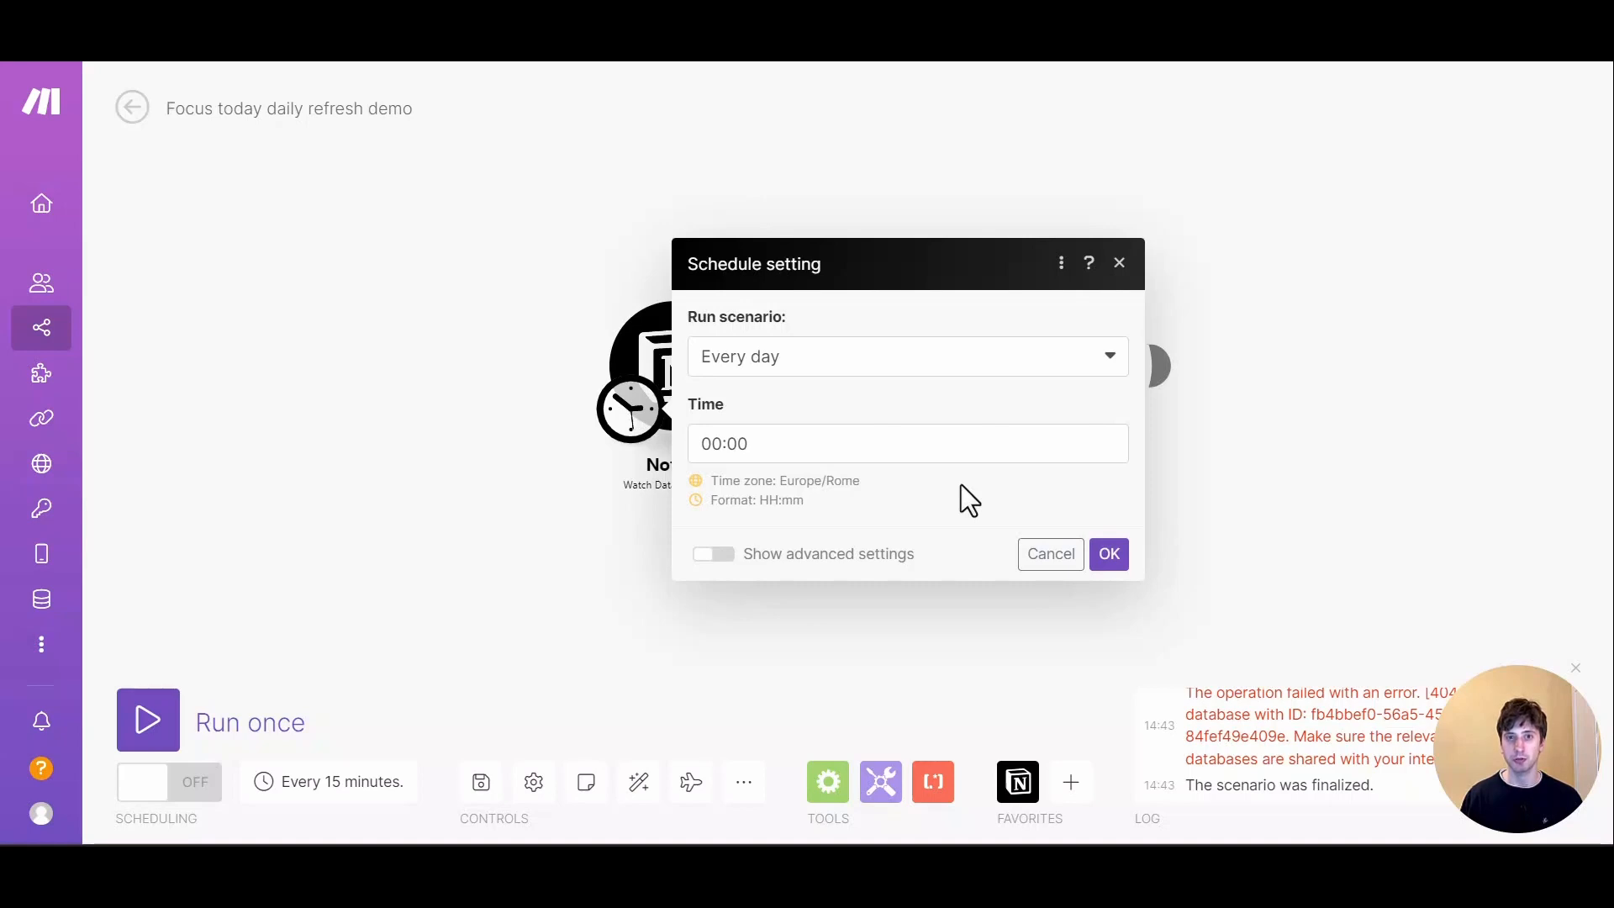
pyautogui.click(816, 444)
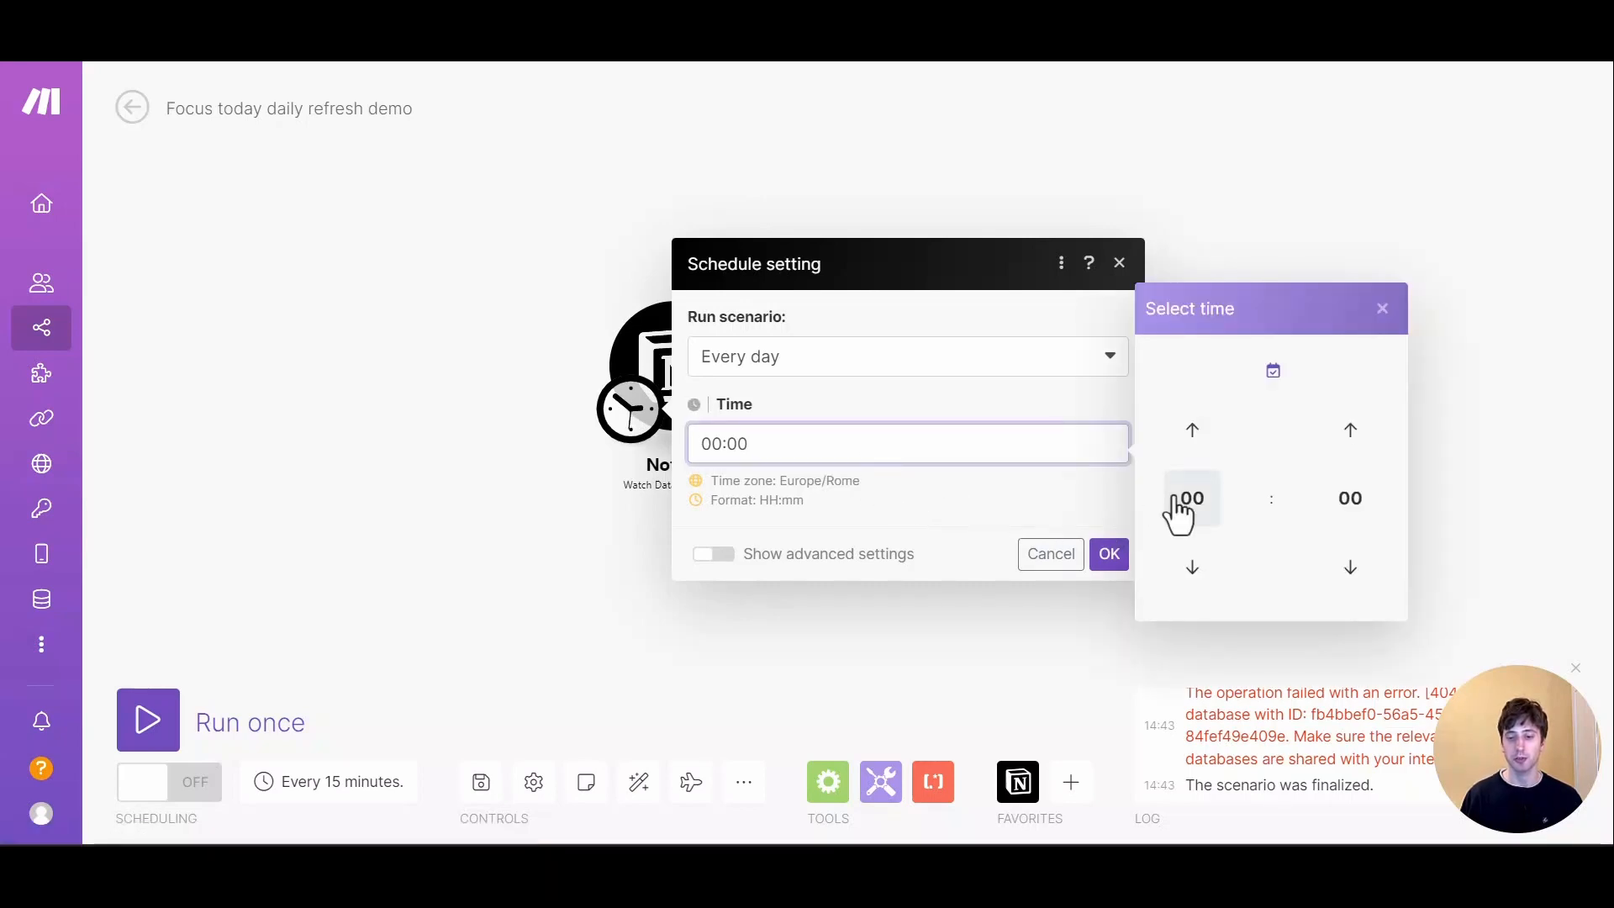
pyautogui.click(1109, 554)
# Review the Focus Today and All Projects views of the ProjectFocused Daily Focus page in Notion
pyautogui.hotkey('ctrl', 'Tab')
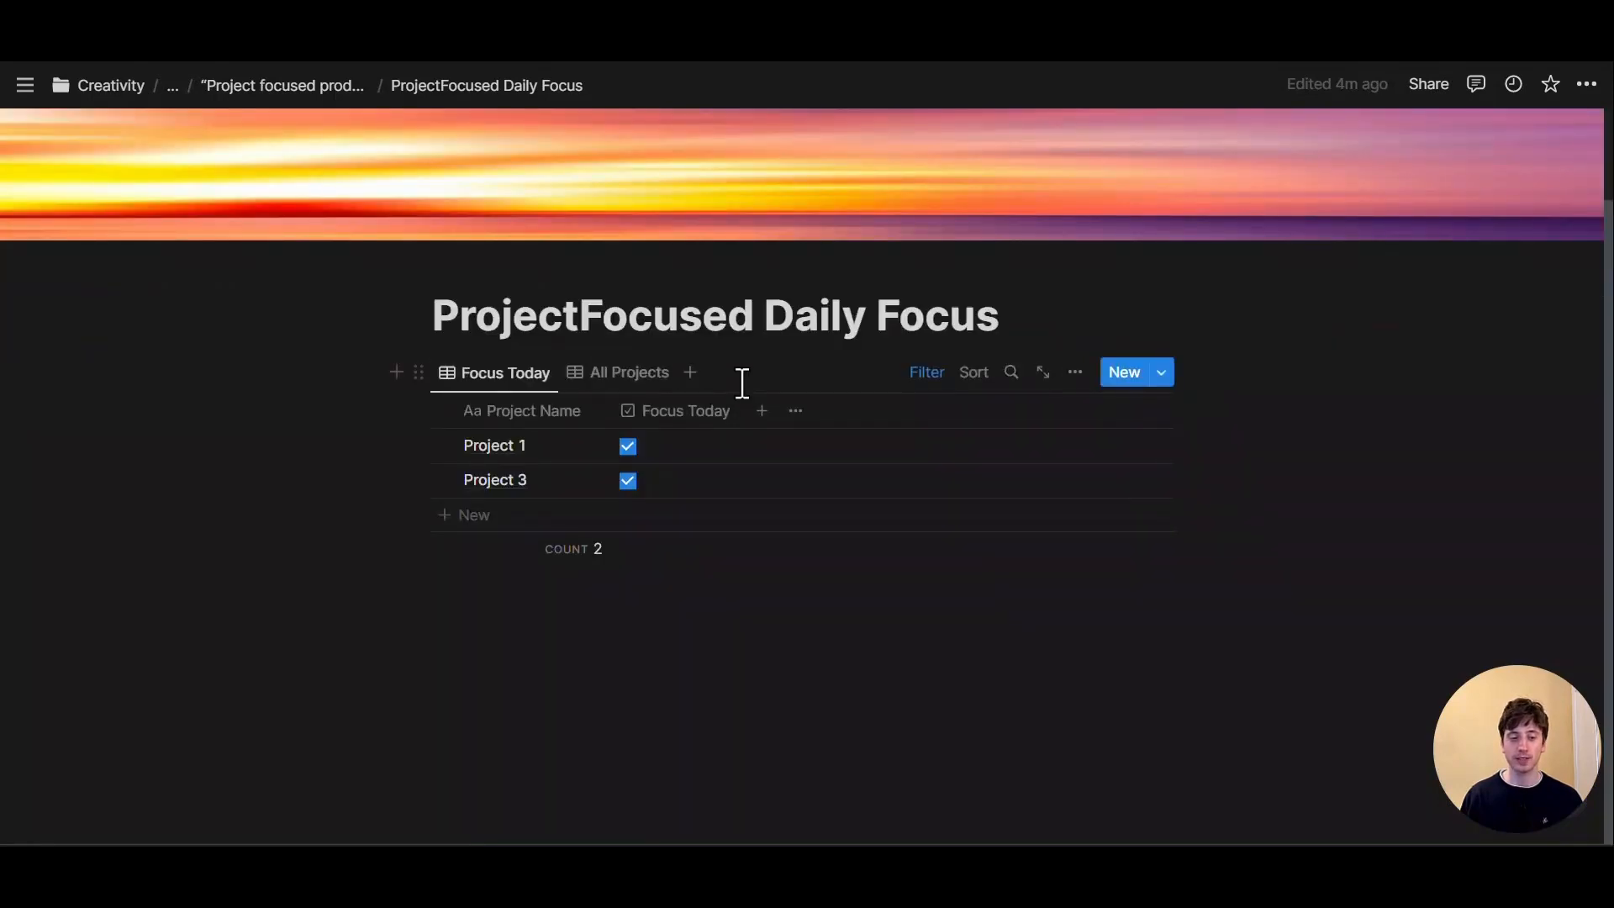
pyautogui.hotkey('ctrl', 'Tab')
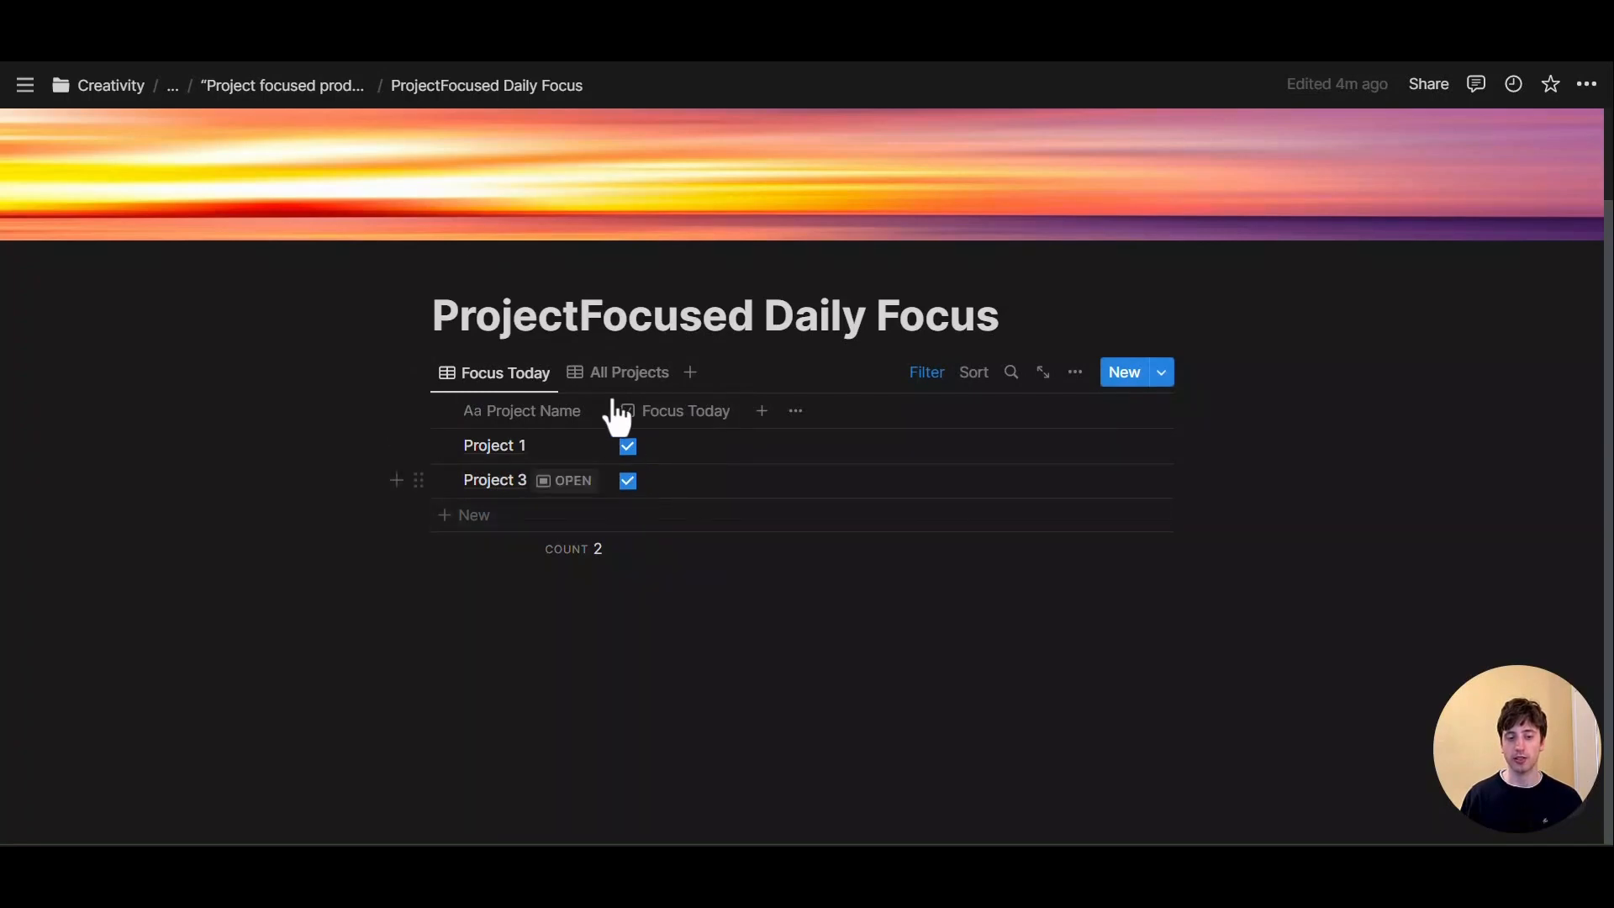
pyautogui.click(626, 374)
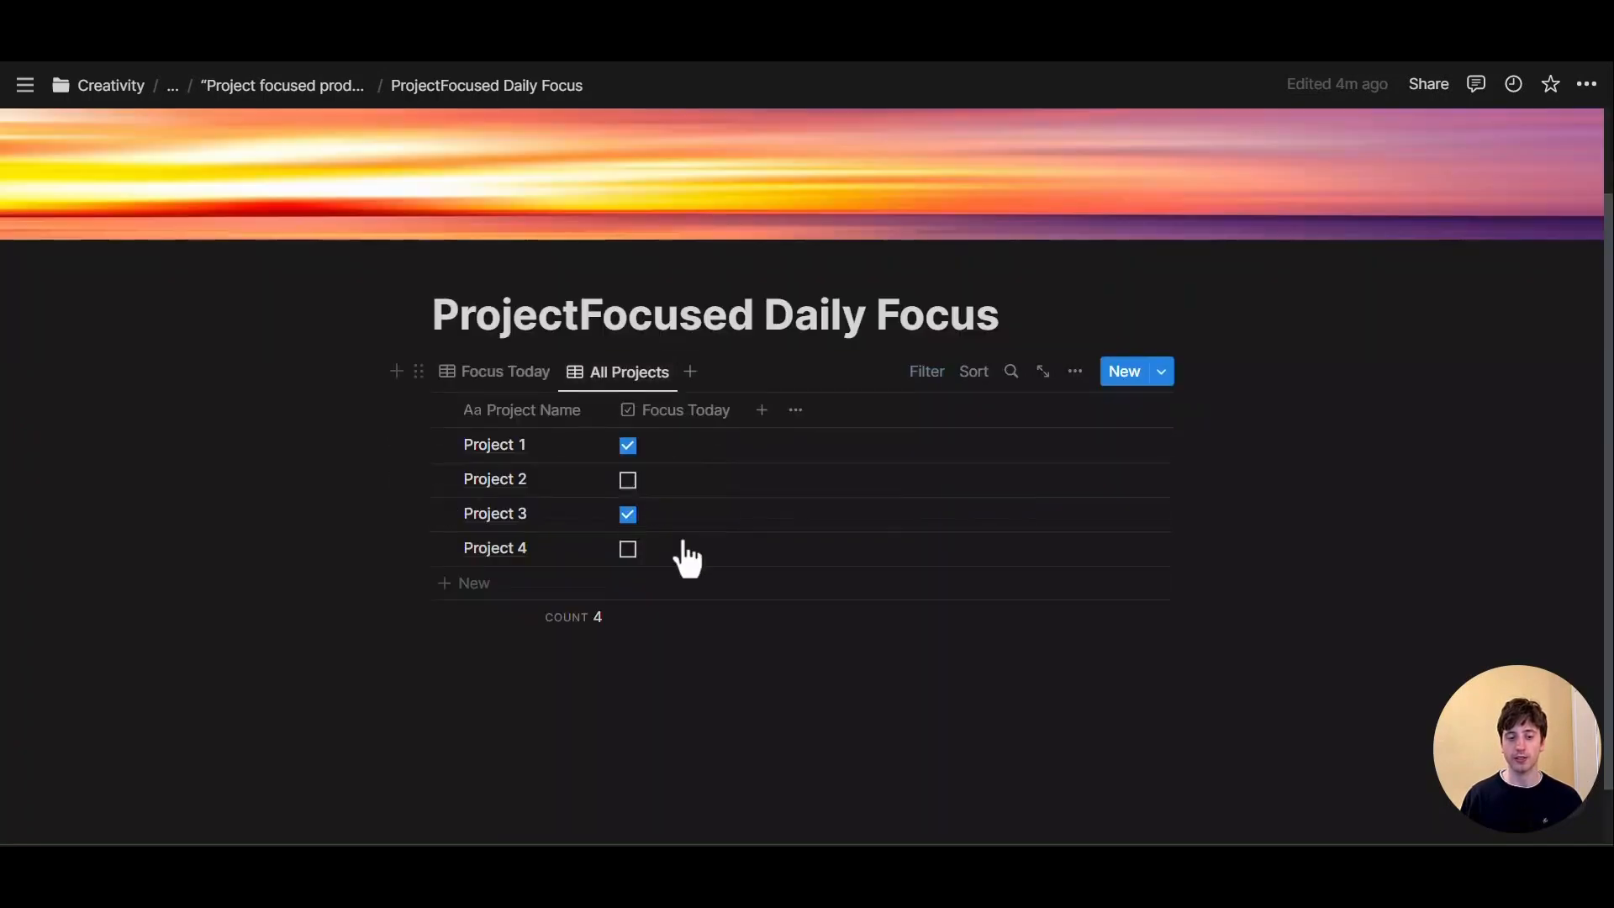
pyautogui.click(494, 375)
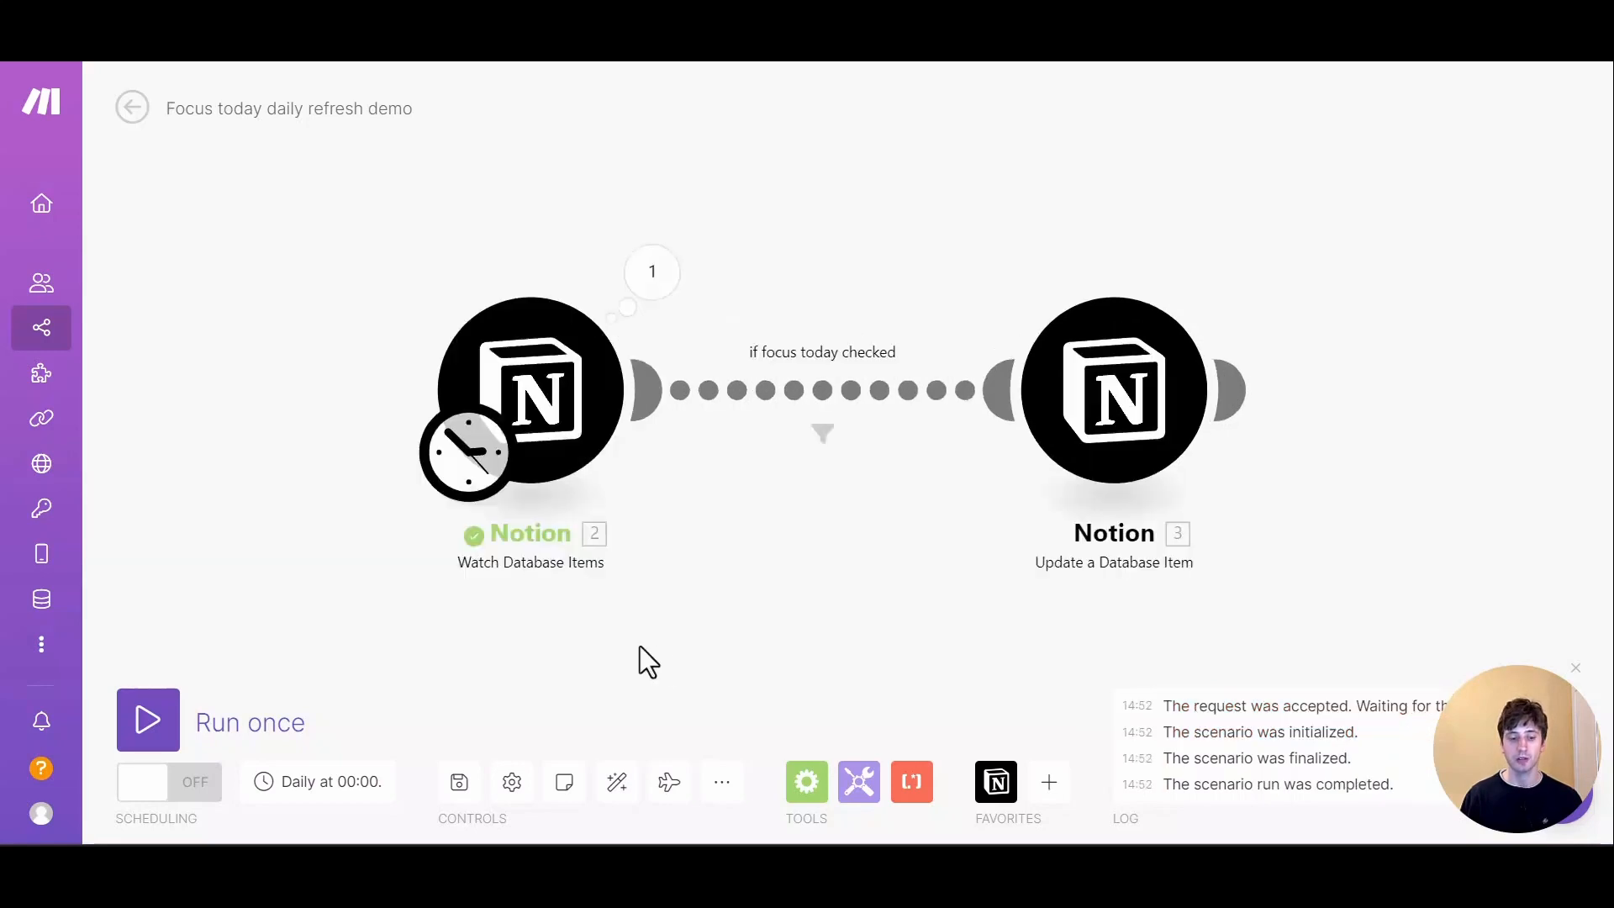
# In Make, set the Watch Database Items module to start from All items and run the scenario once
pyautogui.rightClick(587, 371)
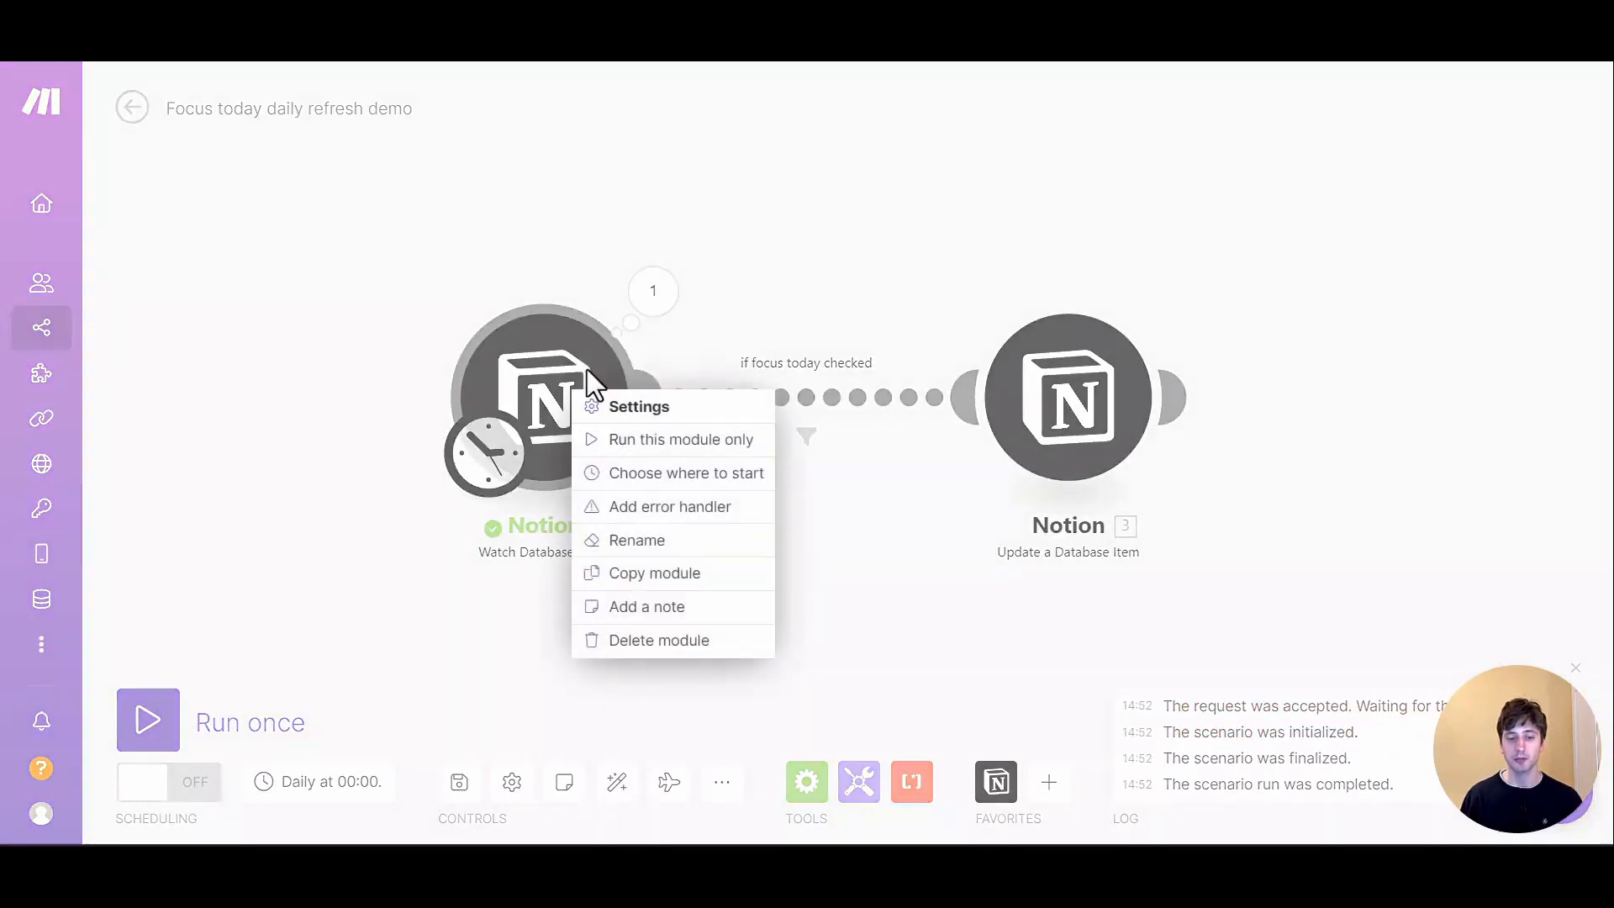
pyautogui.click(660, 473)
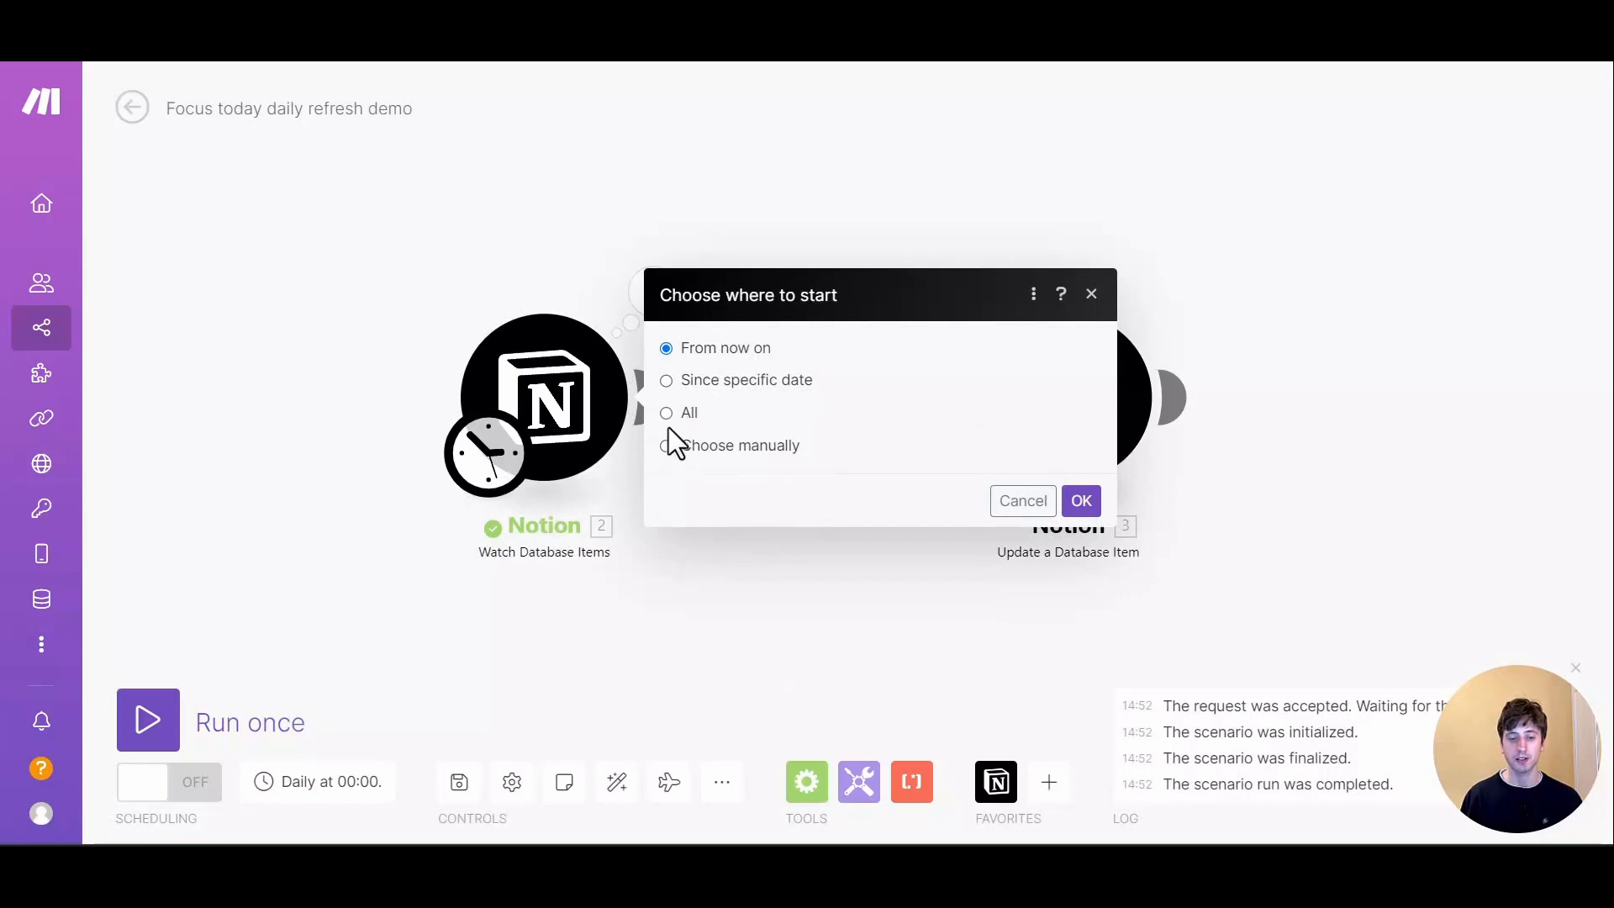
pyautogui.click(667, 415)
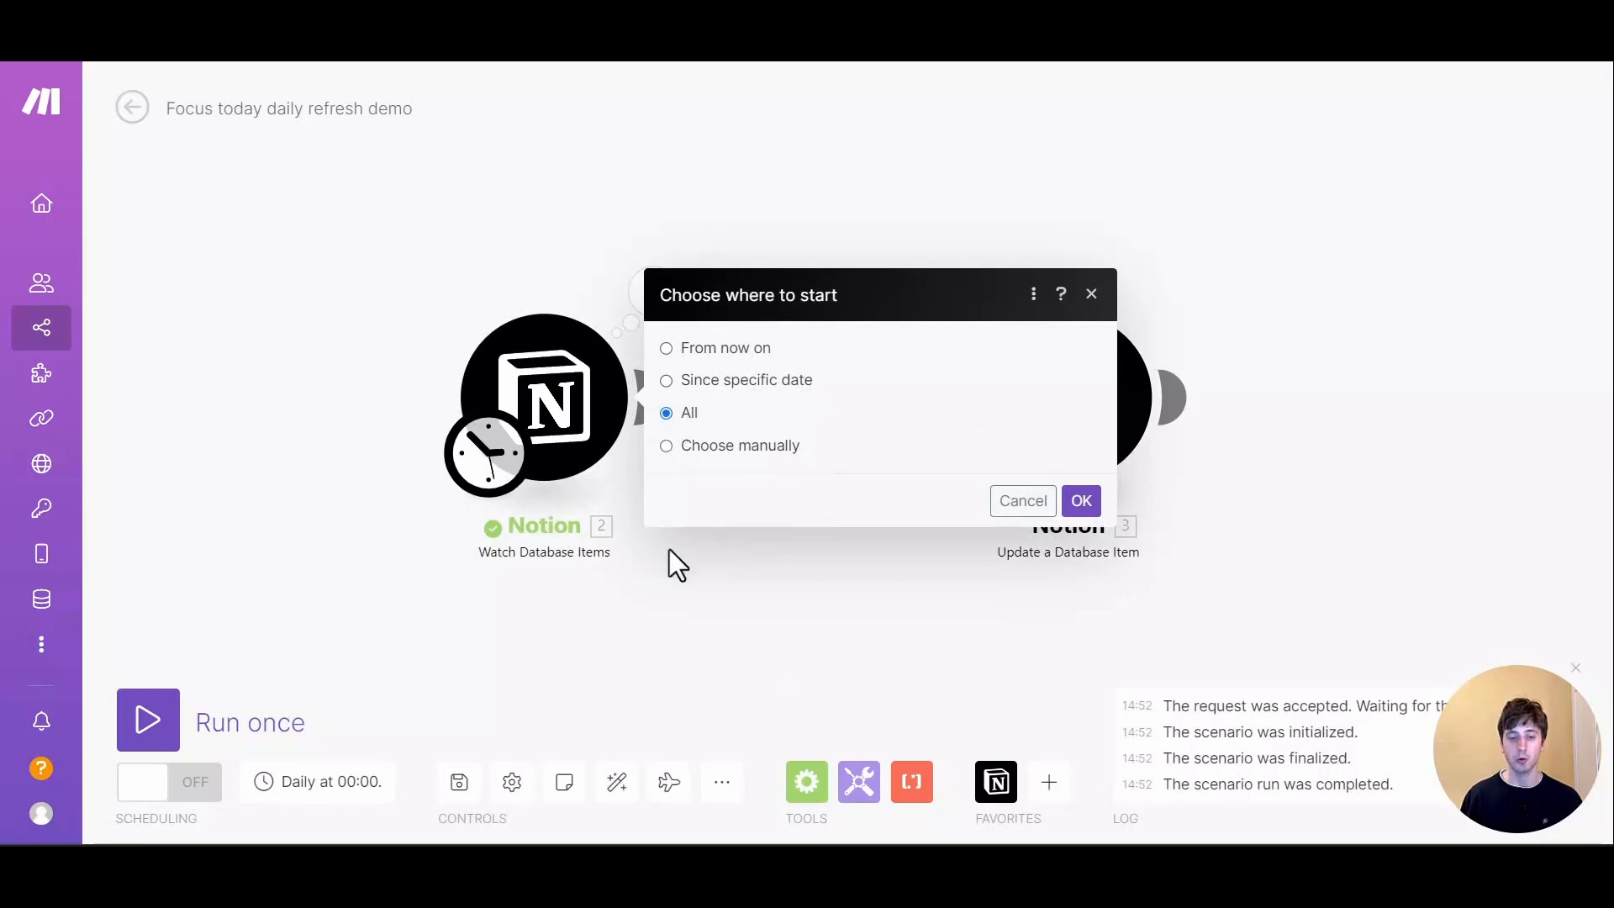
pyautogui.click(1073, 502)
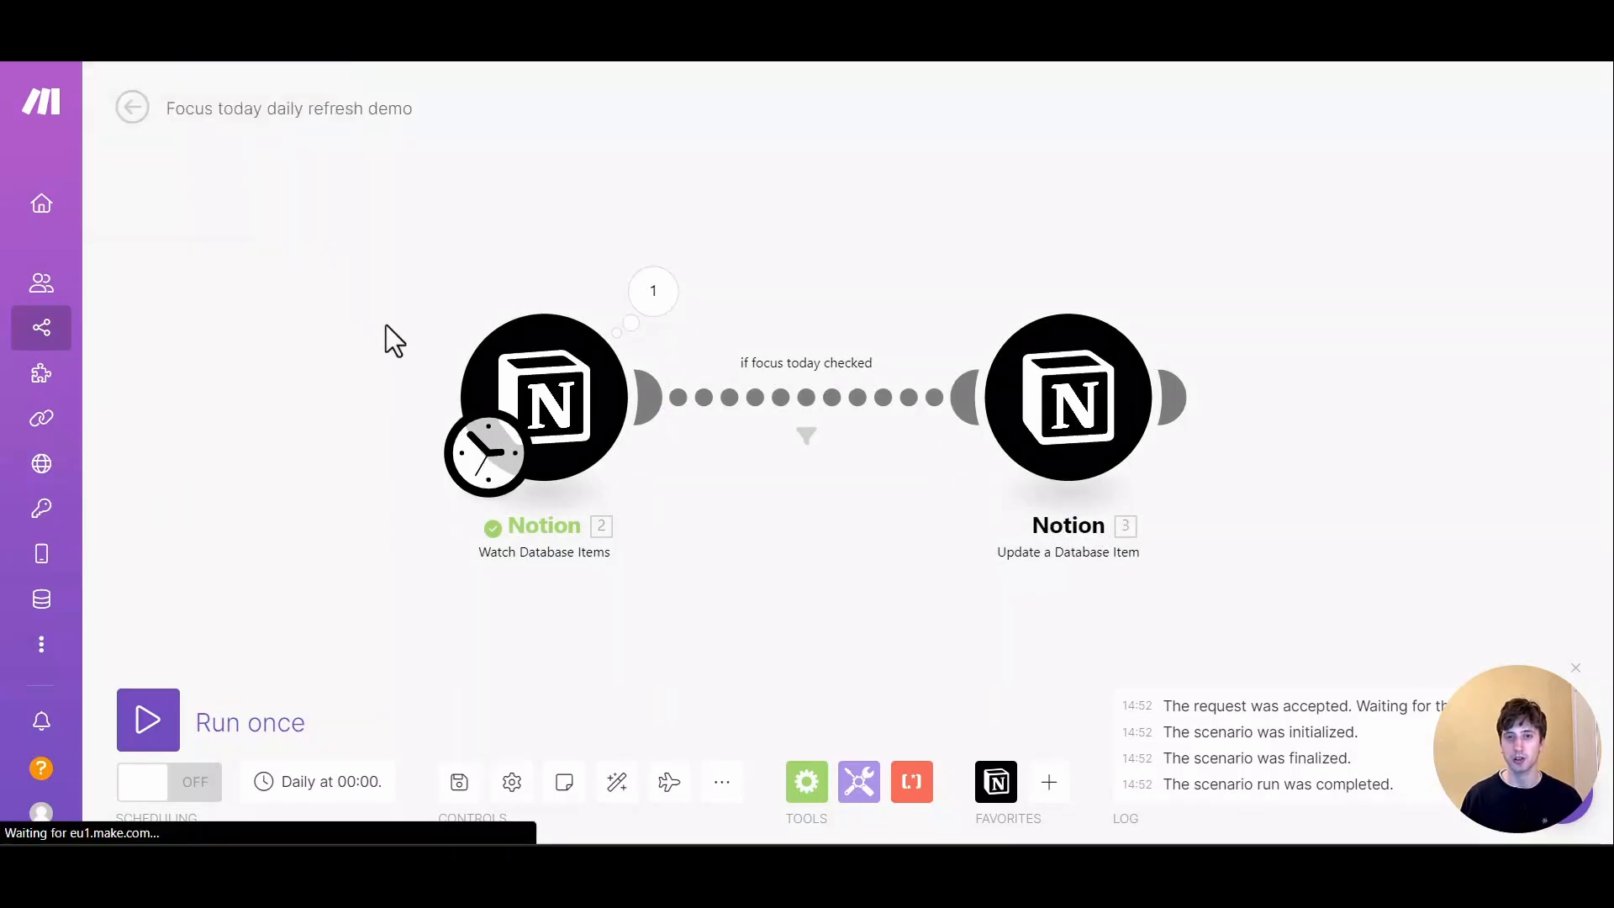
pyautogui.click(159, 724)
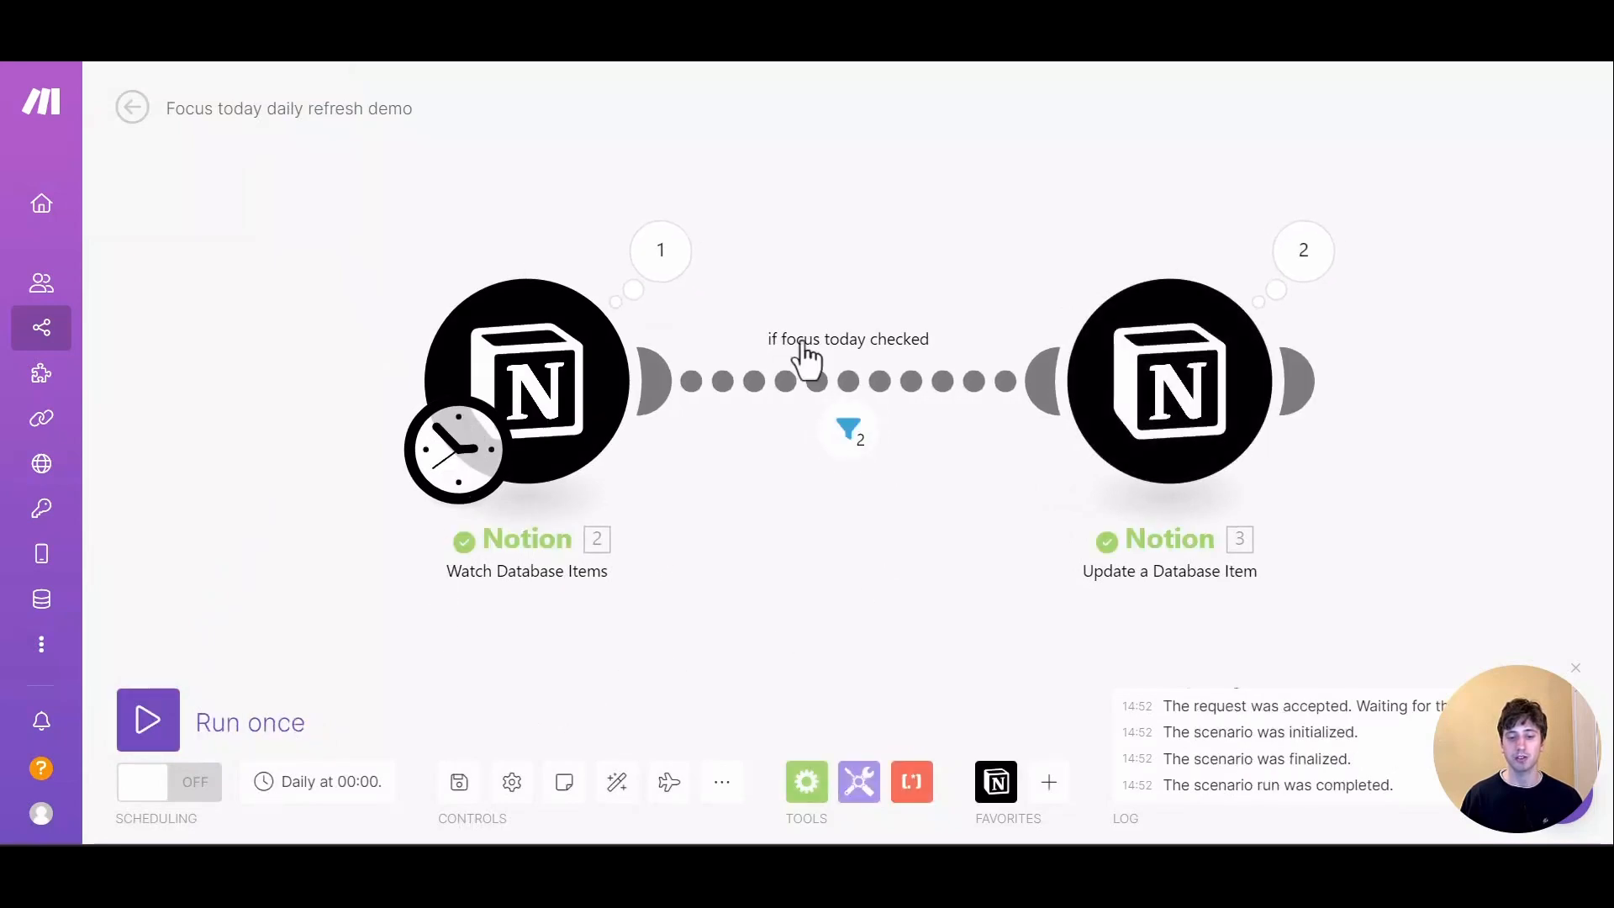
# Examine the output bundles of the Watch Database Items module and compare them with the All Projects view in Notion
pyautogui.click(863, 446)
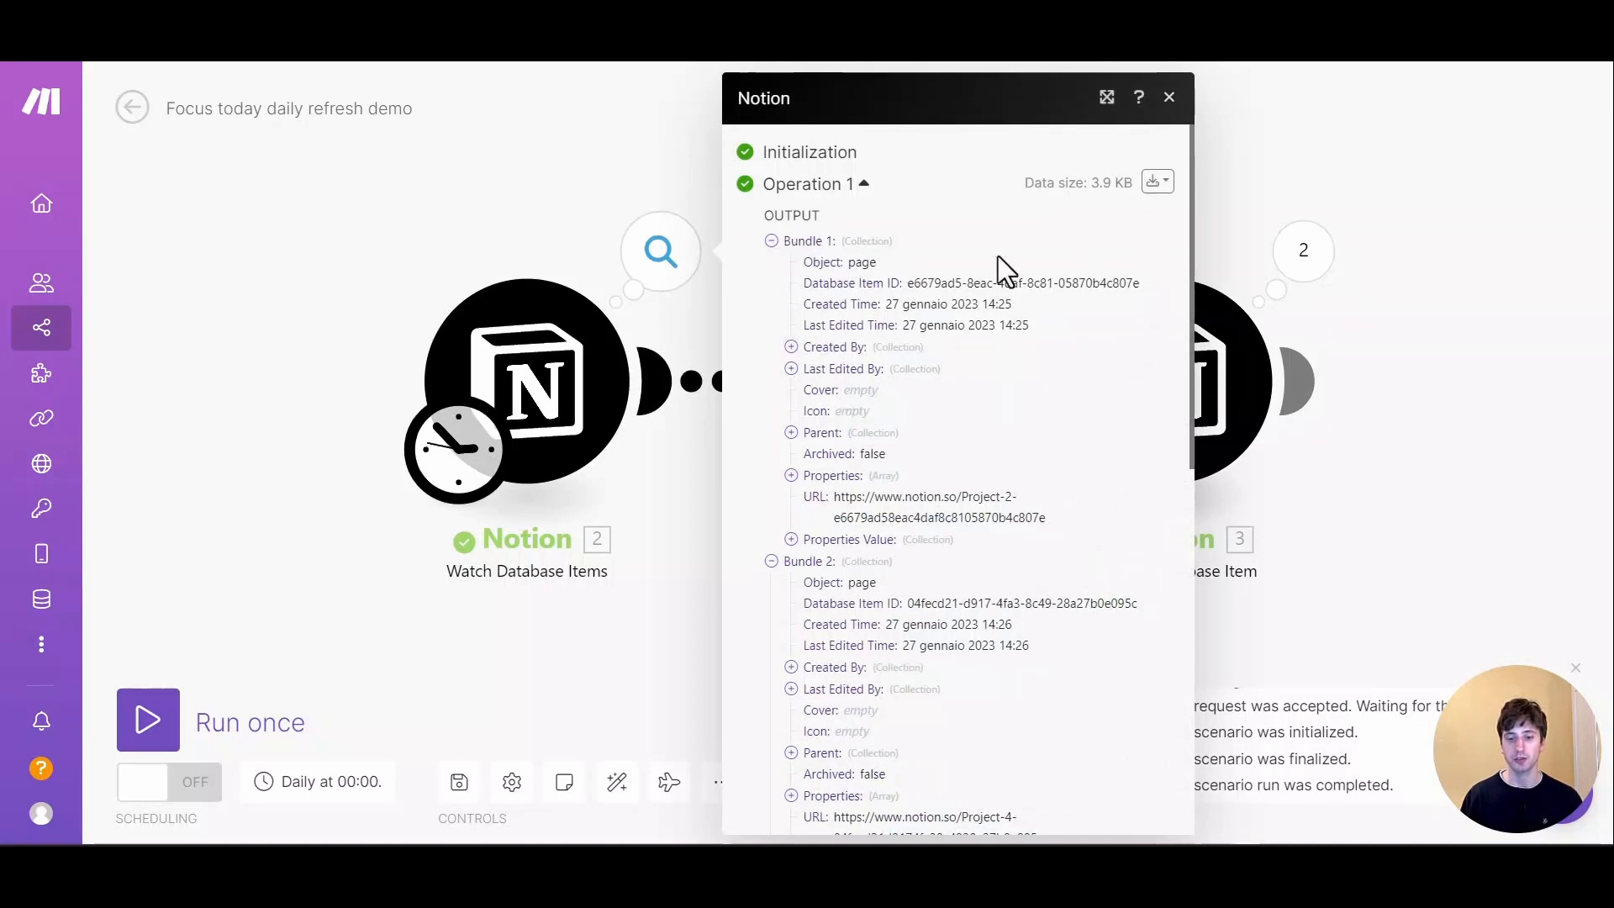
pyautogui.click(795, 244)
pyautogui.click(785, 265)
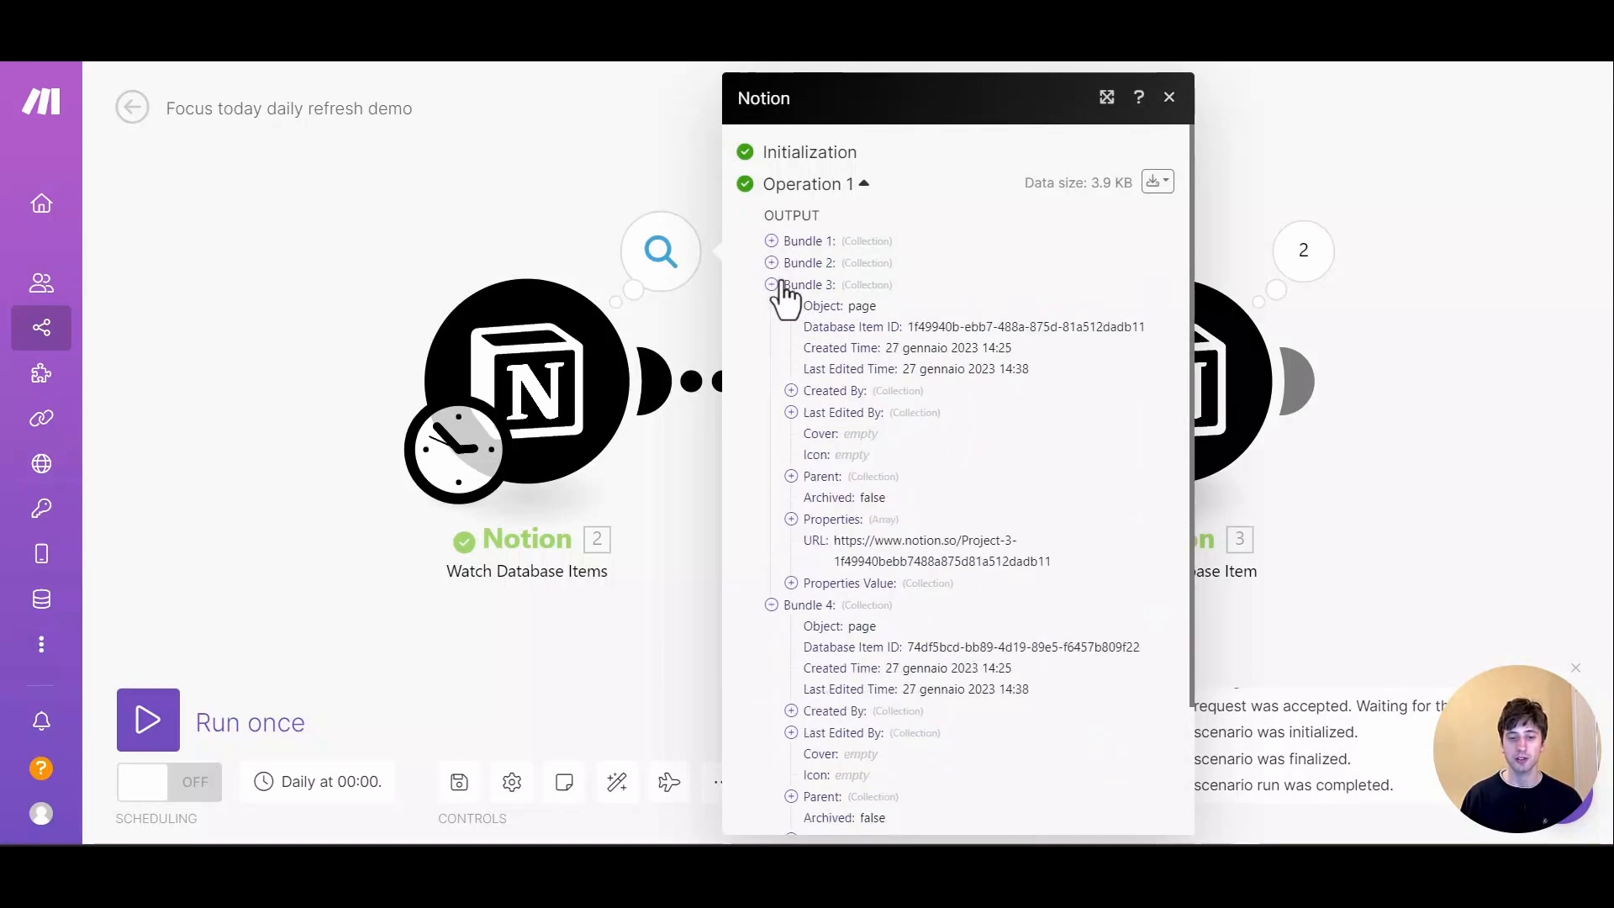
pyautogui.click(791, 288)
pyautogui.click(812, 324)
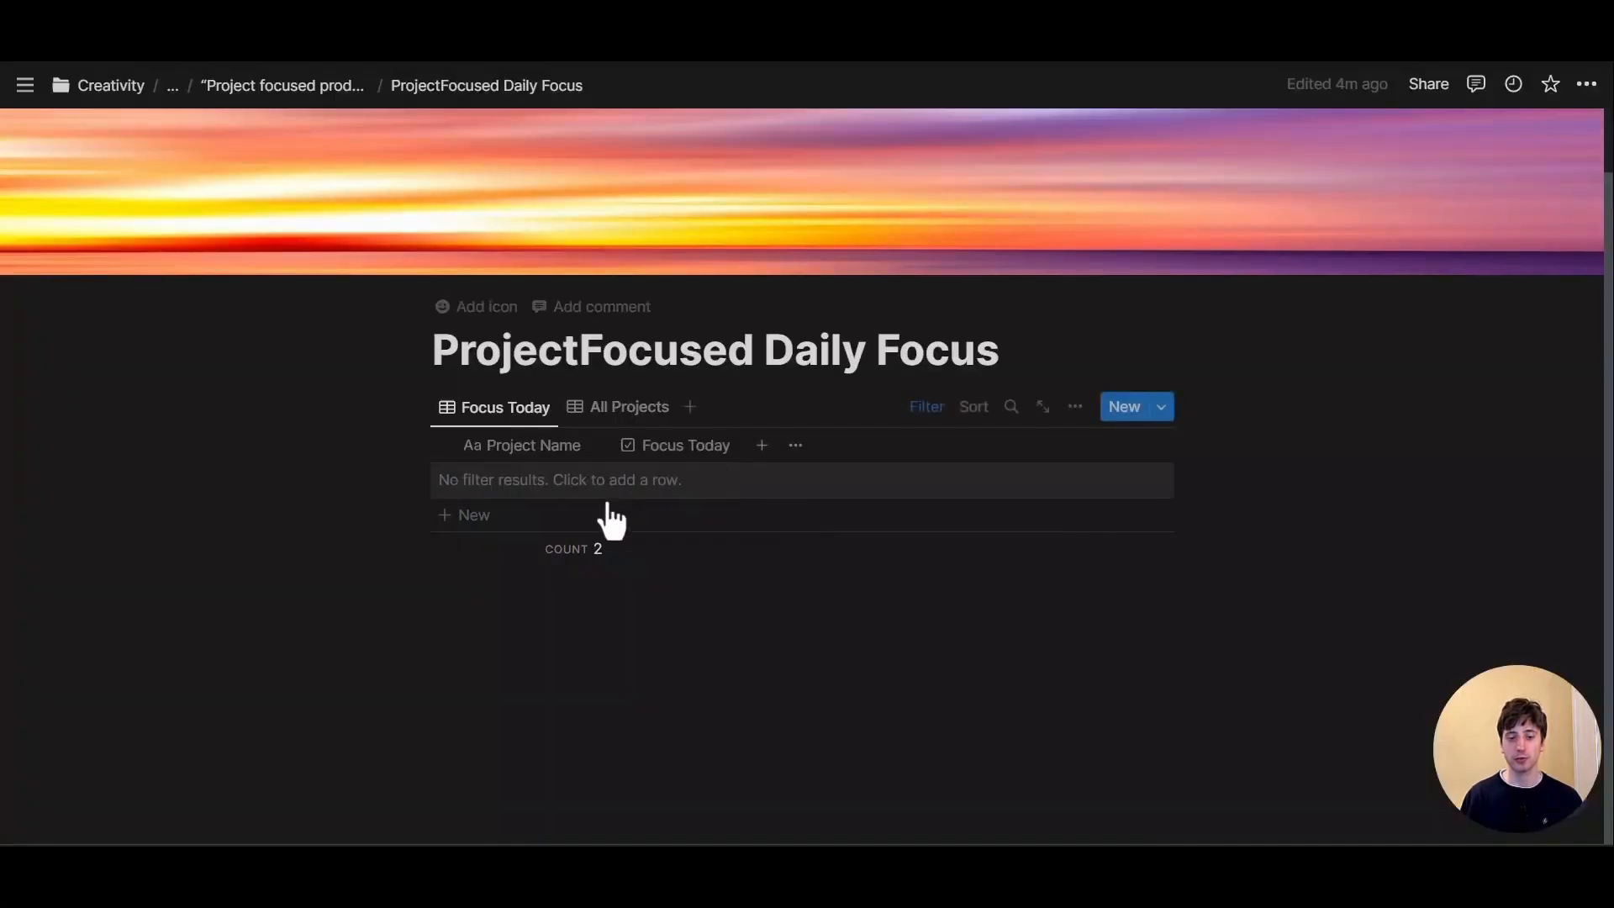
pyautogui.click(629, 407)
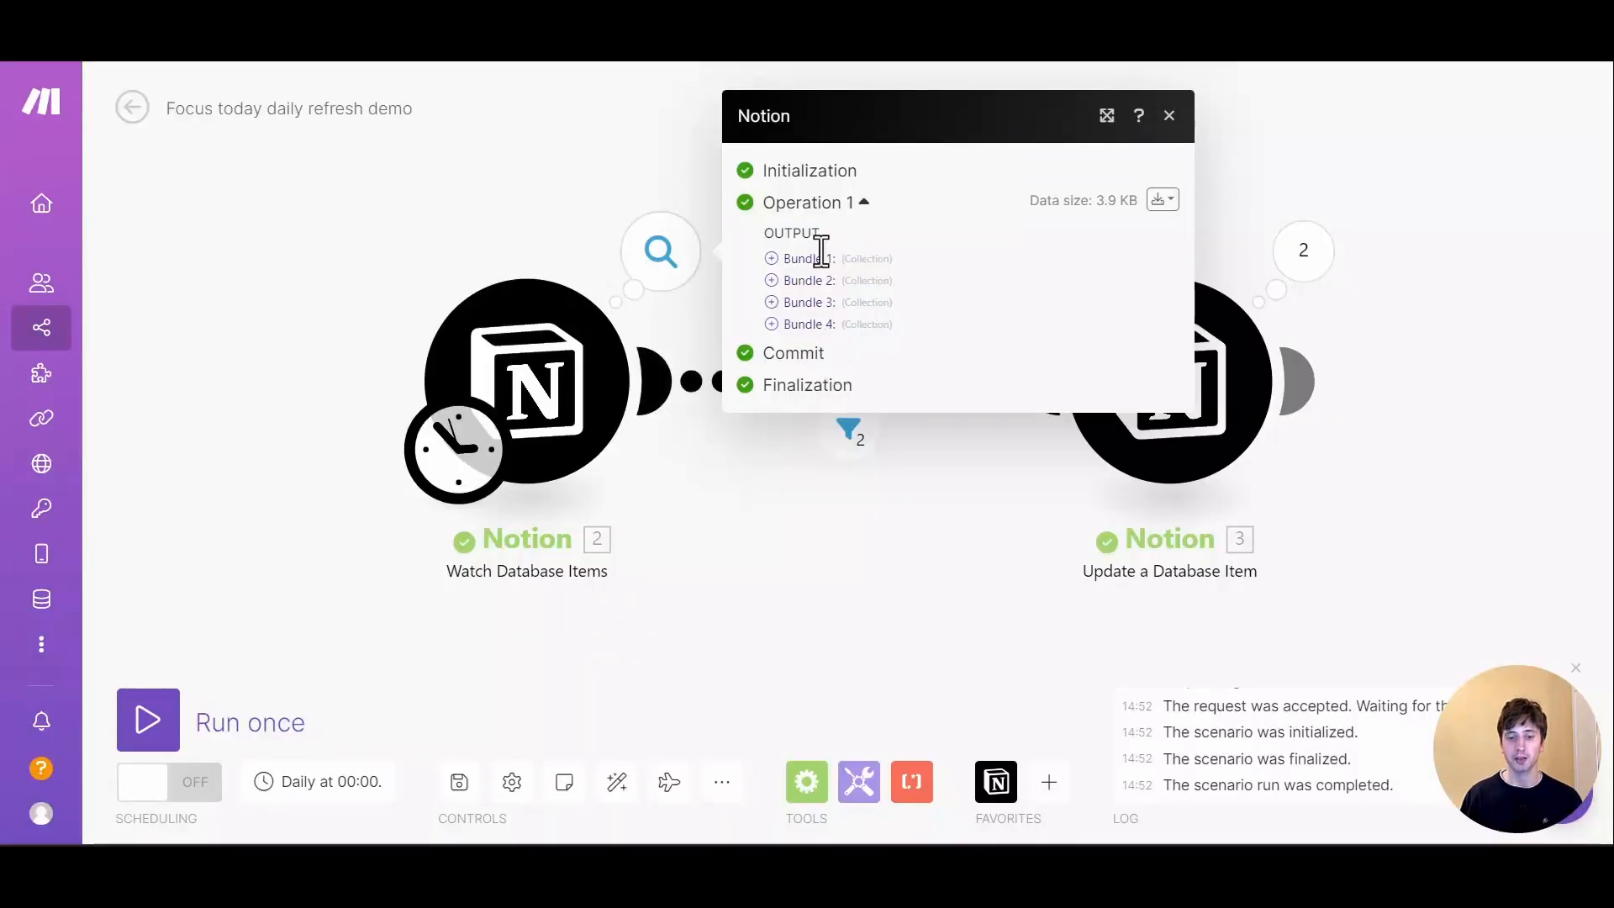
# Close the module output in Make and inspect how the "if focus today checked" filter evaluated each bundle
pyautogui.click(1167, 118)
pyautogui.click(850, 431)
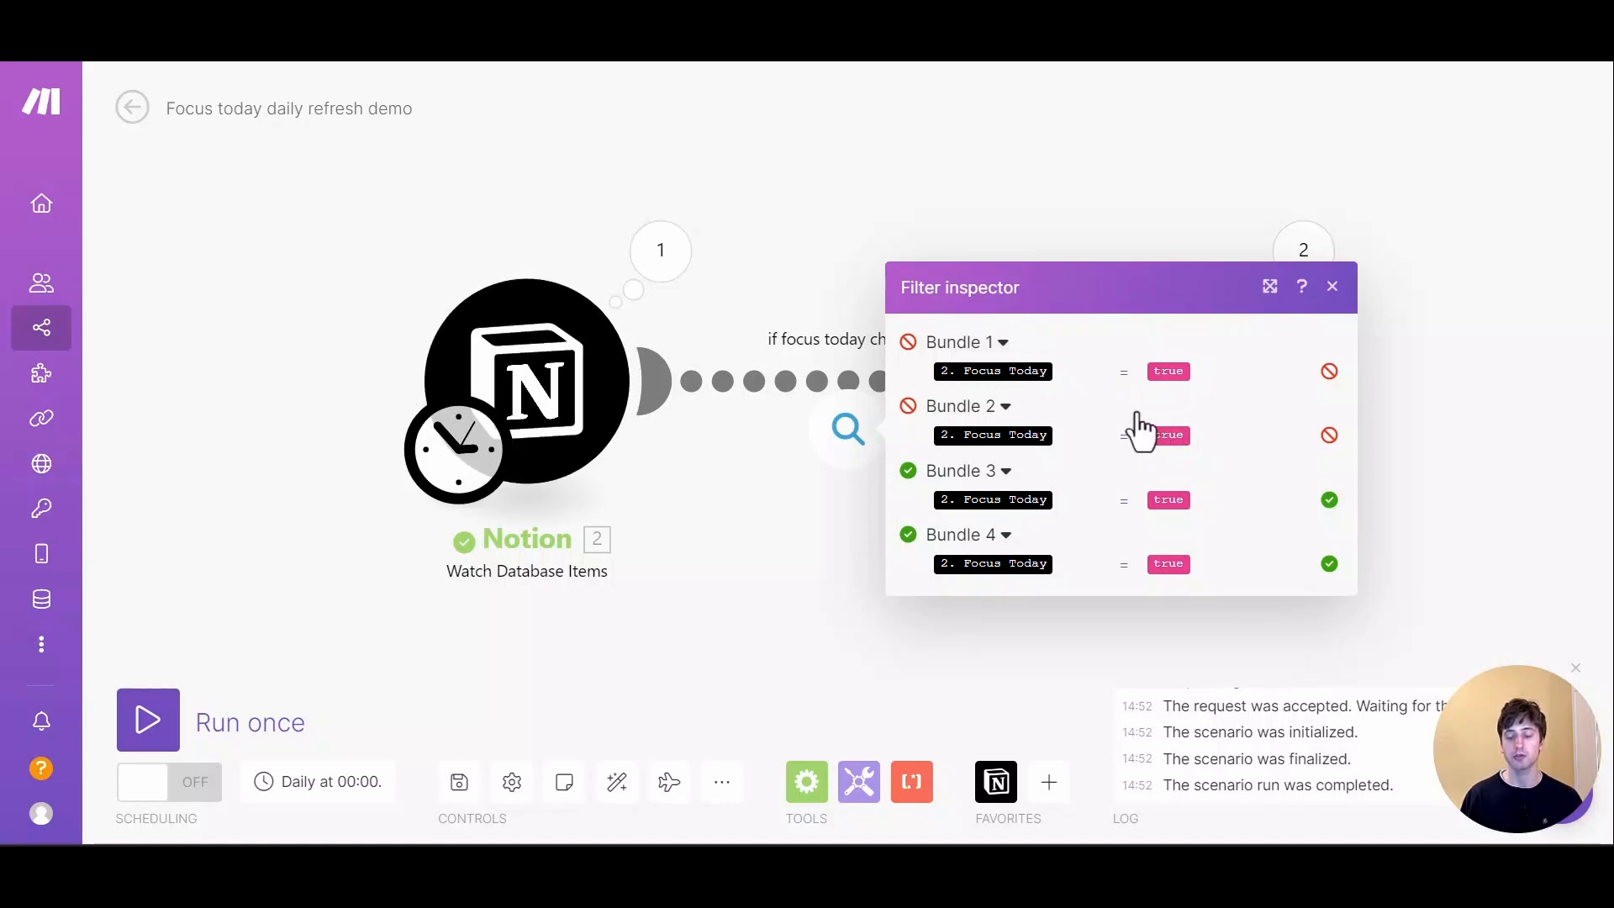
pyautogui.click(1333, 286)
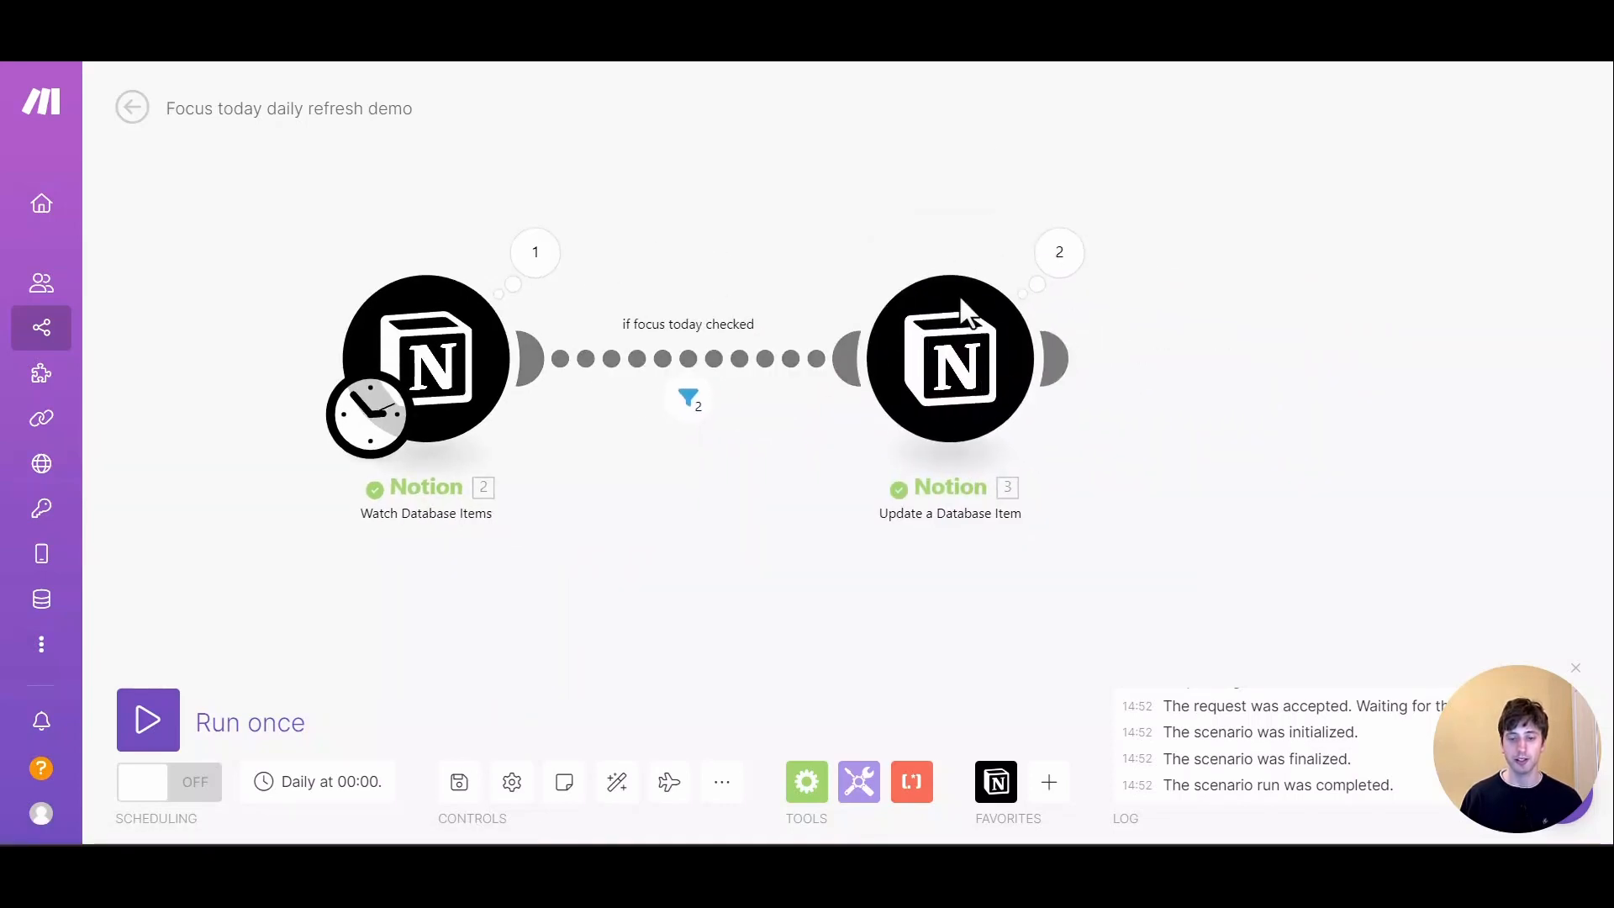
# Examine the Focus Today property value in the Operation 1 output of the Update a Database Item module
pyautogui.click(1061, 265)
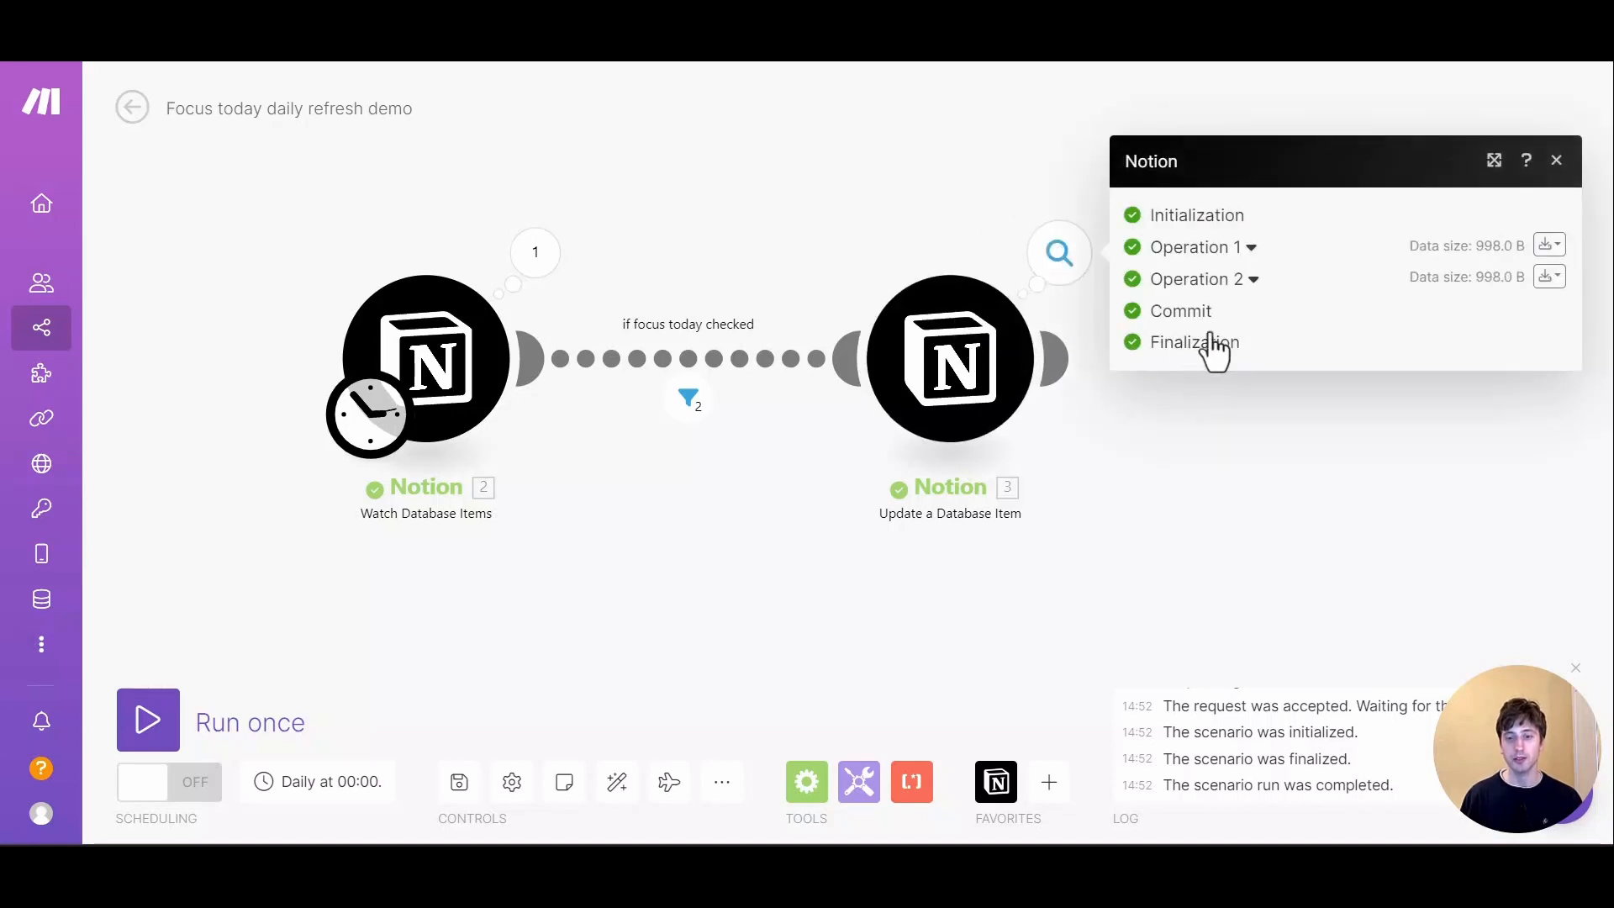
pyautogui.click(1243, 259)
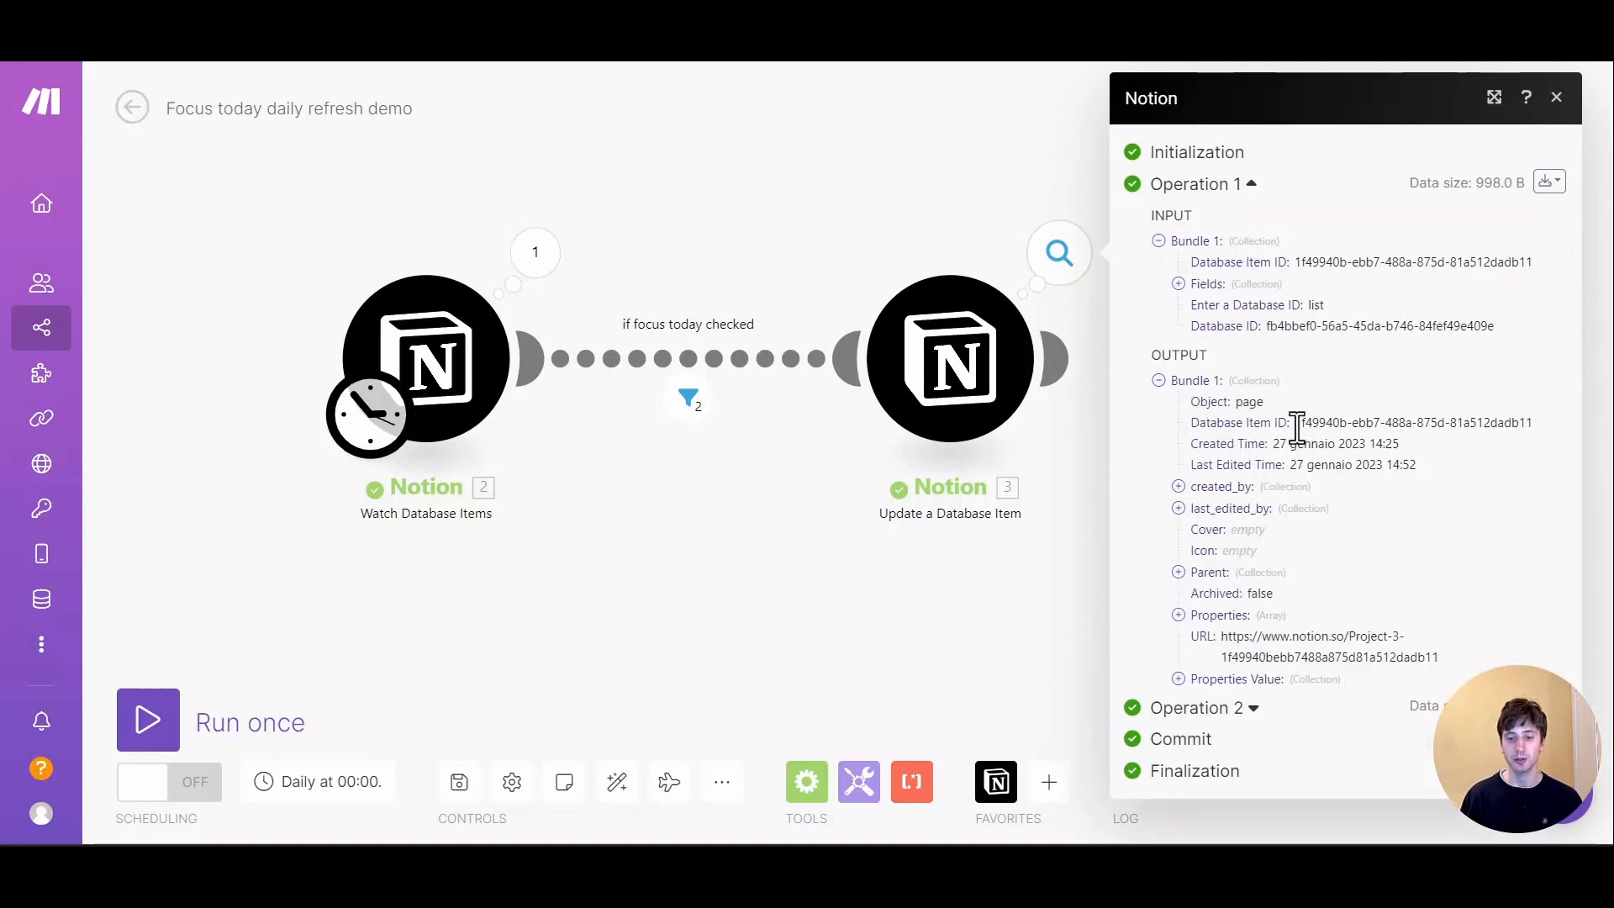
pyautogui.click(1210, 679)
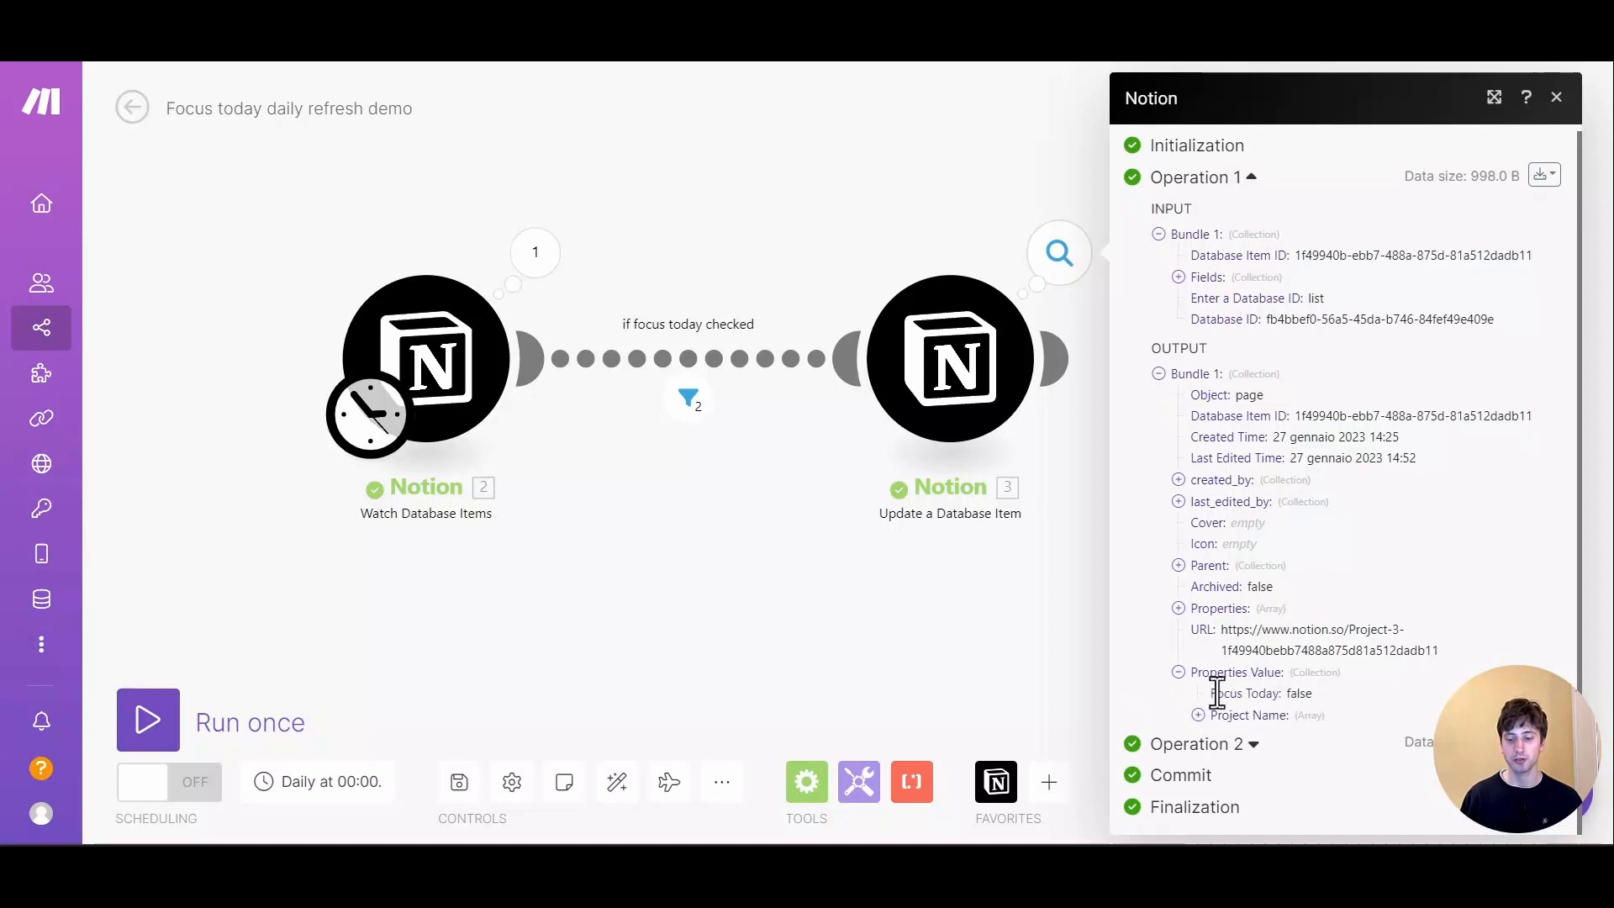
pyautogui.moveTo(1216, 695); pyautogui.dragTo(1317, 698)
pyautogui.click(1323, 697)
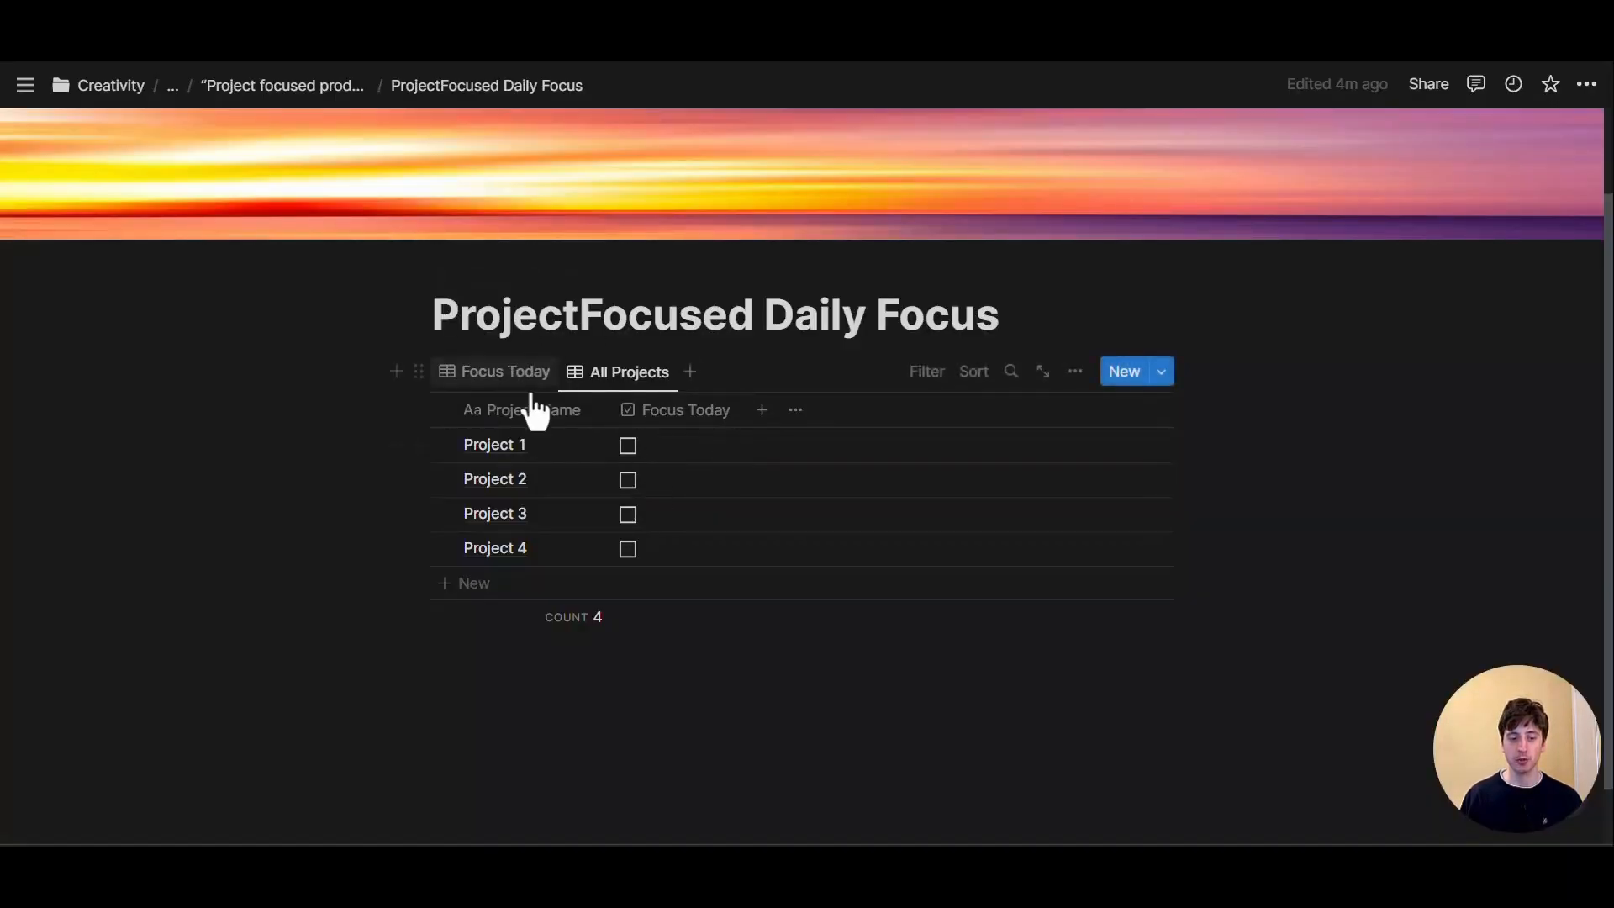
# Check the Focus Today and All Projects views in Notion, and close the update module's output in Make
pyautogui.click(539, 407)
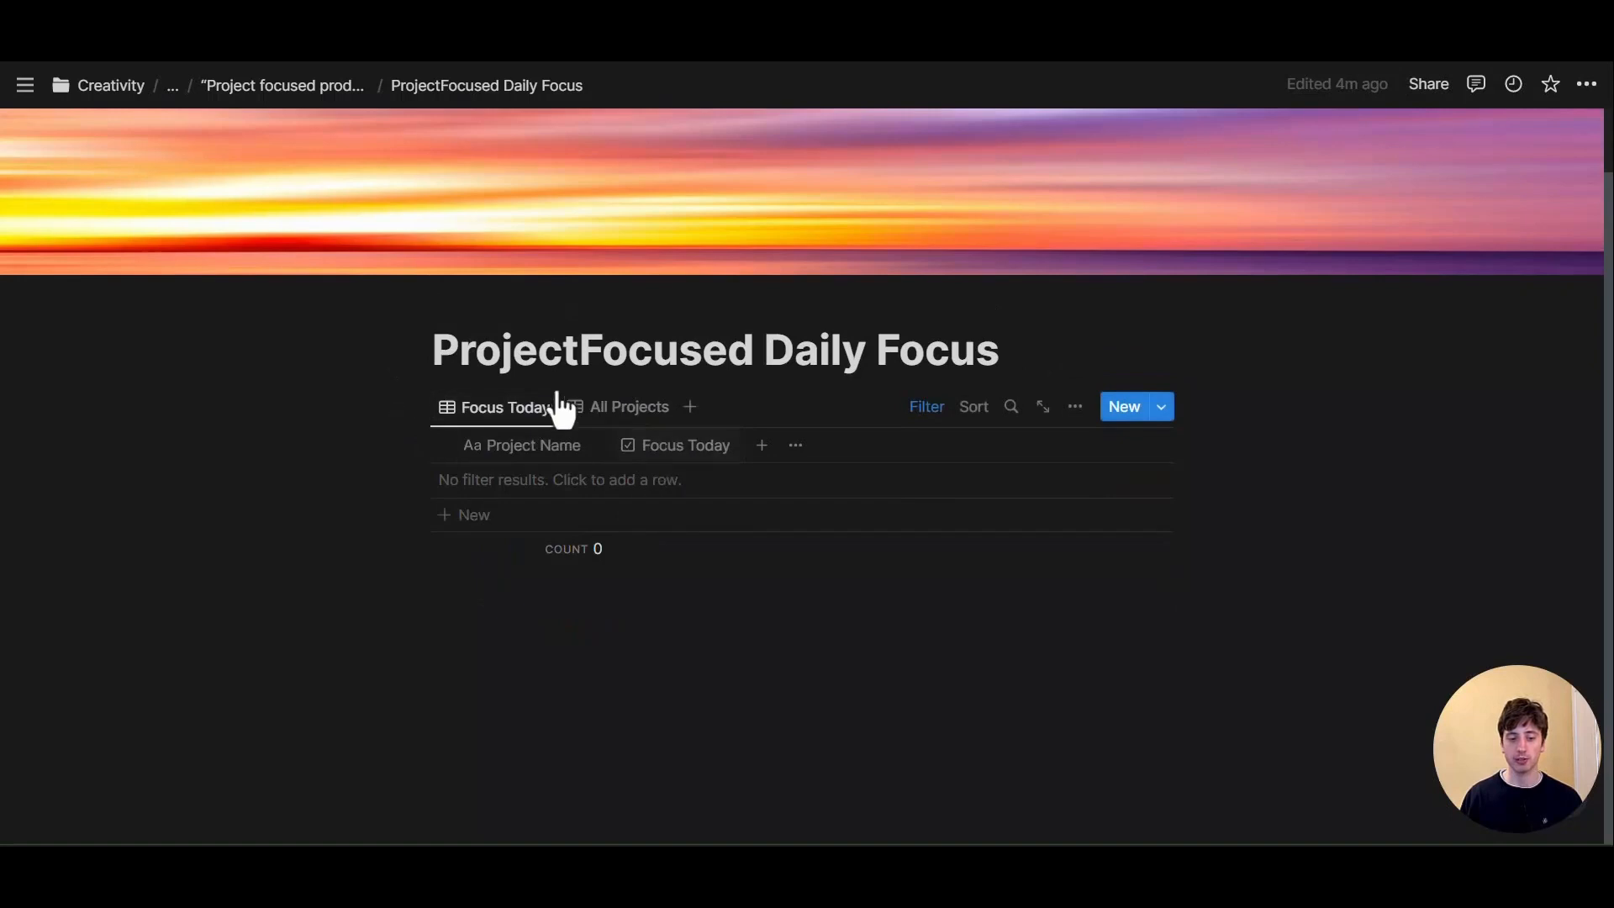
pyautogui.click(622, 407)
pyautogui.scroll(-1, 714, 457)
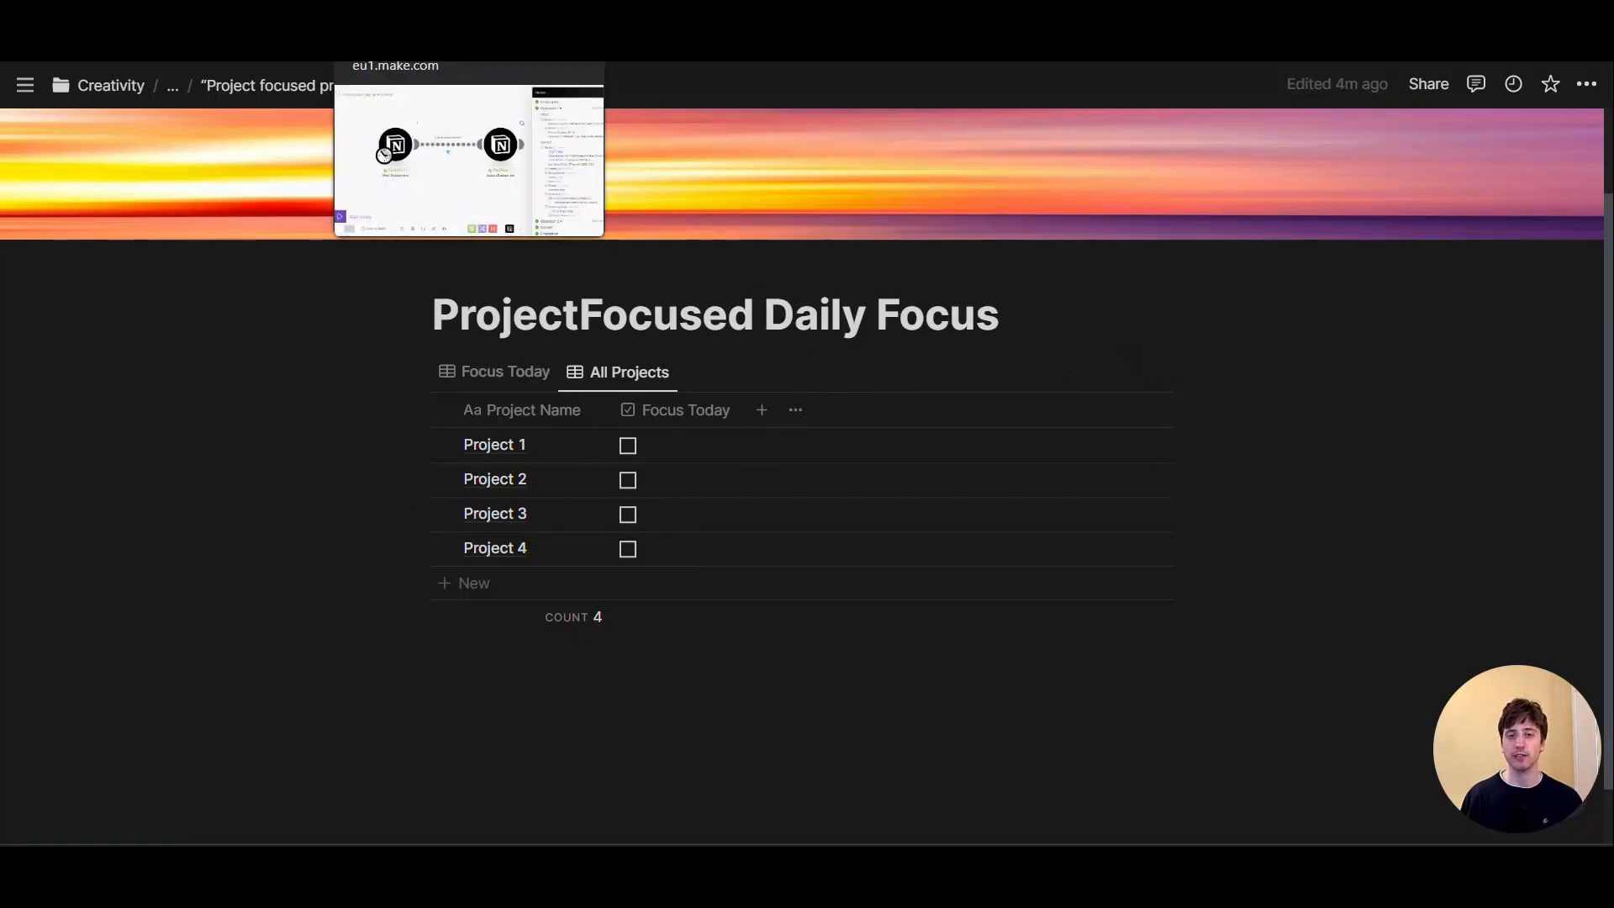
pyautogui.click(404, 18)
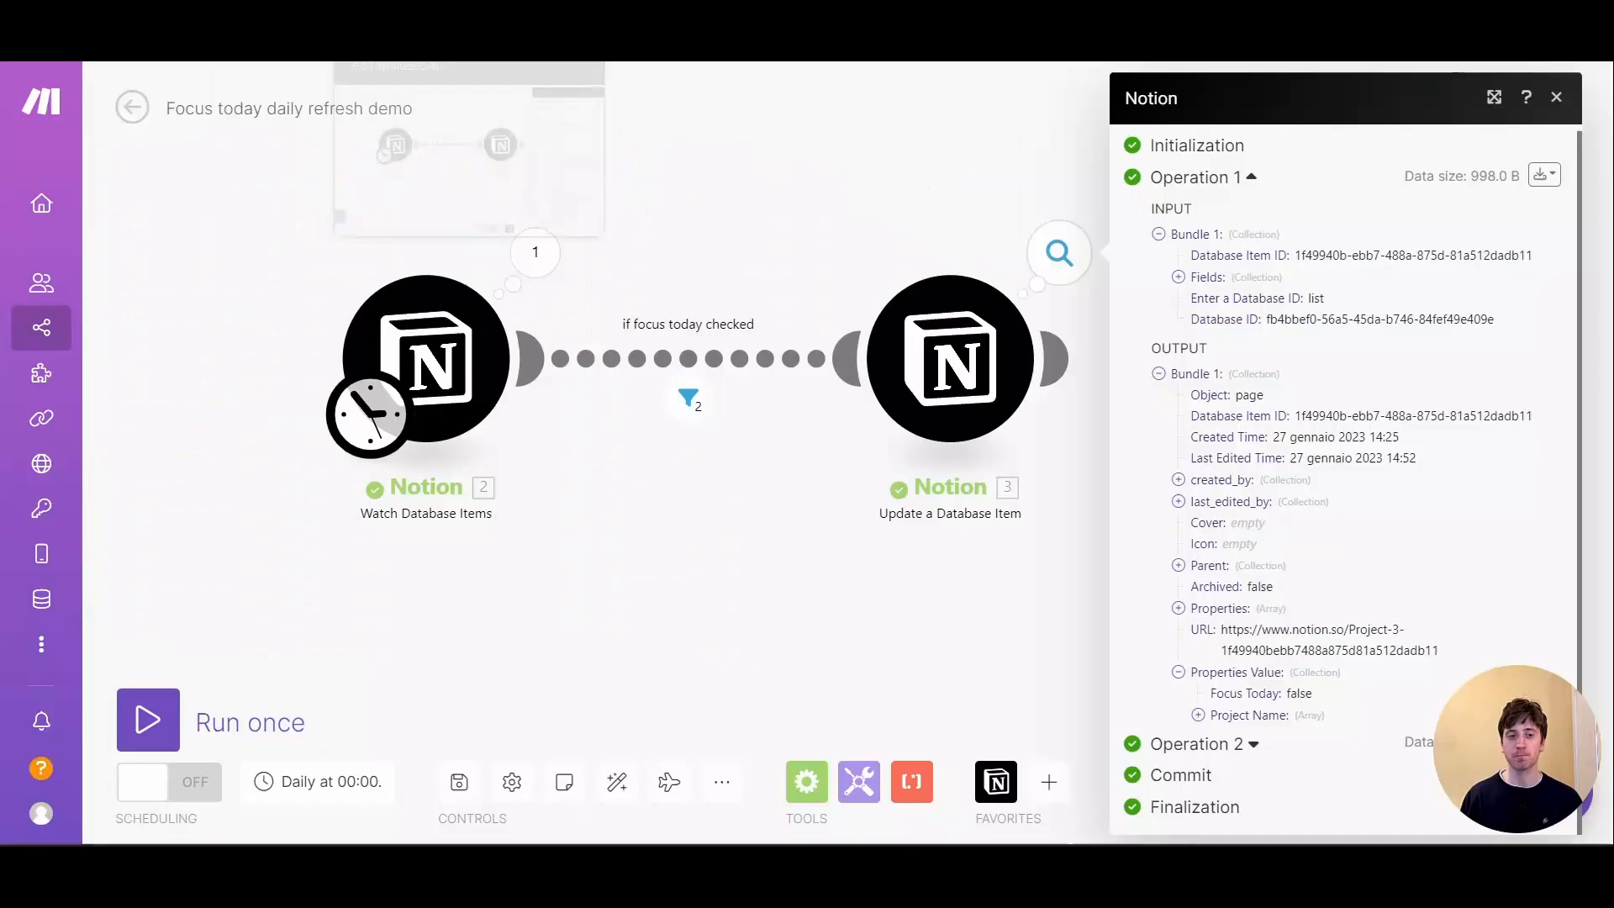
pyautogui.click(1557, 97)
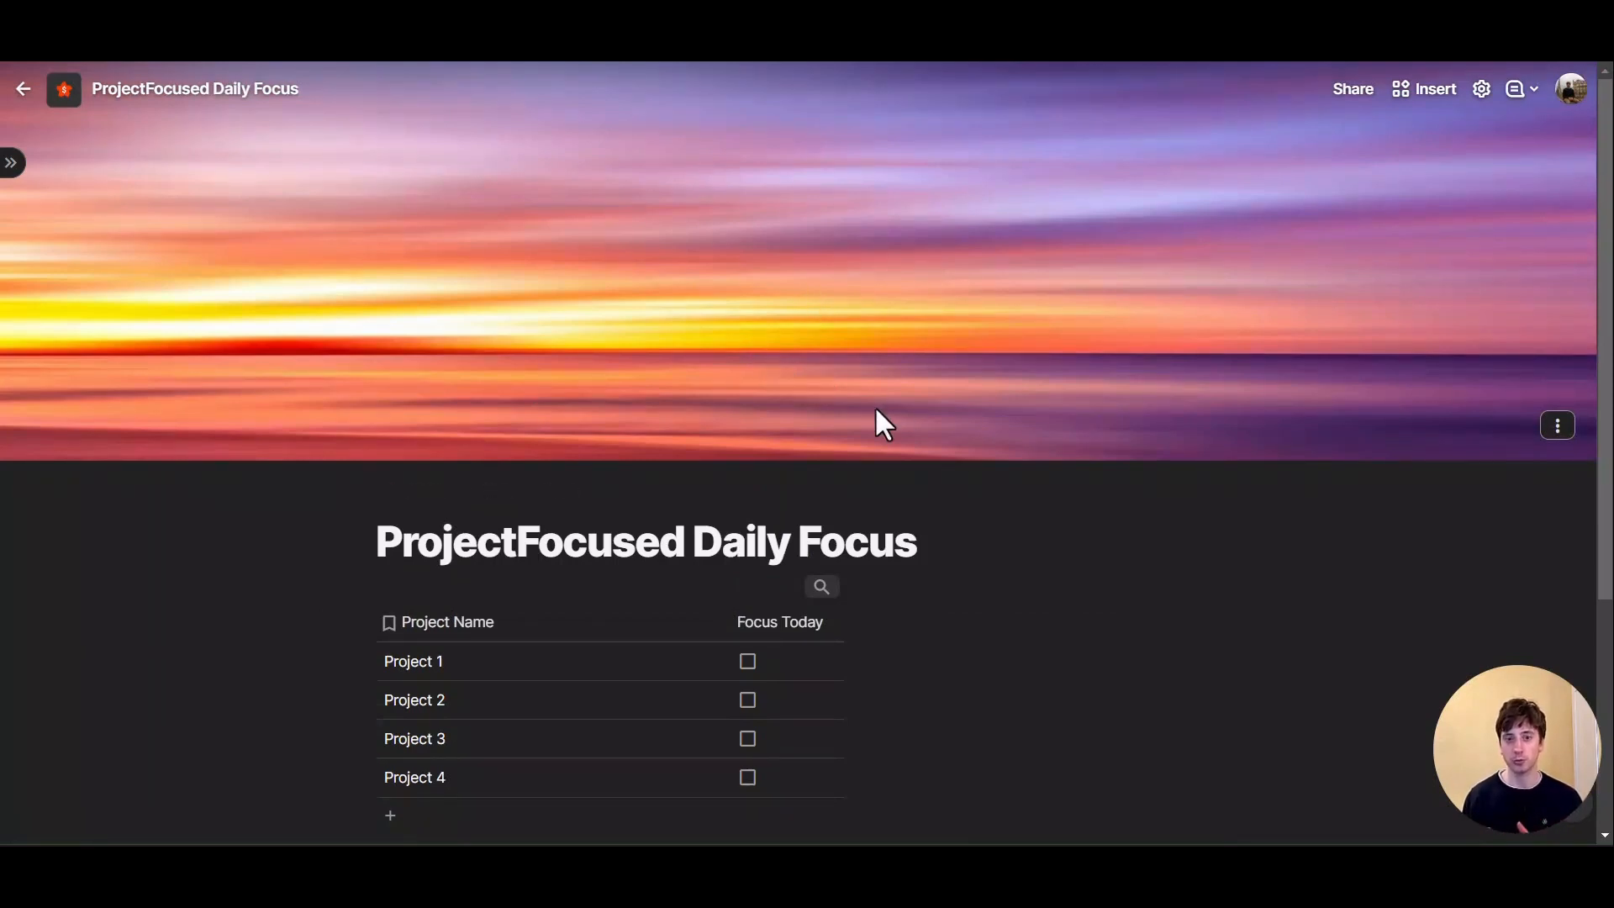
# In the Coda version of the ProjectFocused Daily Focus page, mark Project 1 and Project 3 as Focus Today
pyautogui.scroll(-3, 877, 410)
pyautogui.scroll(-2, 940, 444)
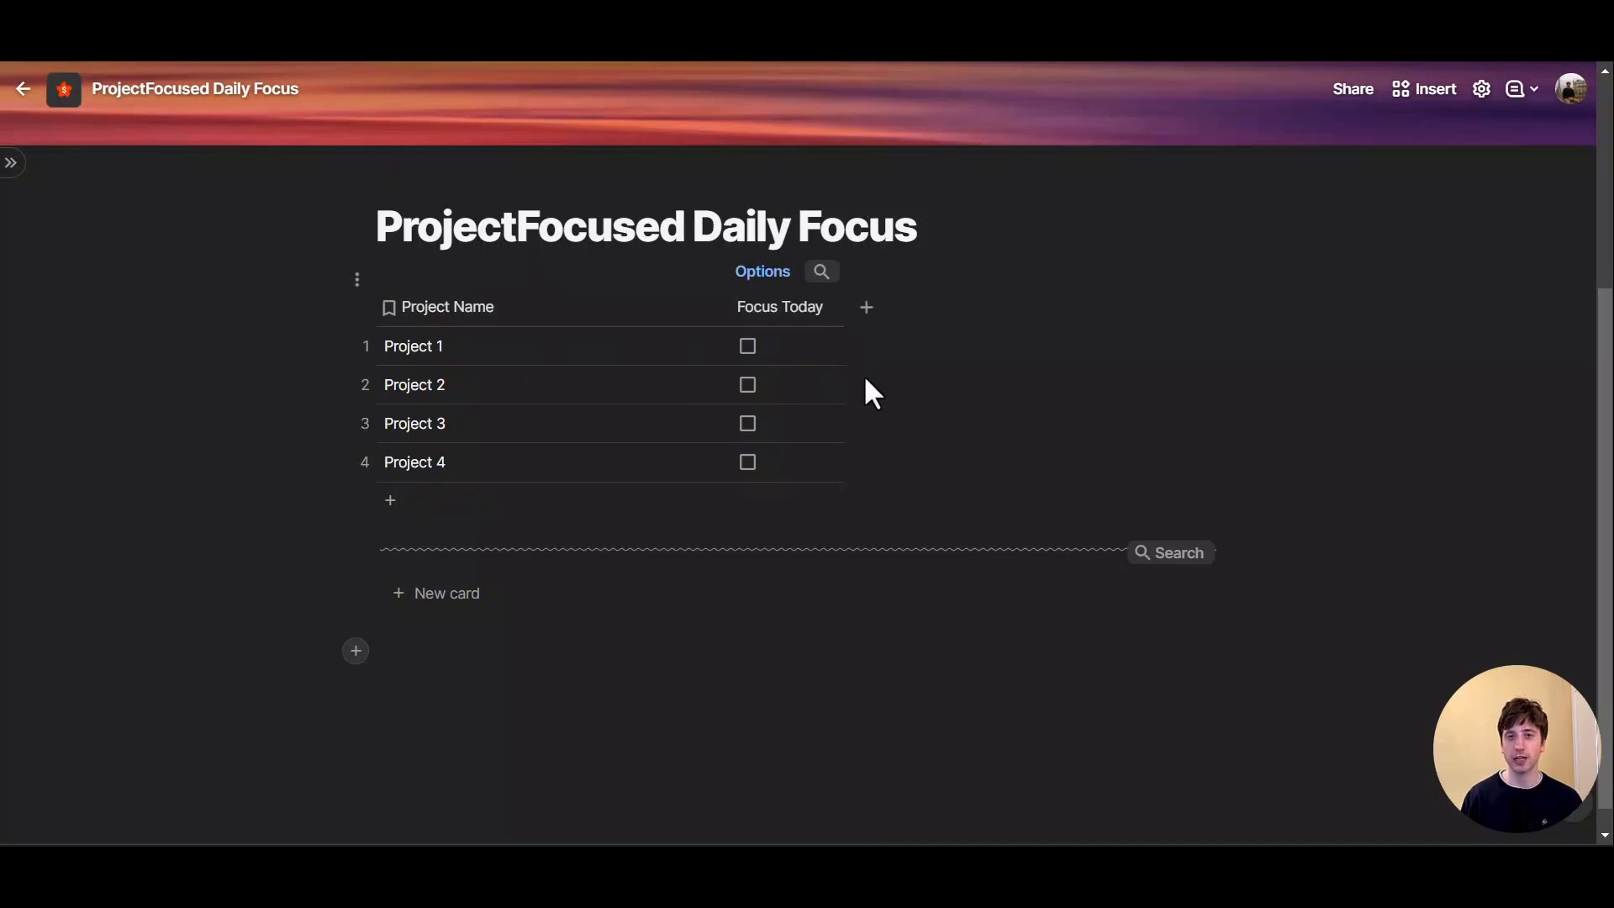
pyautogui.click(777, 363)
pyautogui.click(748, 346)
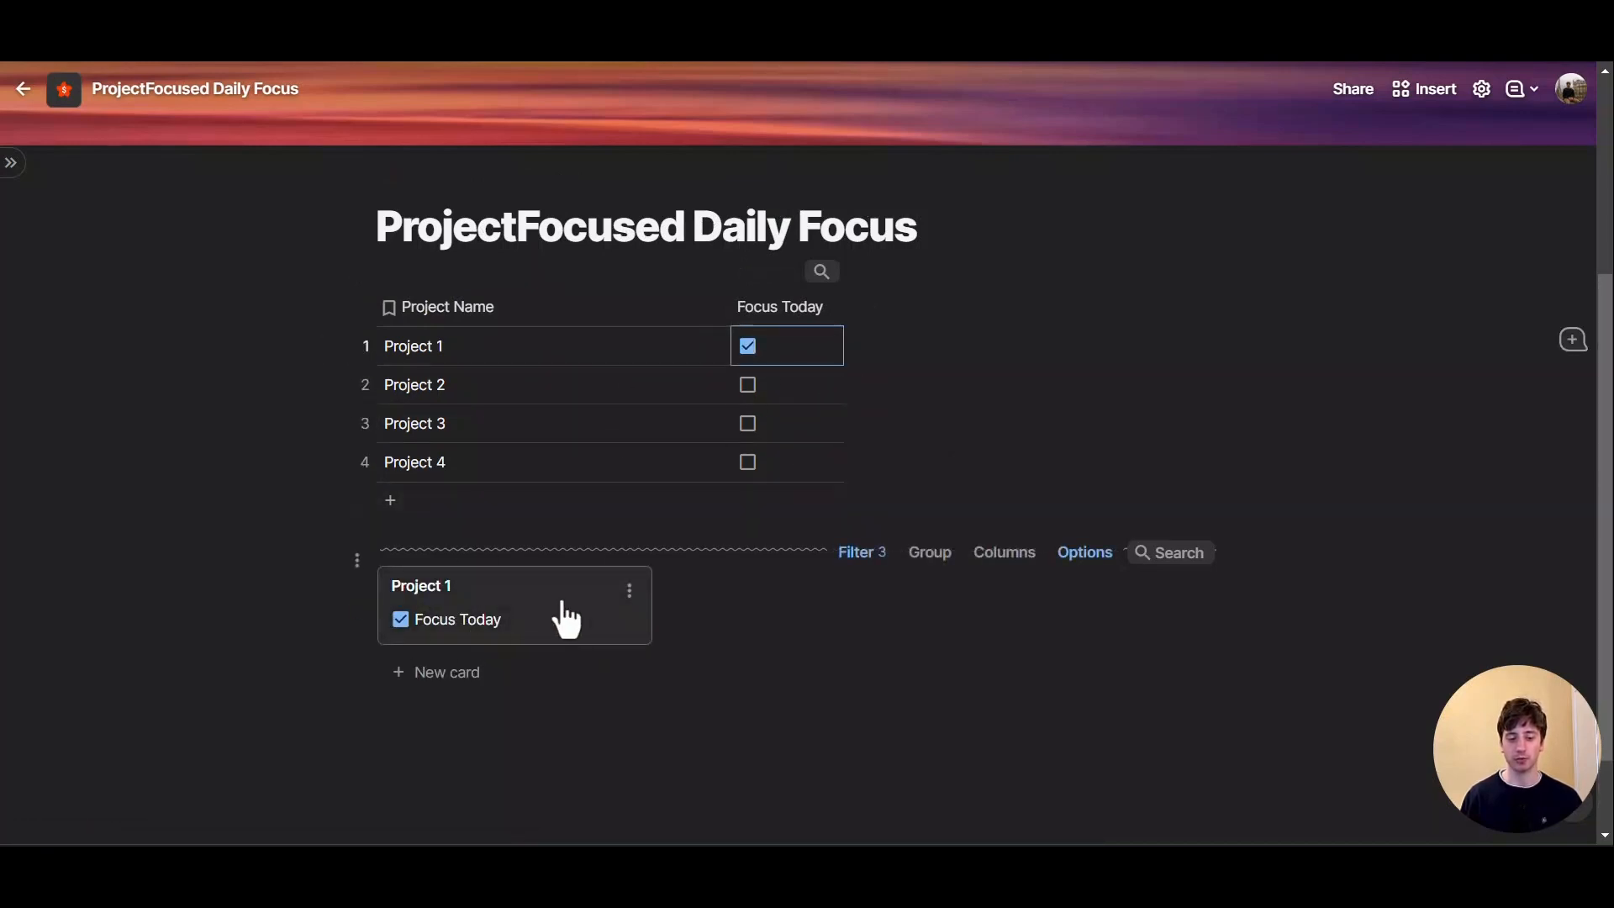
pyautogui.click(747, 346)
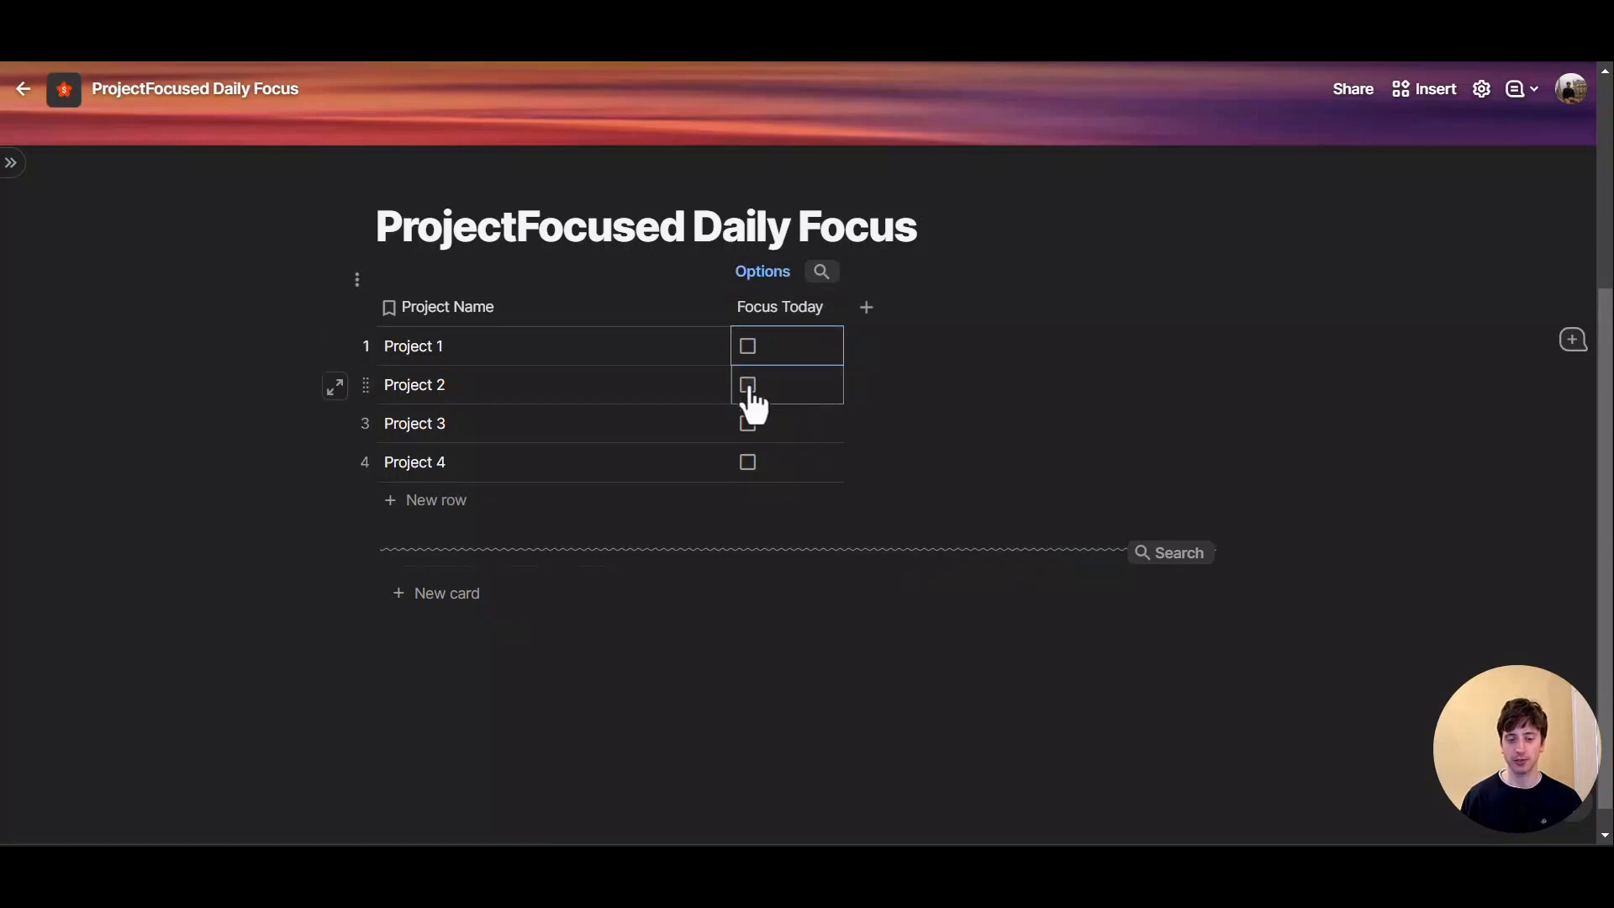
pyautogui.click(747, 347)
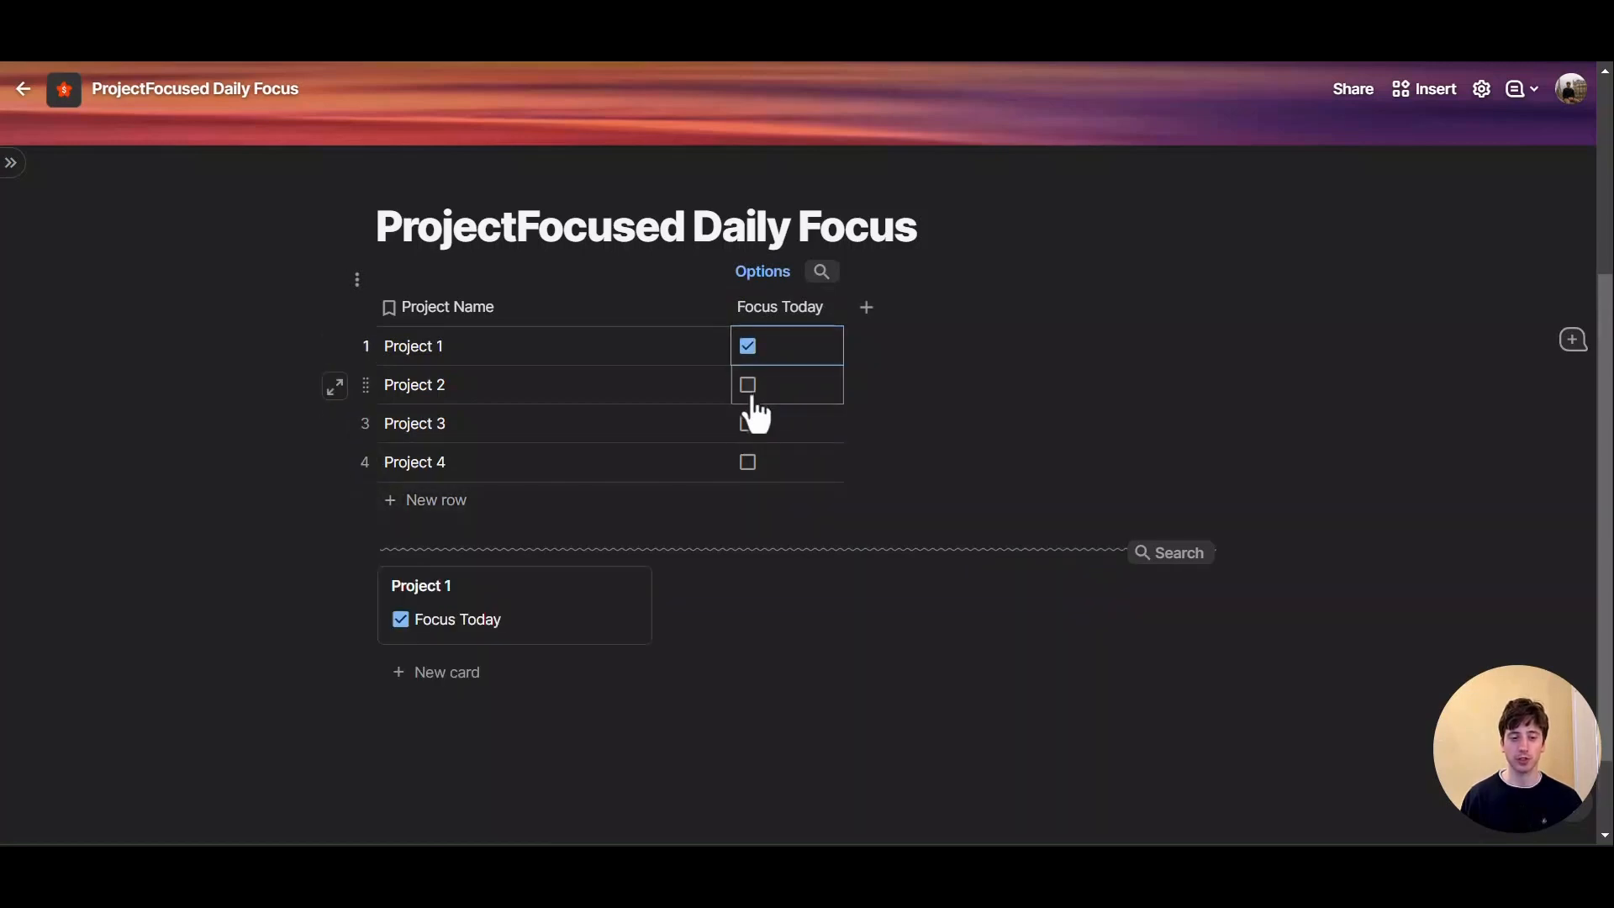
pyautogui.click(747, 423)
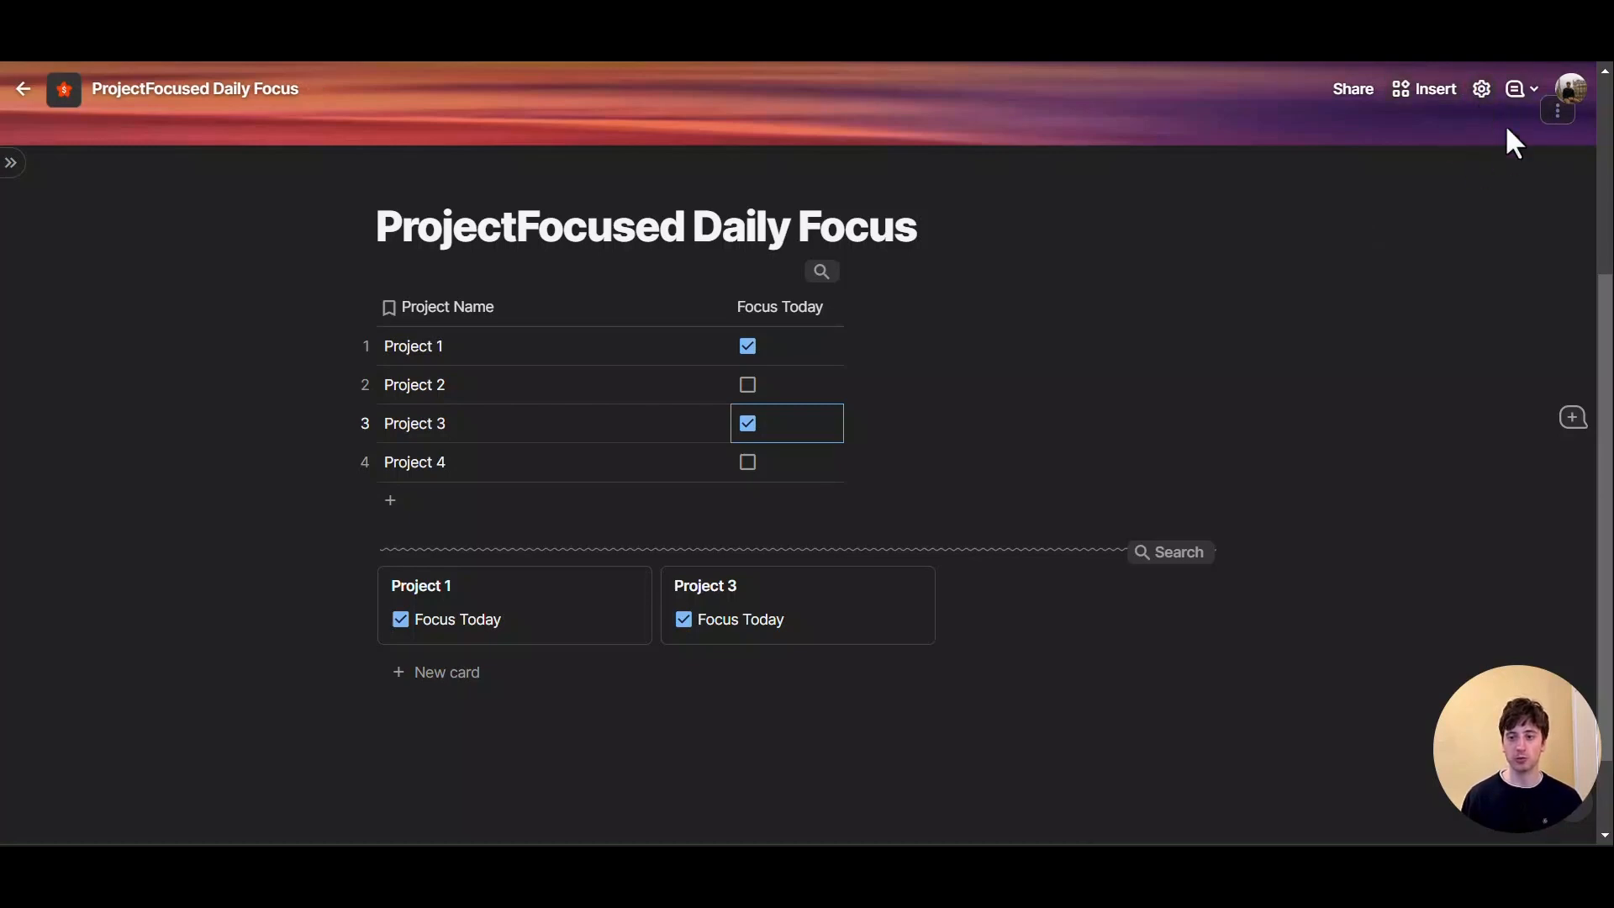
# Check the doc's monthly limits for time-based and event-based automations, and add a new automation rule
pyautogui.click(1481, 88)
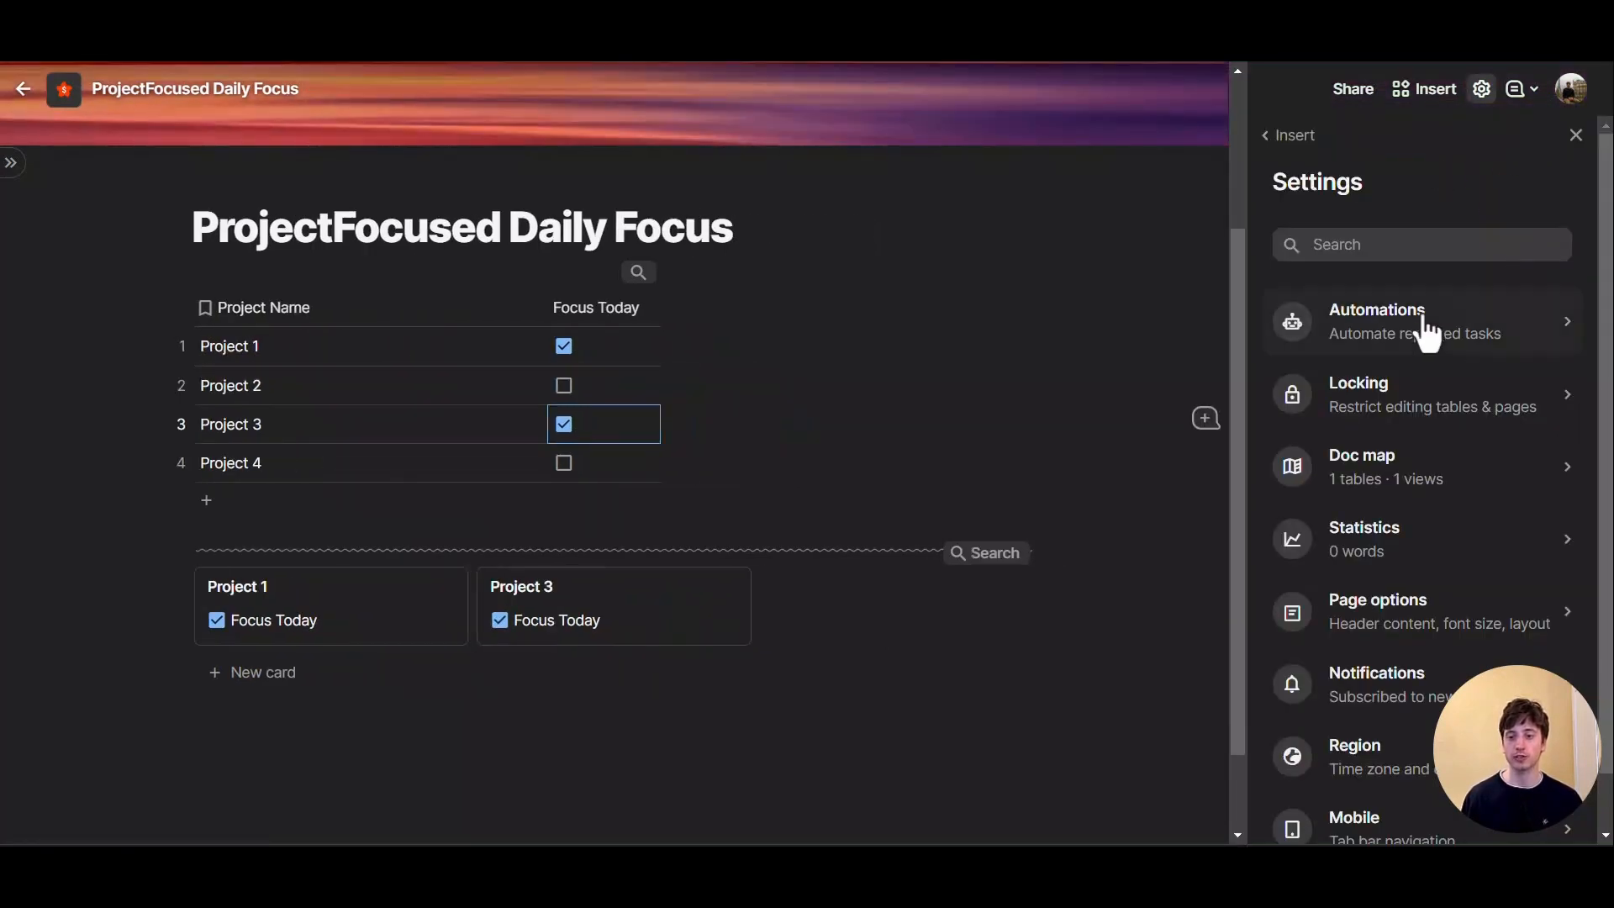
pyautogui.click(1424, 325)
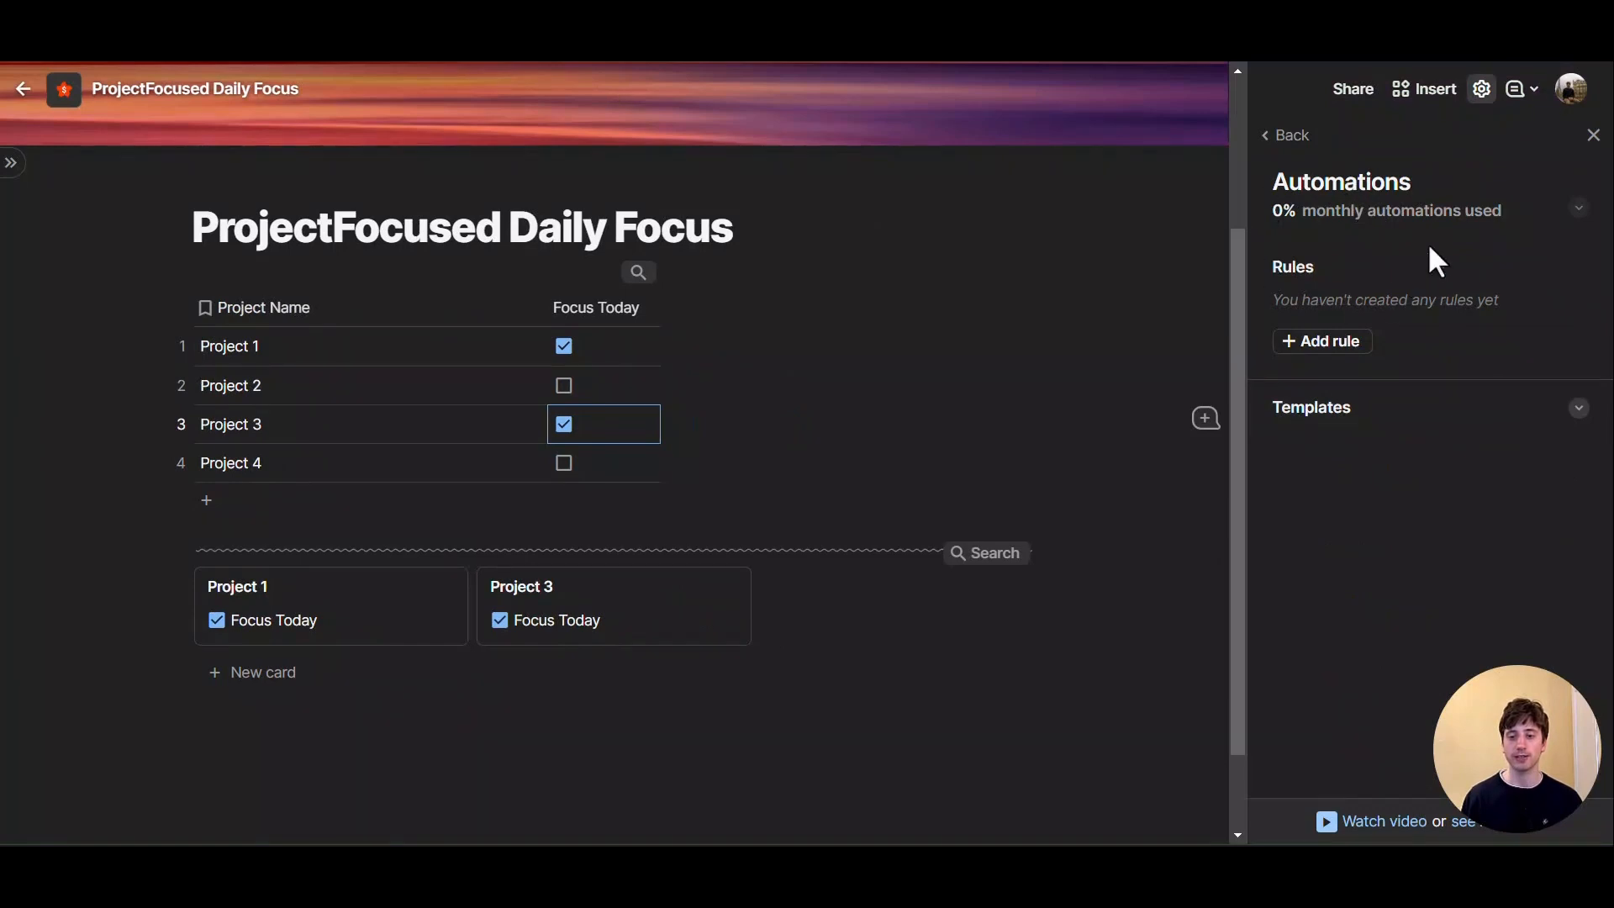
pyautogui.click(1498, 238)
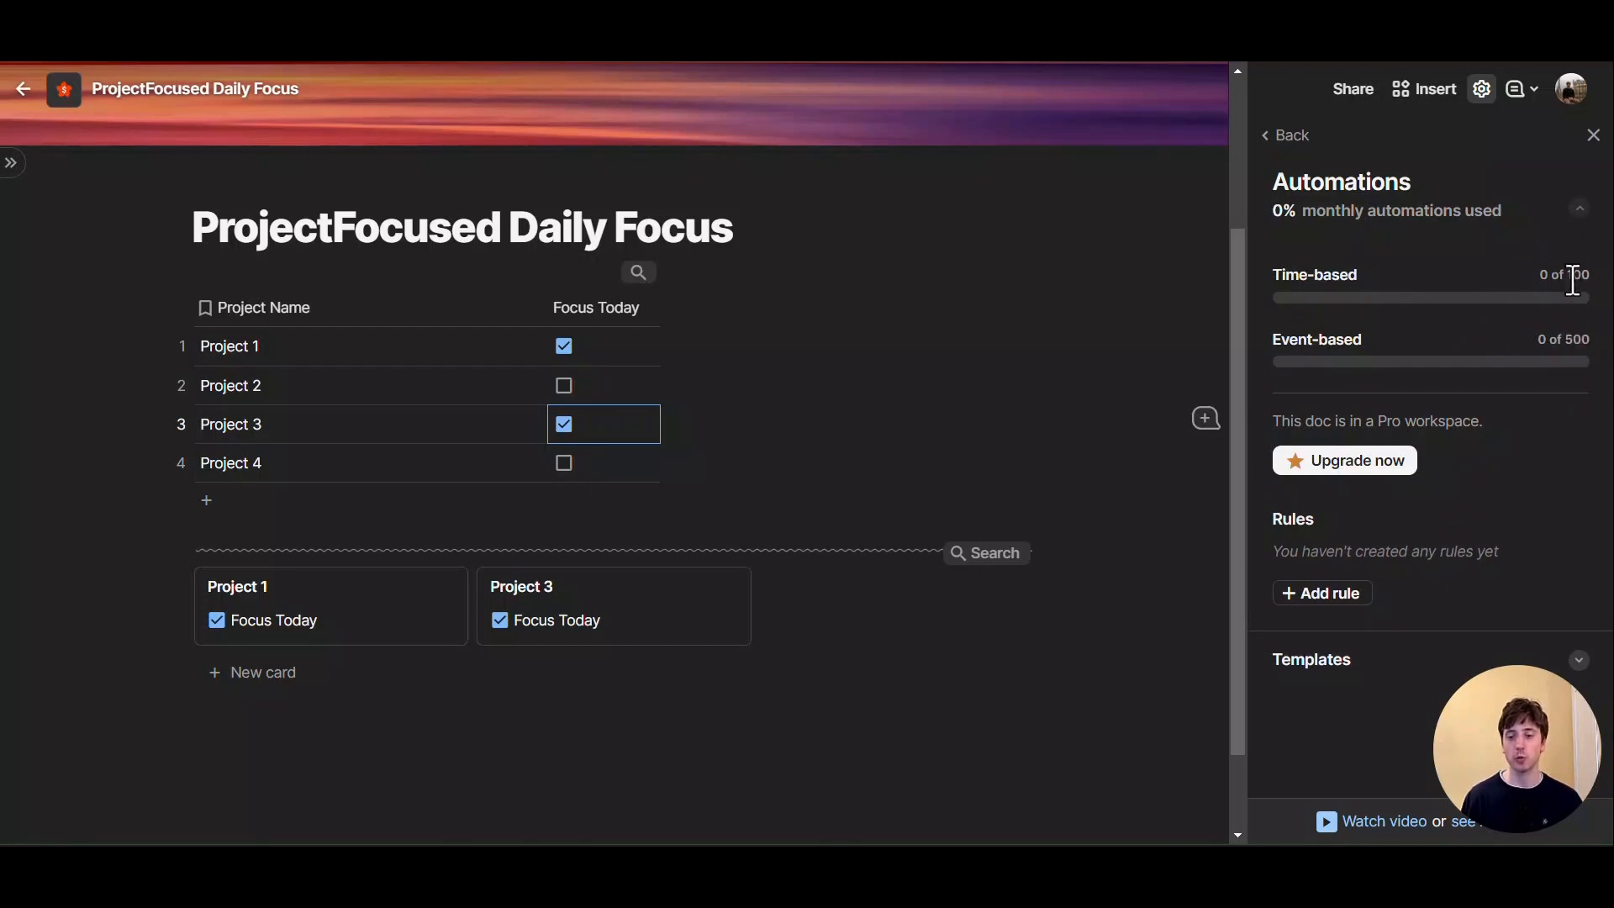
pyautogui.click(1580, 208)
pyautogui.click(1343, 339)
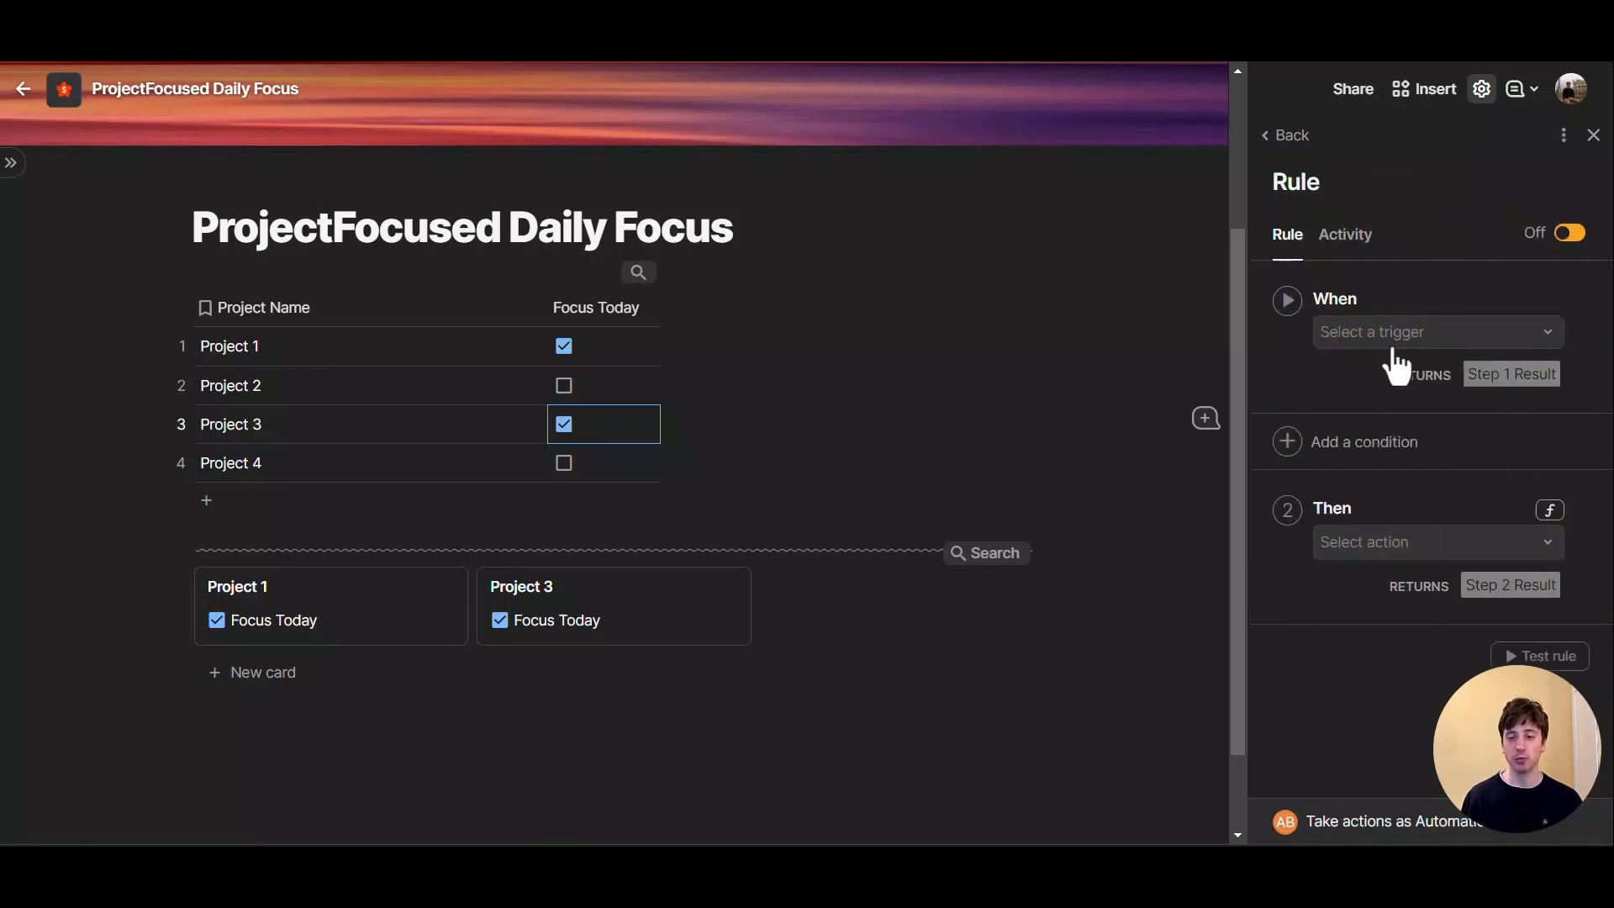
# Give the rule a time-based trigger that repeats every day at 12:00 AM
pyautogui.click(1439, 346)
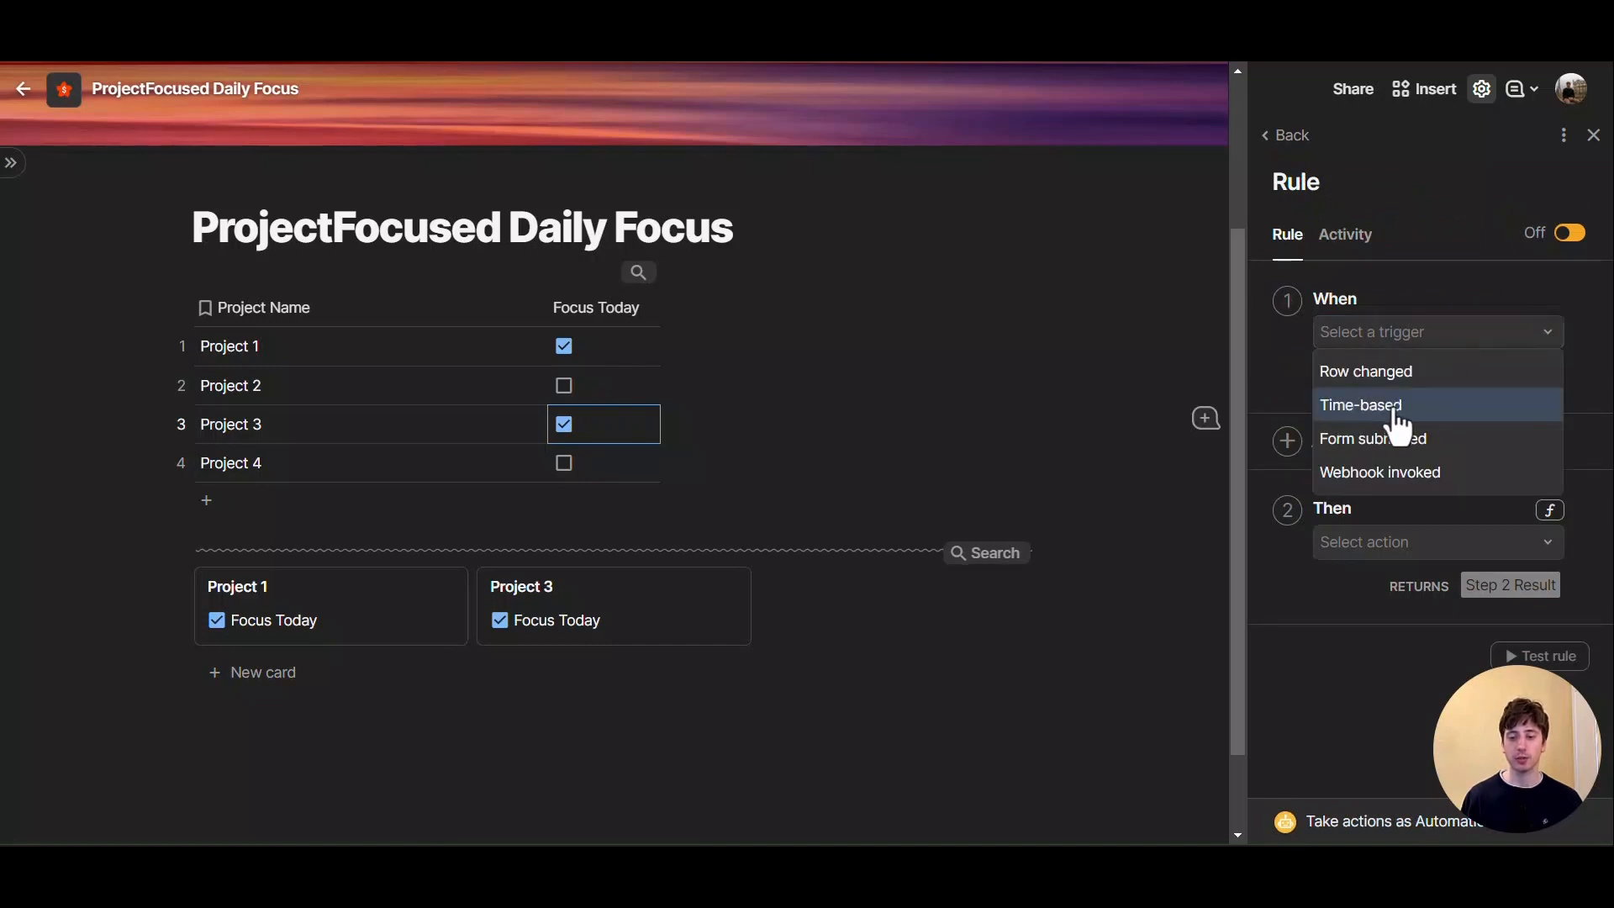
pyautogui.click(1392, 407)
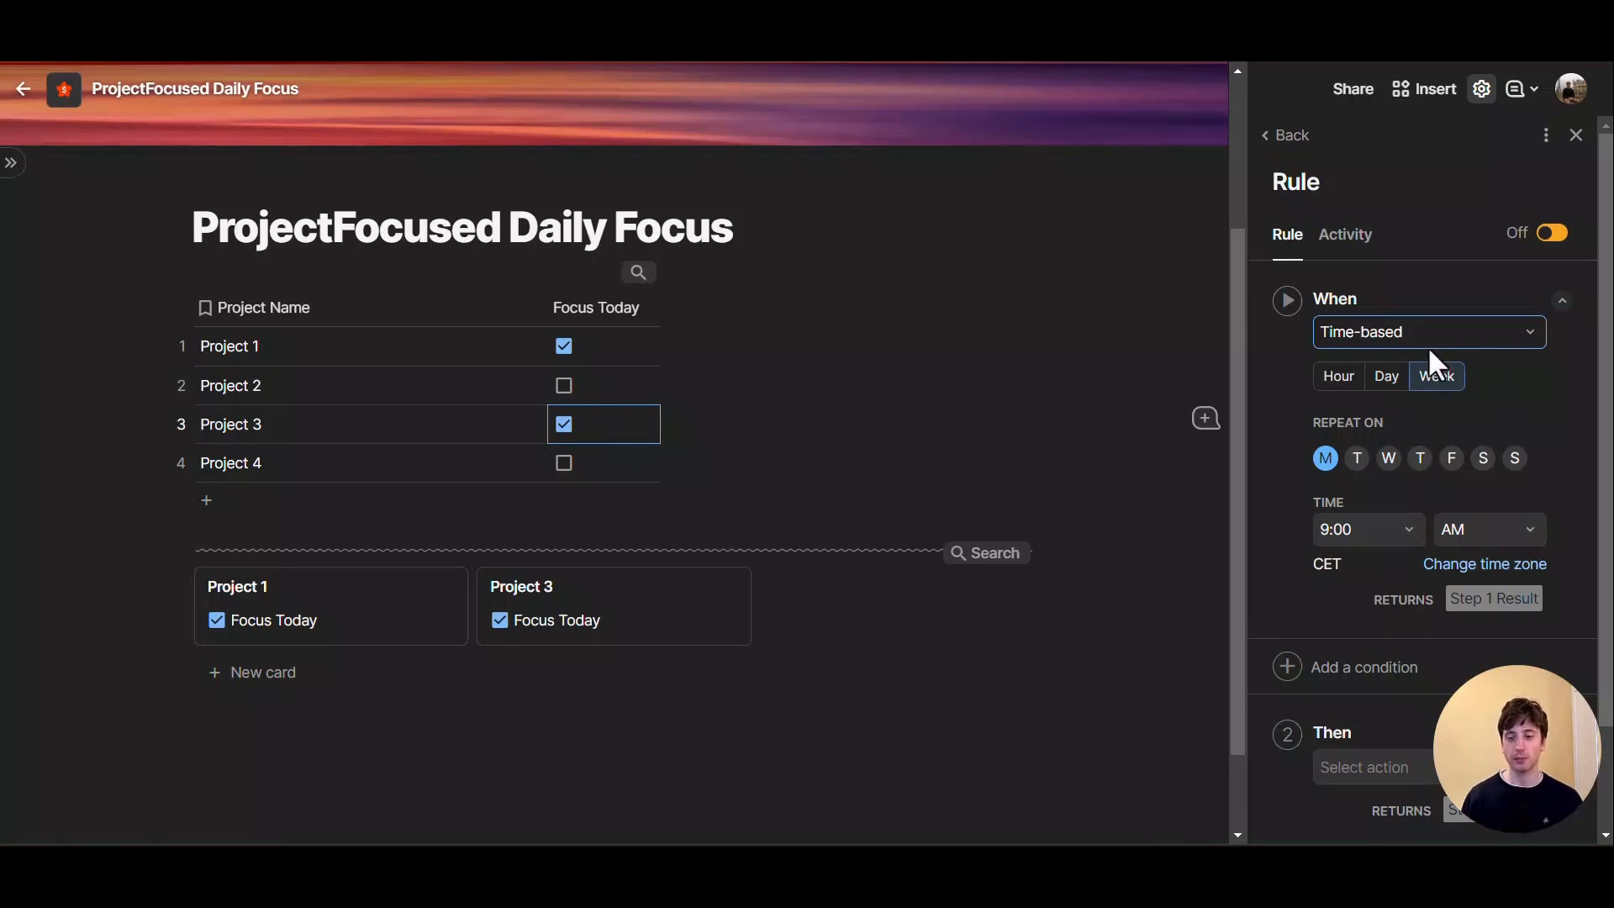
pyautogui.click(1387, 383)
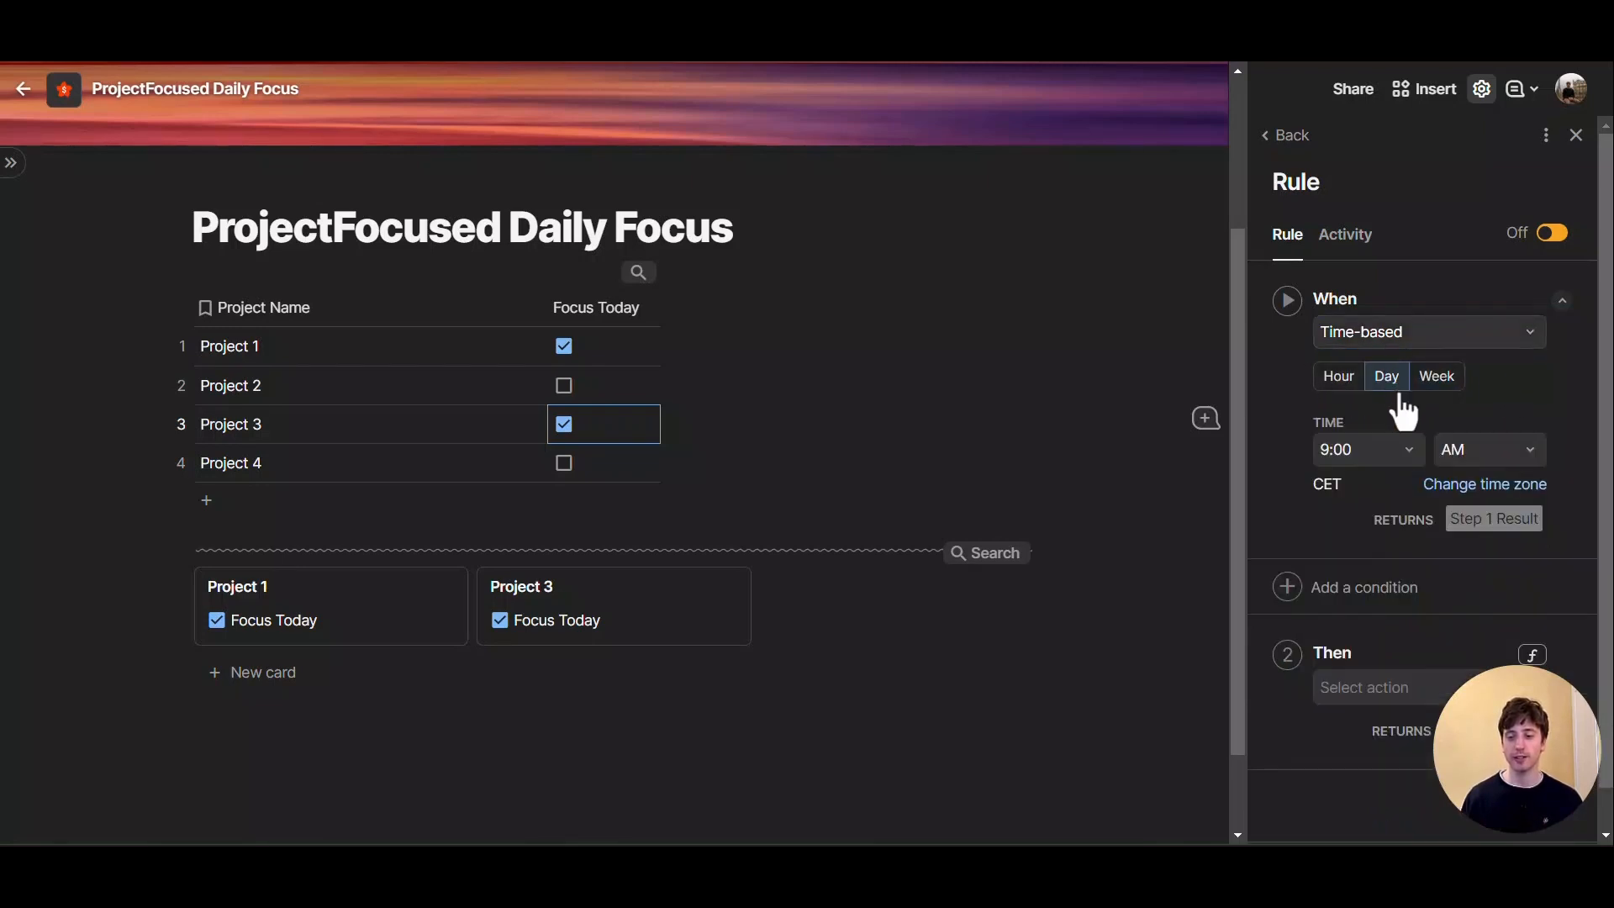
pyautogui.click(1412, 454)
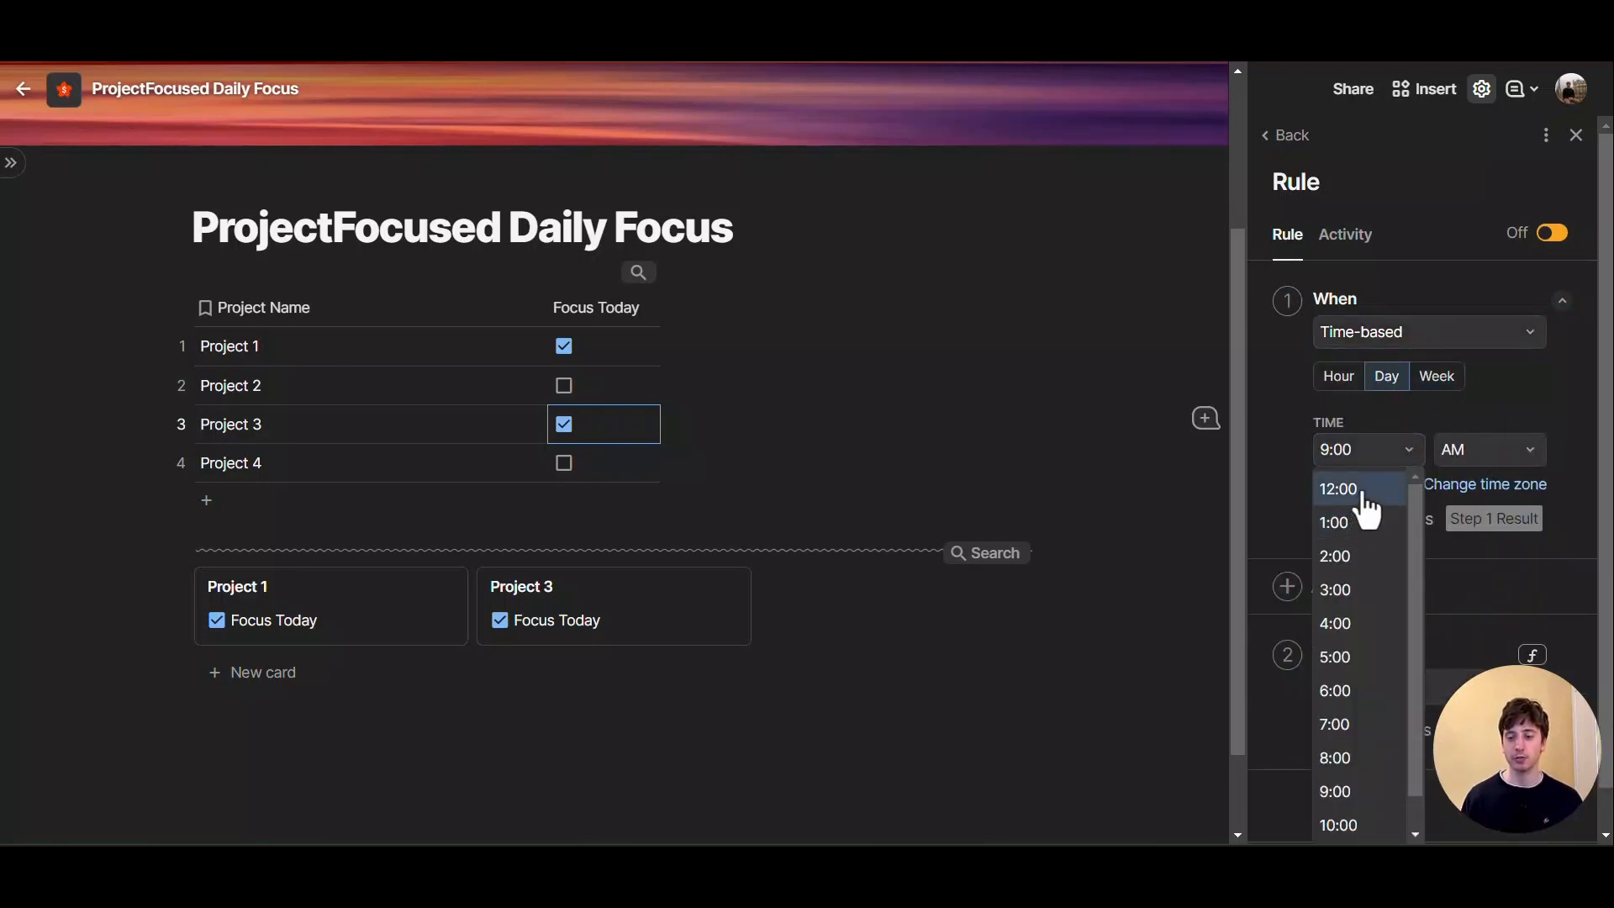
pyautogui.click(1364, 492)
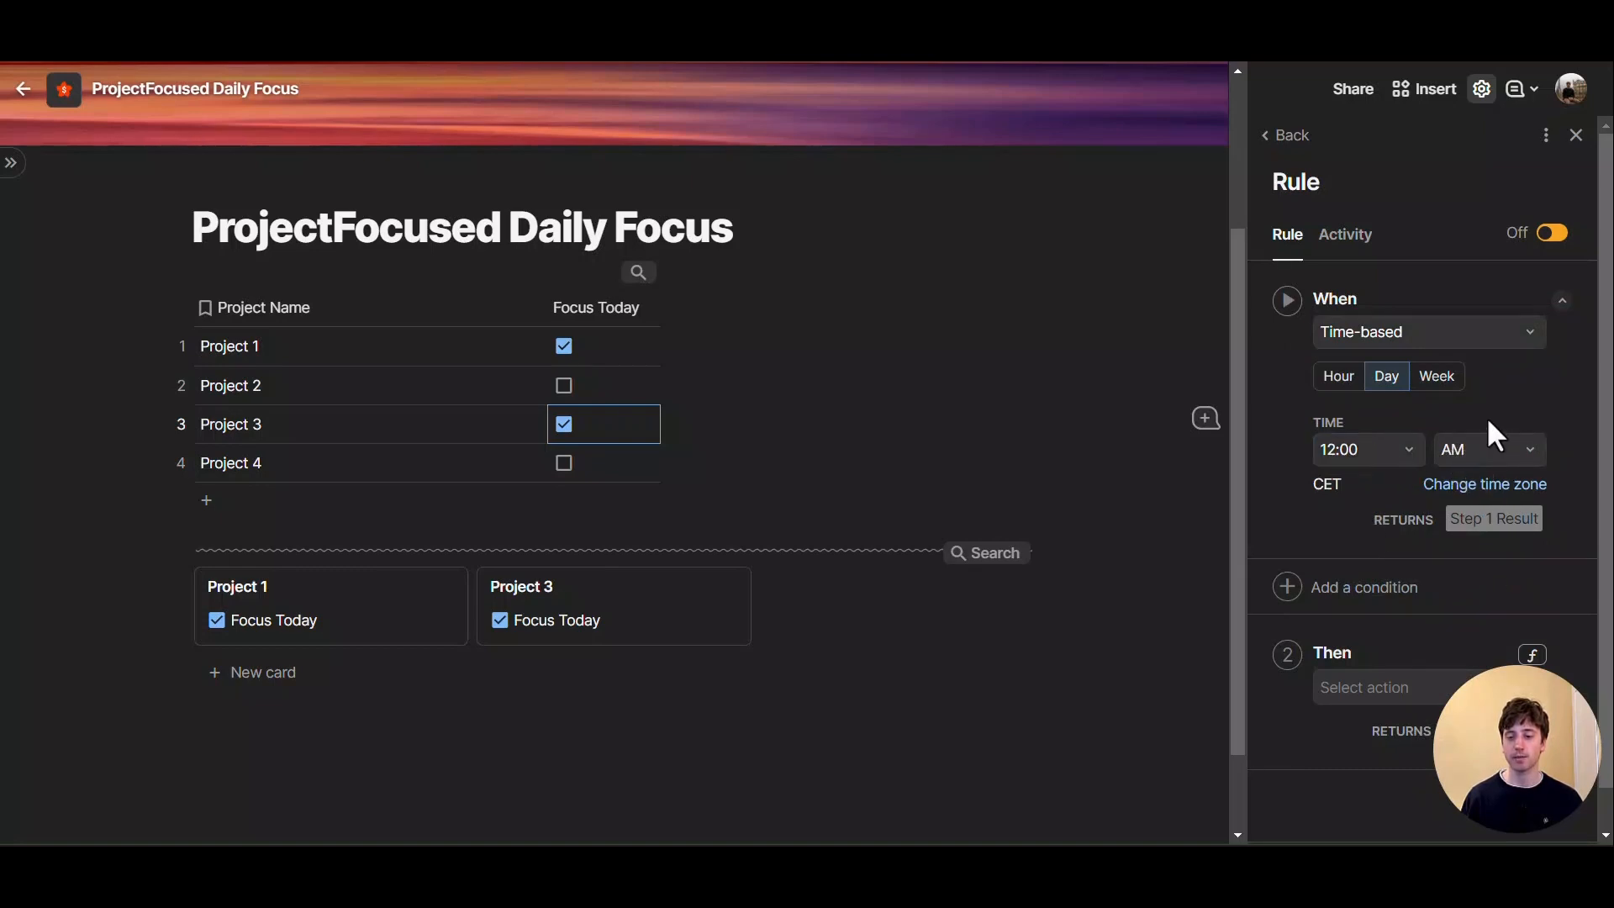
# Set the rule's action to modify rows in the Focus Today view, applied to all rows
pyautogui.scroll(-1, 1488, 402)
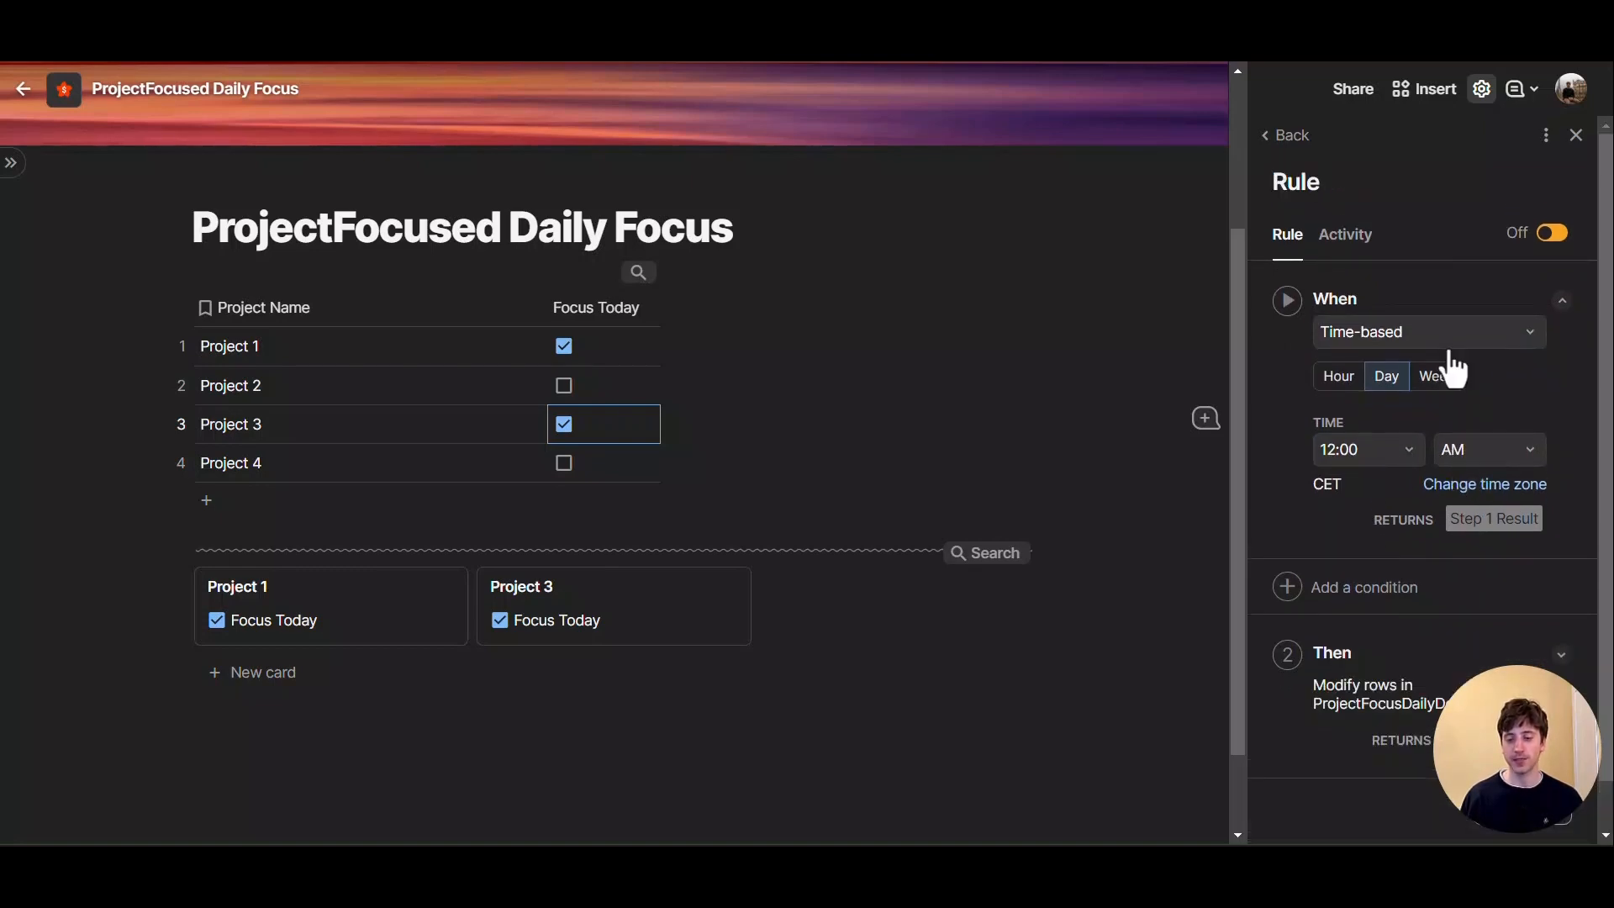
pyautogui.scroll(-1, 1454, 420)
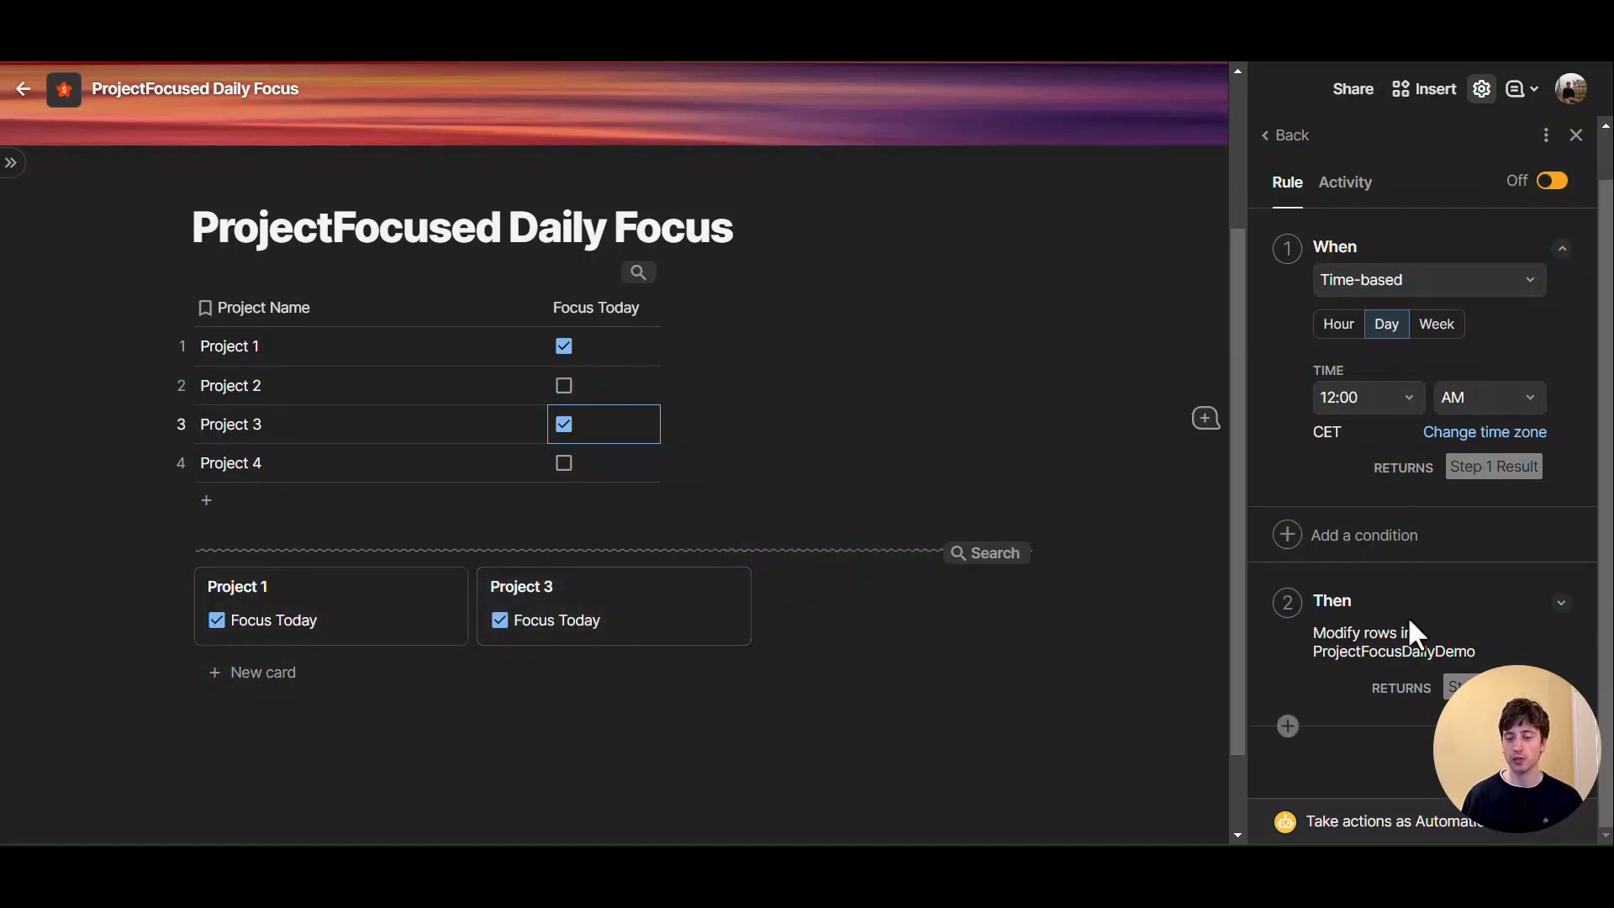
pyautogui.click(1365, 625)
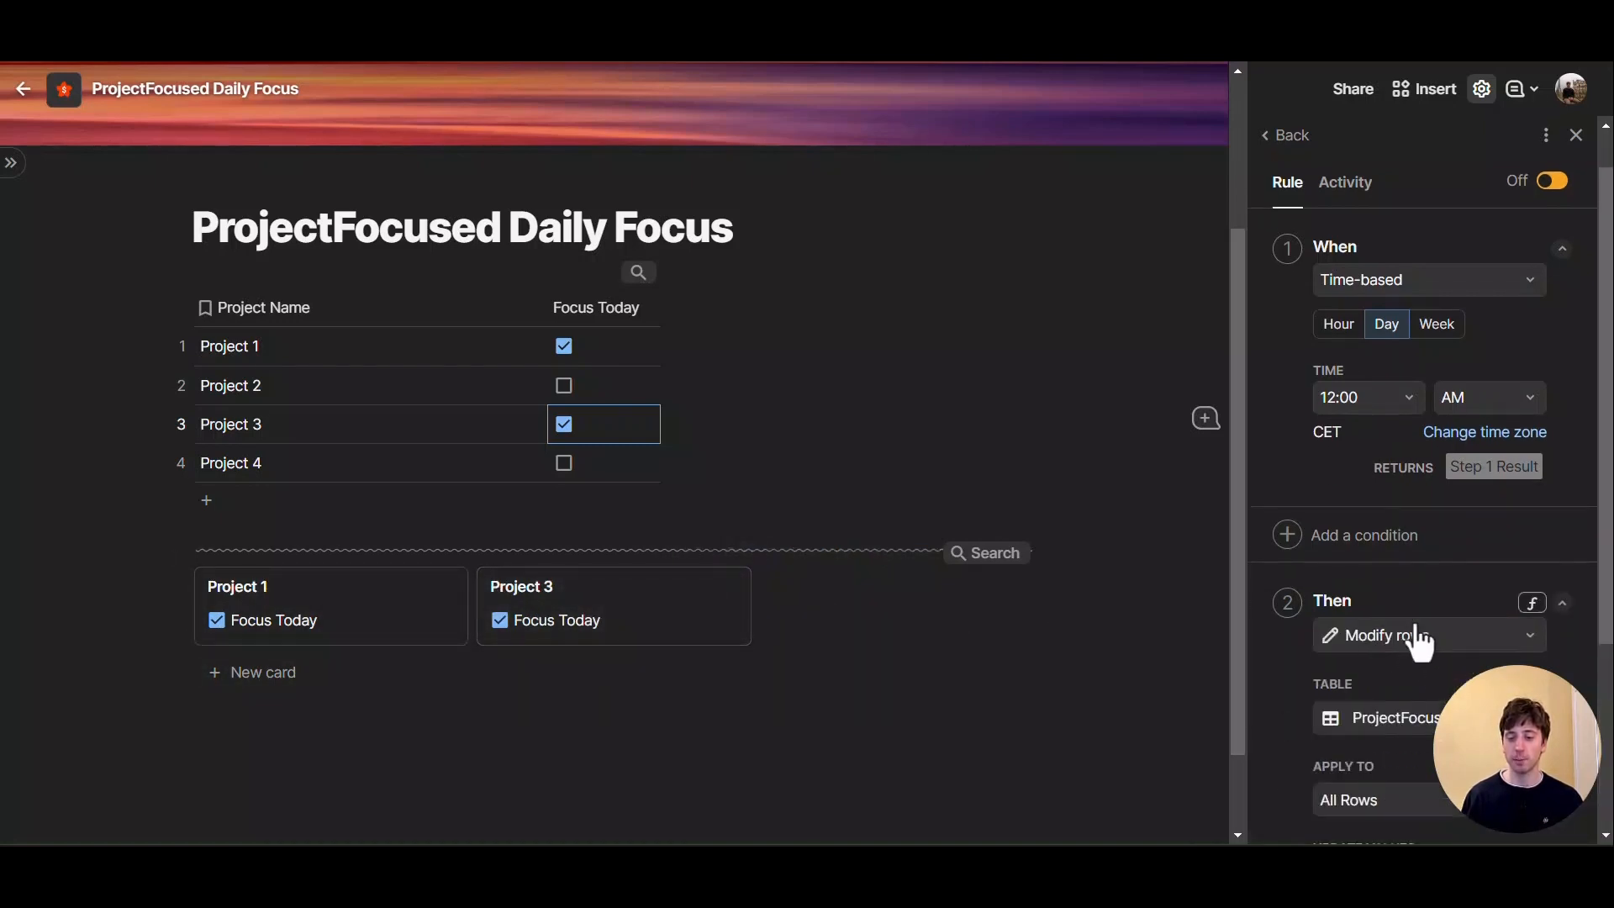
pyautogui.click(1357, 622)
pyautogui.click(1387, 739)
pyautogui.scroll(-1, 1416, 711)
pyautogui.scroll(-1, 1416, 711)
pyautogui.click(1370, 509)
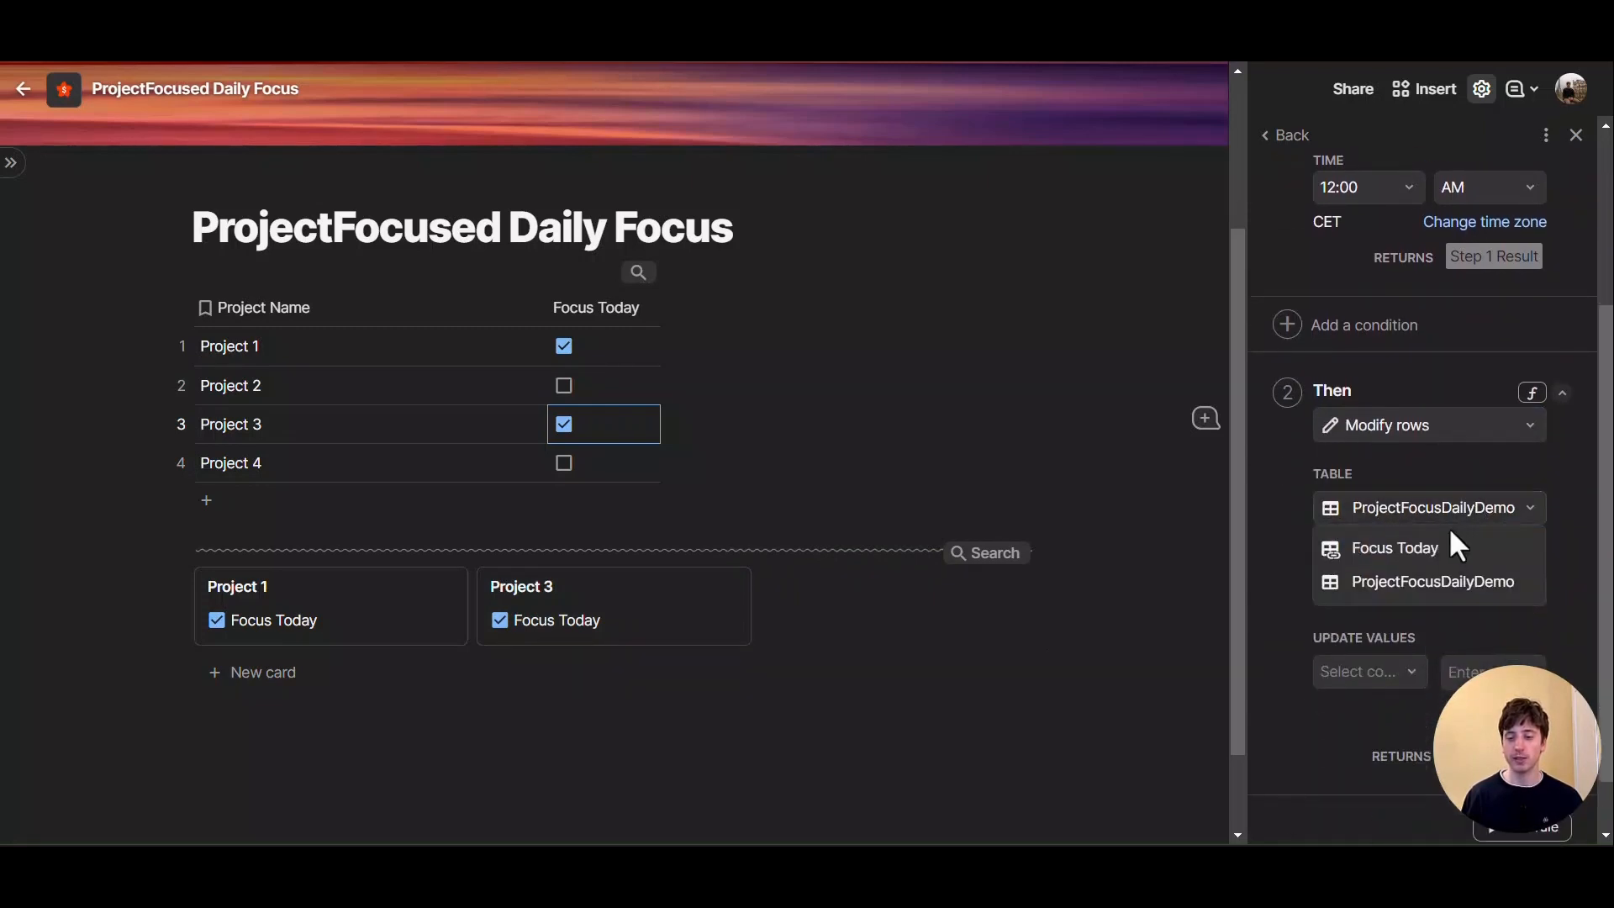
pyautogui.click(1393, 565)
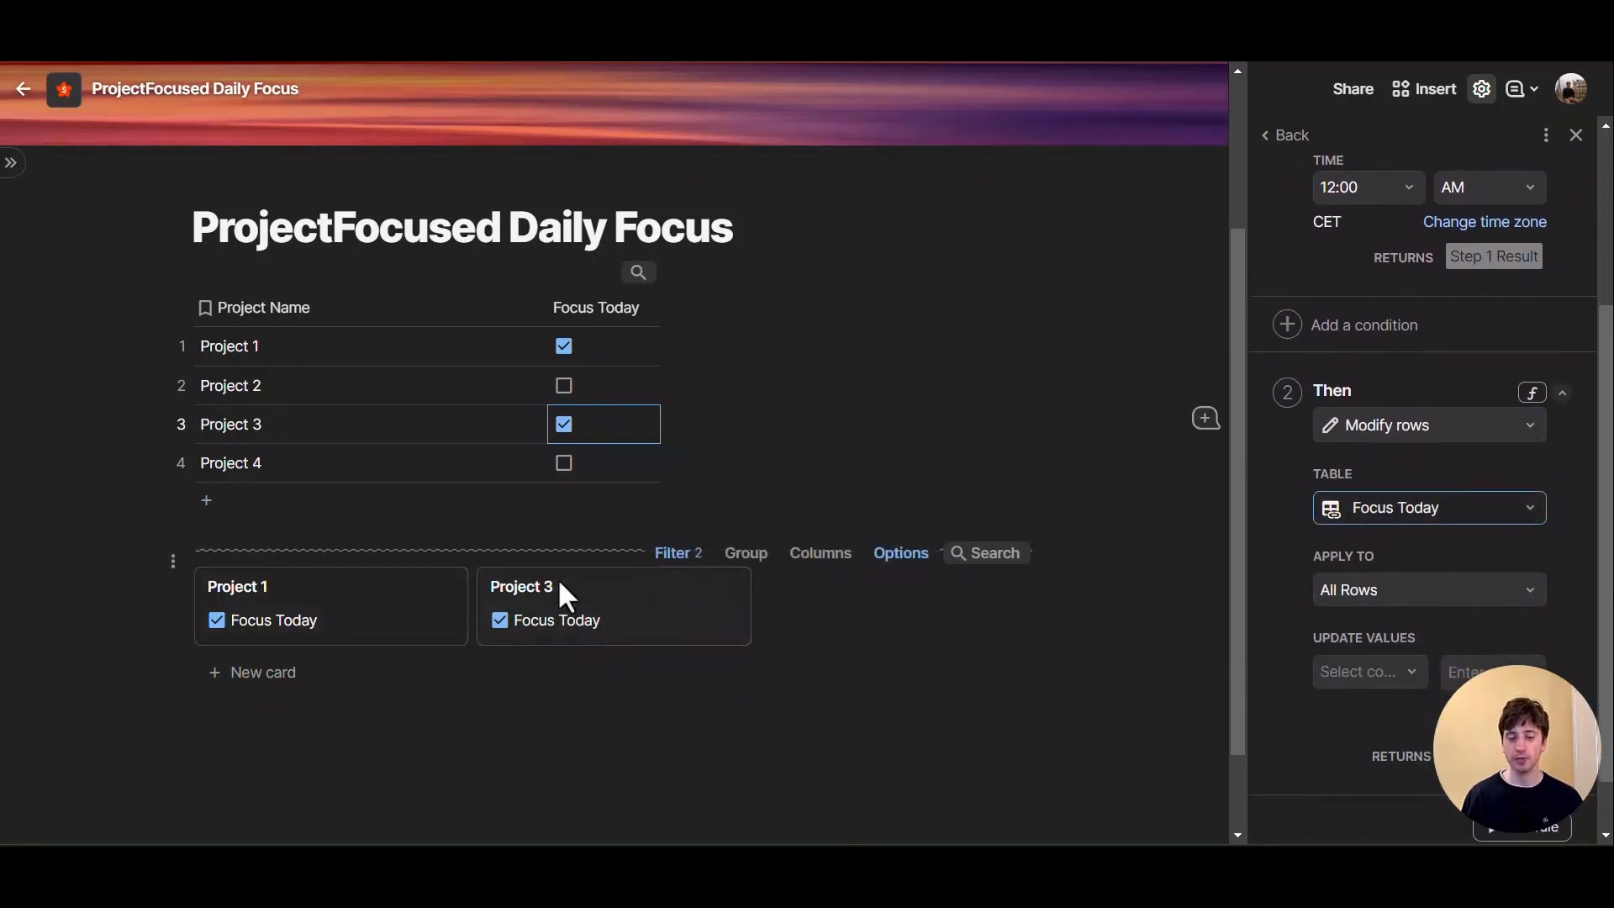
pyautogui.scroll(-1, 1488, 566)
pyautogui.click(1421, 526)
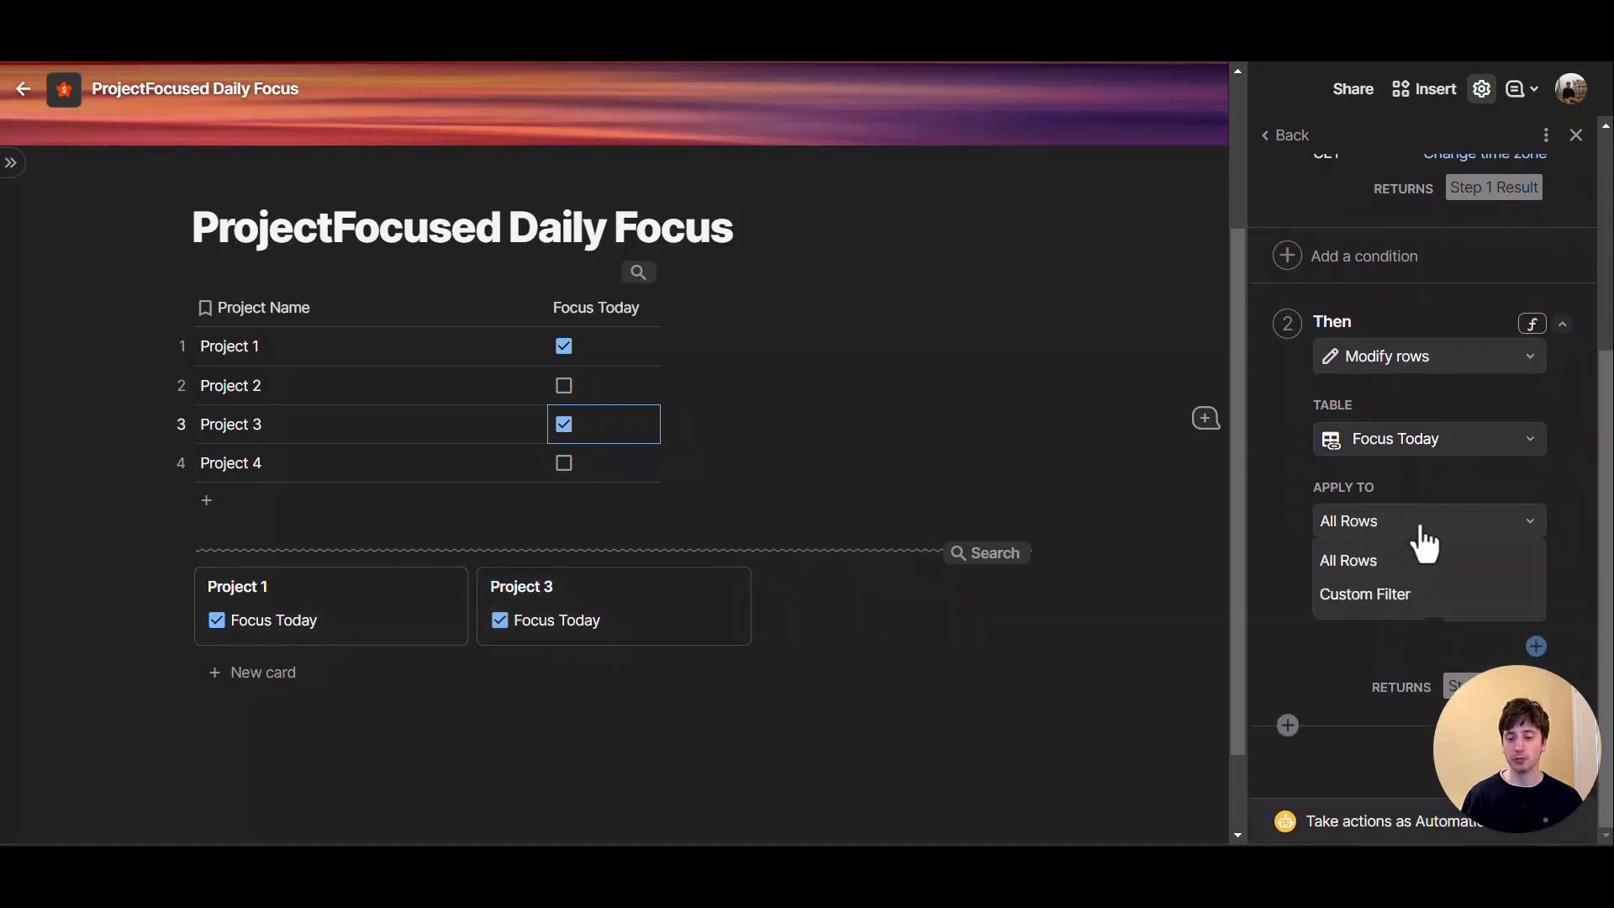
pyautogui.click(1368, 578)
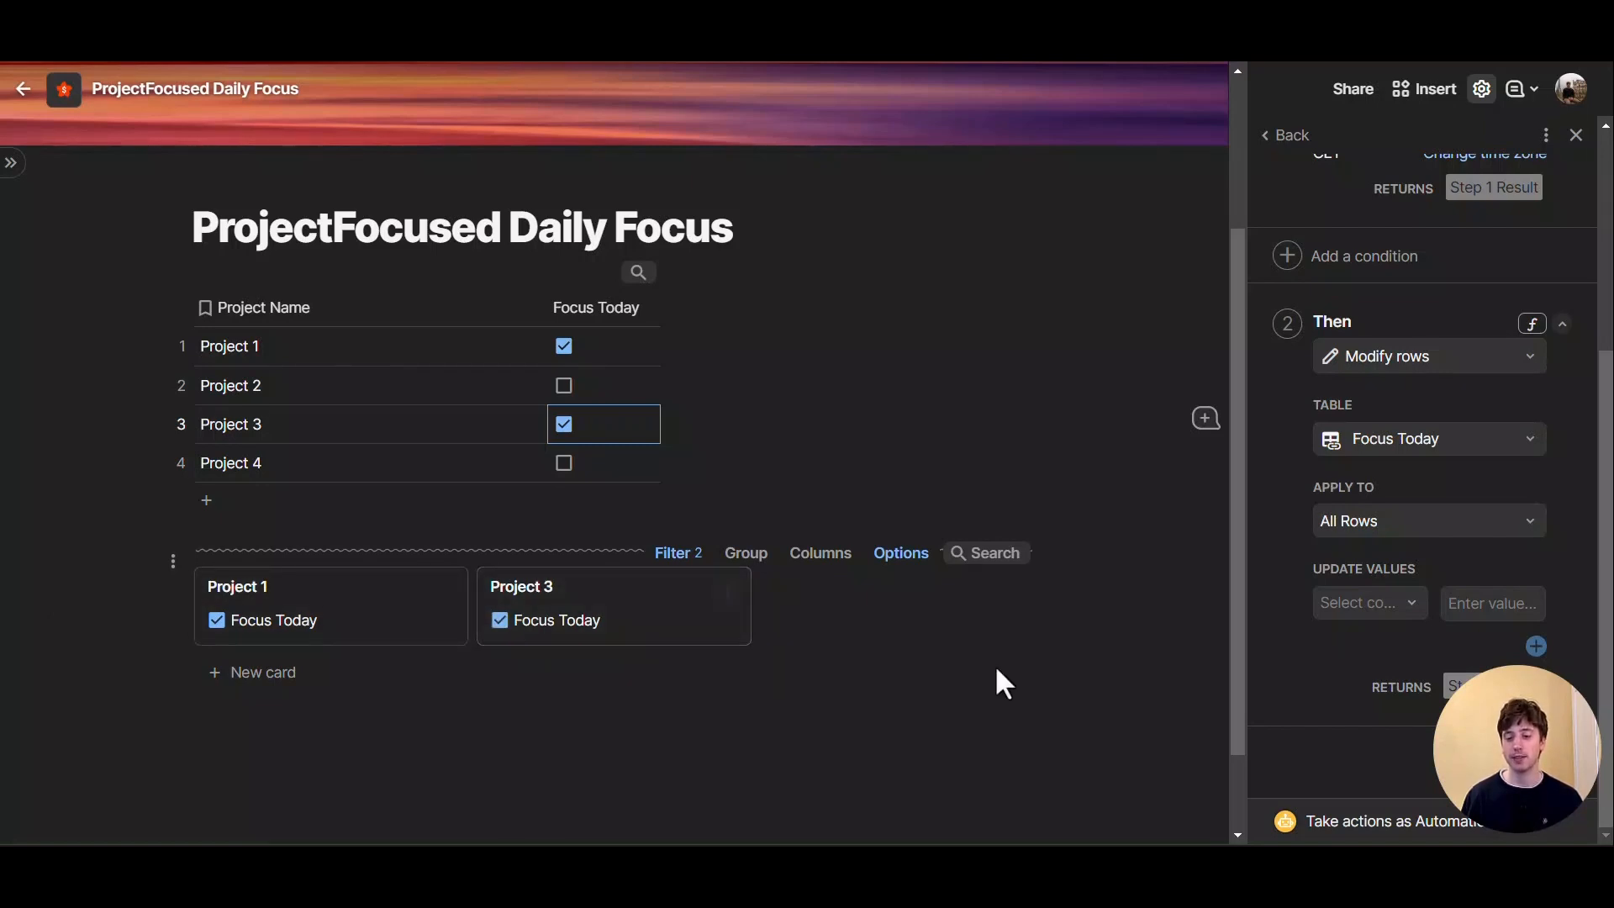
# Have the action update the Focus Today column to false, and test the rule
pyautogui.click(1367, 610)
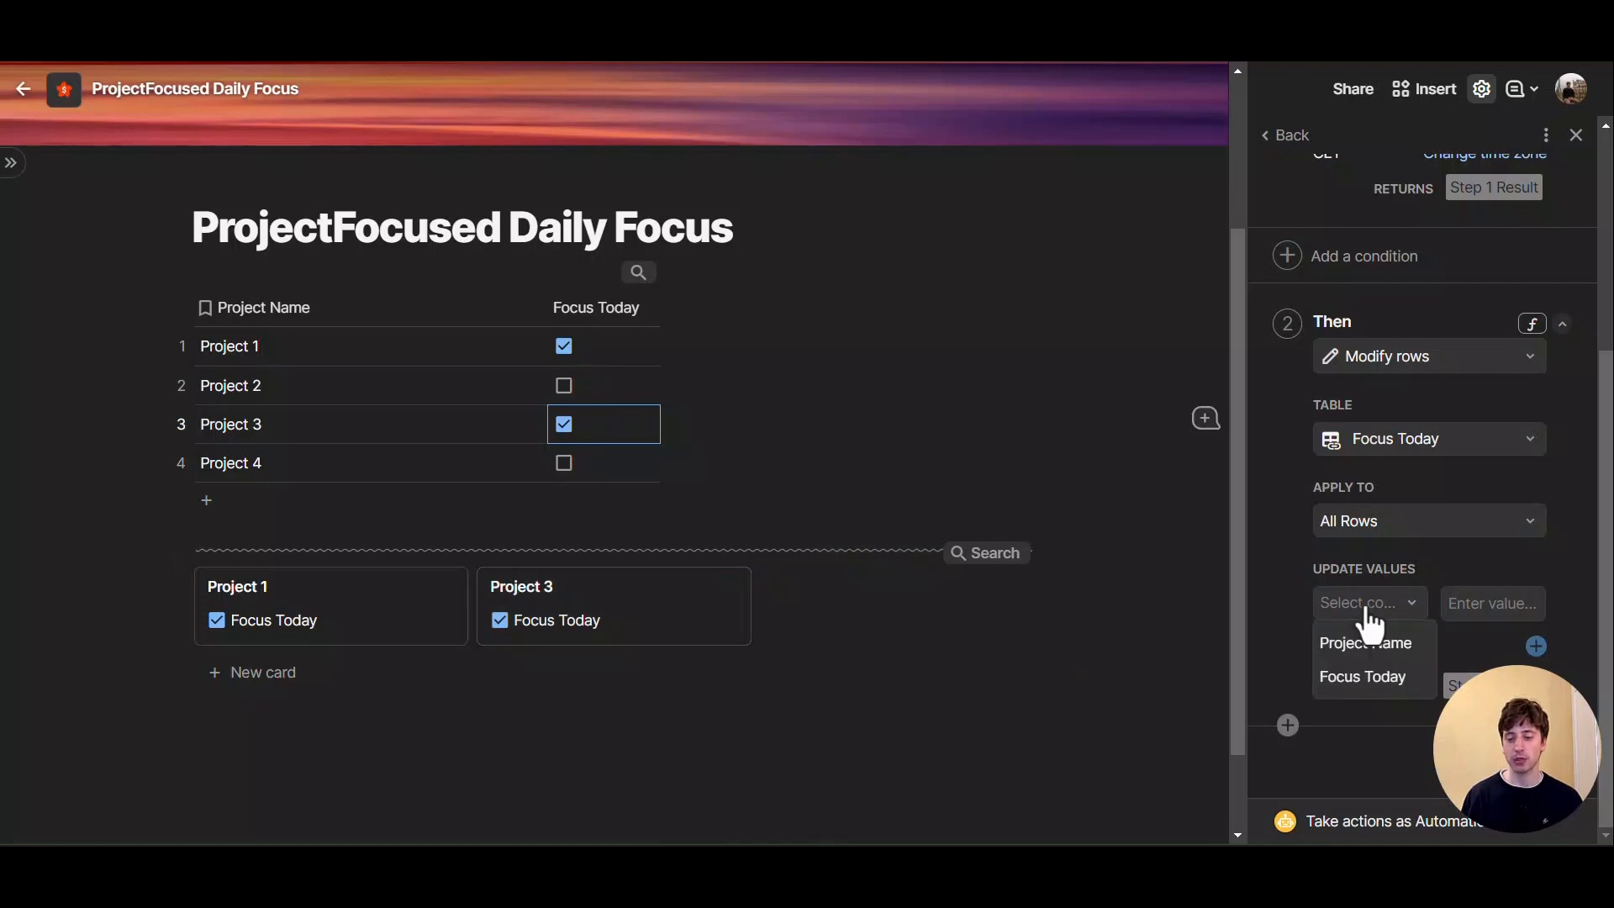
pyautogui.click(1374, 677)
pyautogui.click(1470, 611)
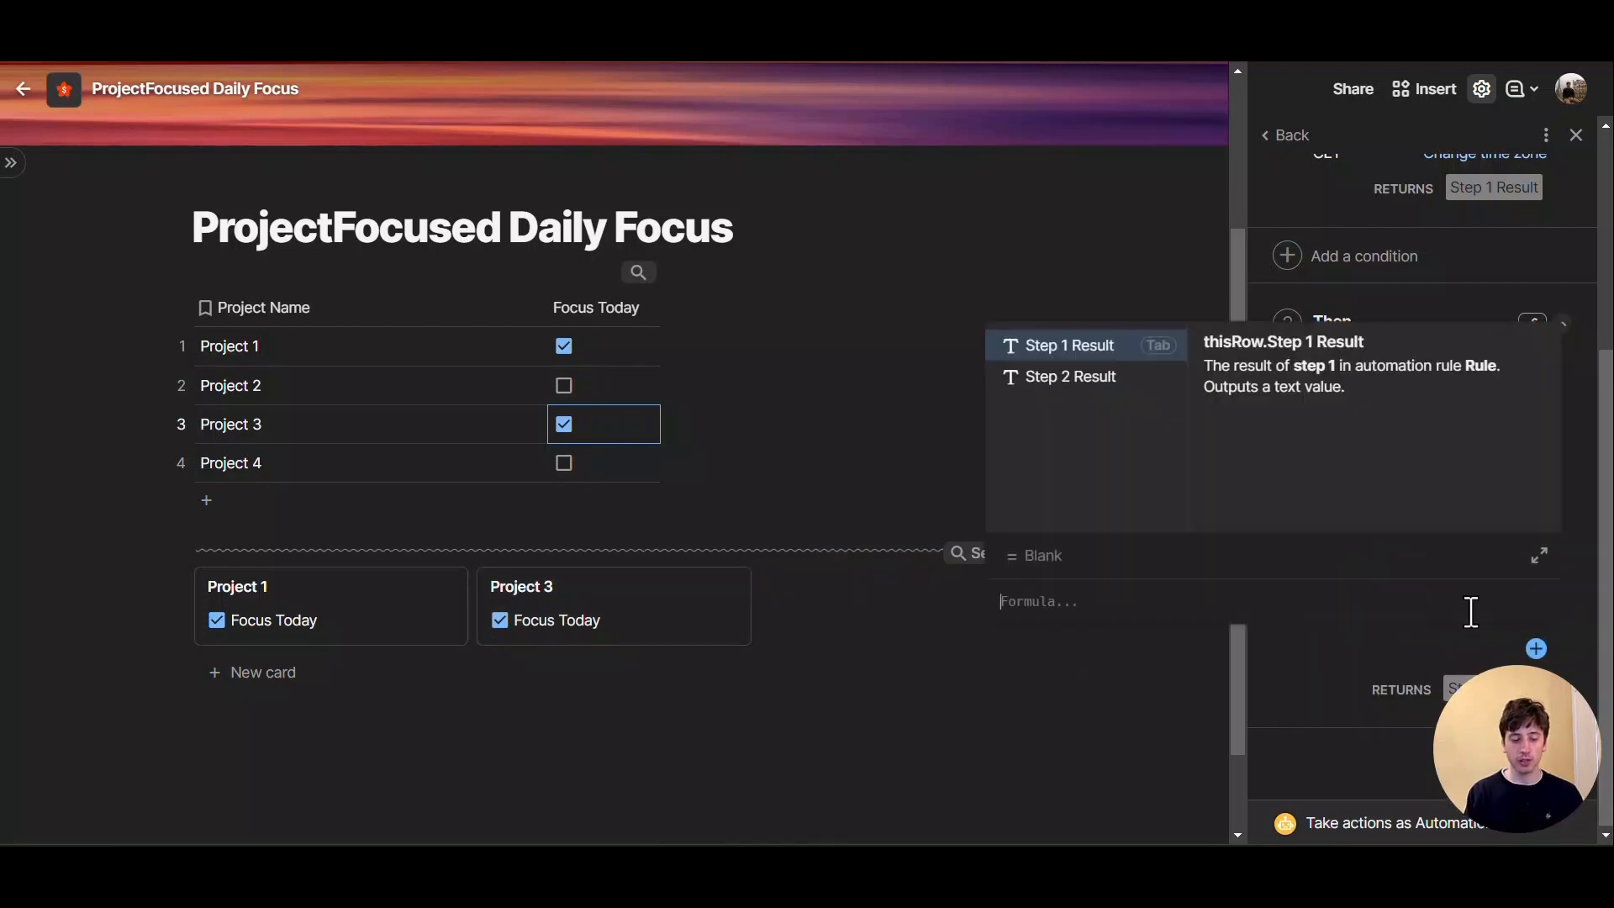
pyautogui.write('false')
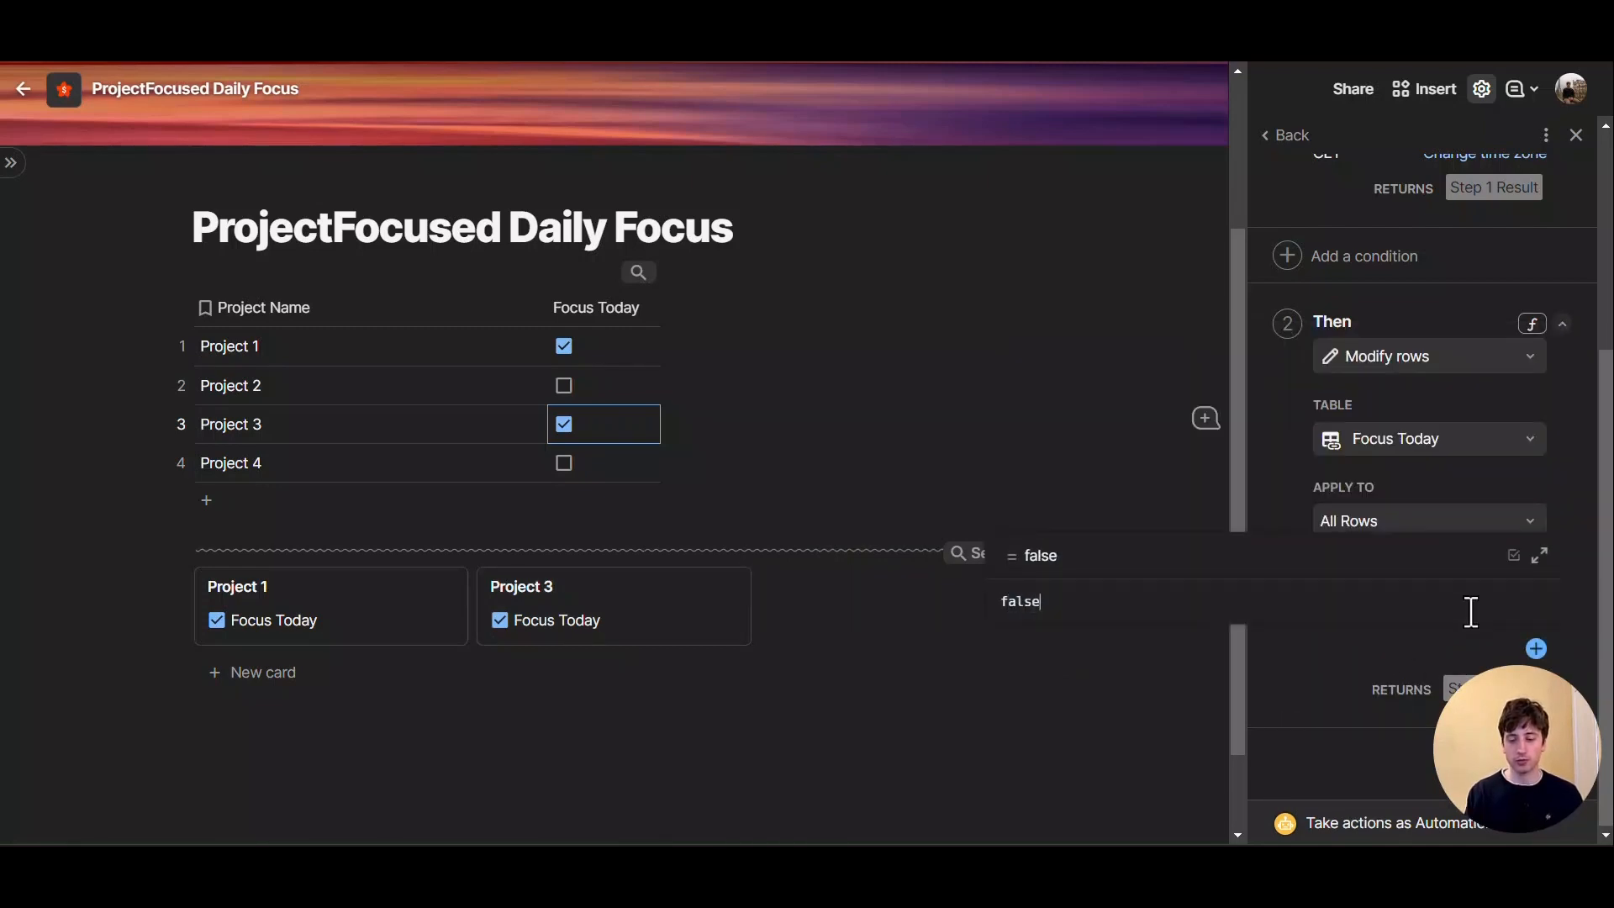
pyautogui.press('Return')
pyautogui.click(1504, 763)
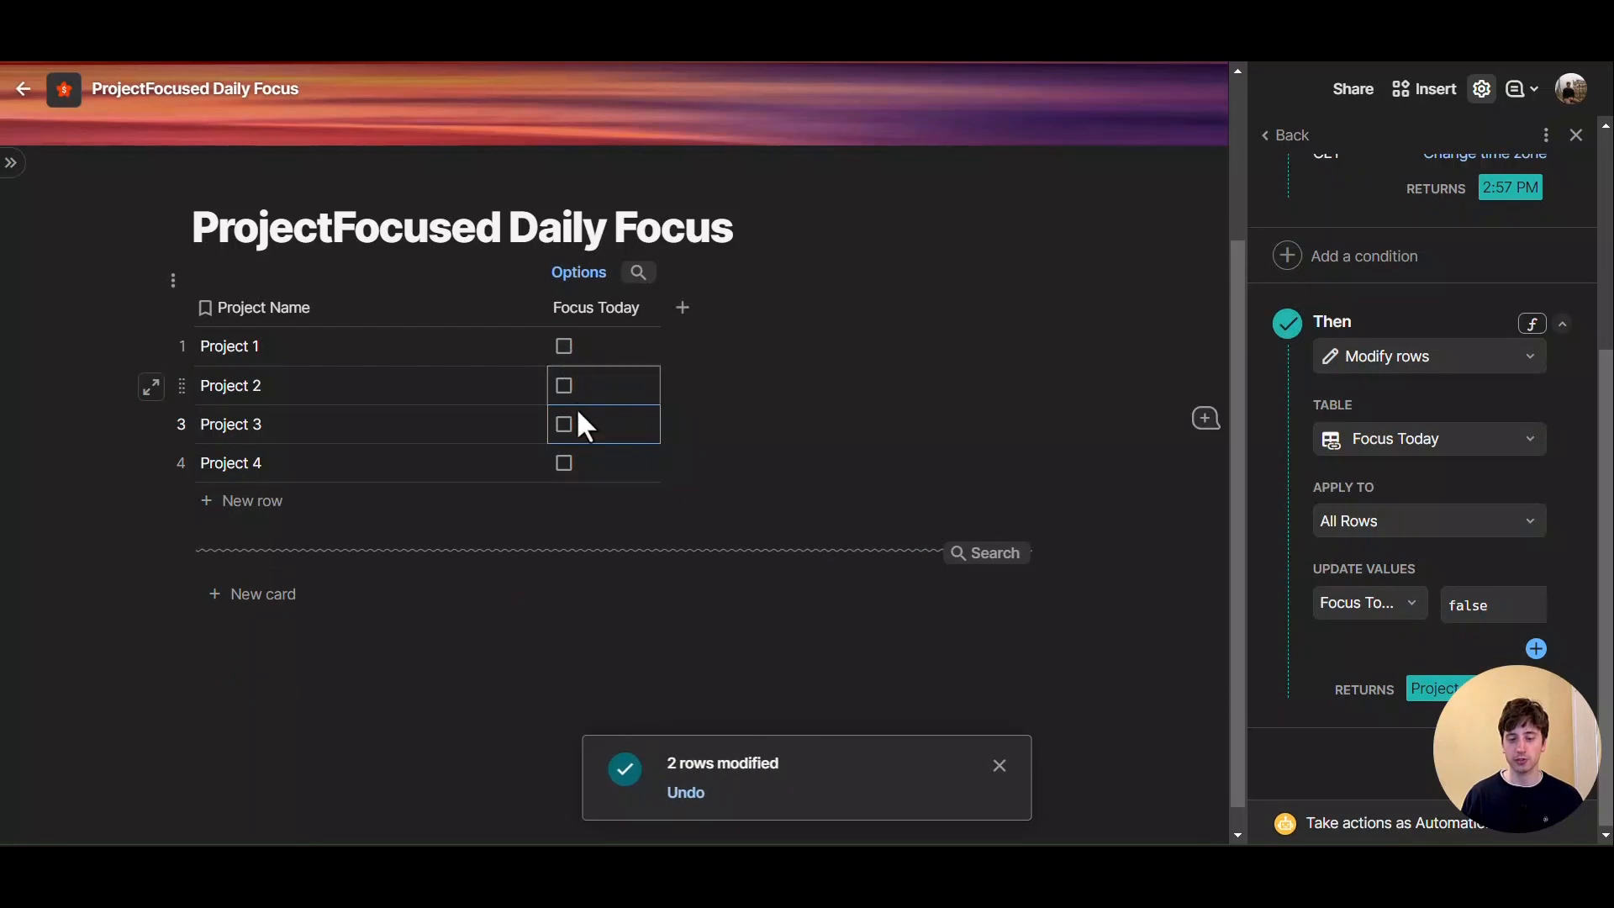
# Retest the rule with Project 2 and Project 3 marked as Focus Today, and close the automation settings
pyautogui.scroll(5, 1480, 588)
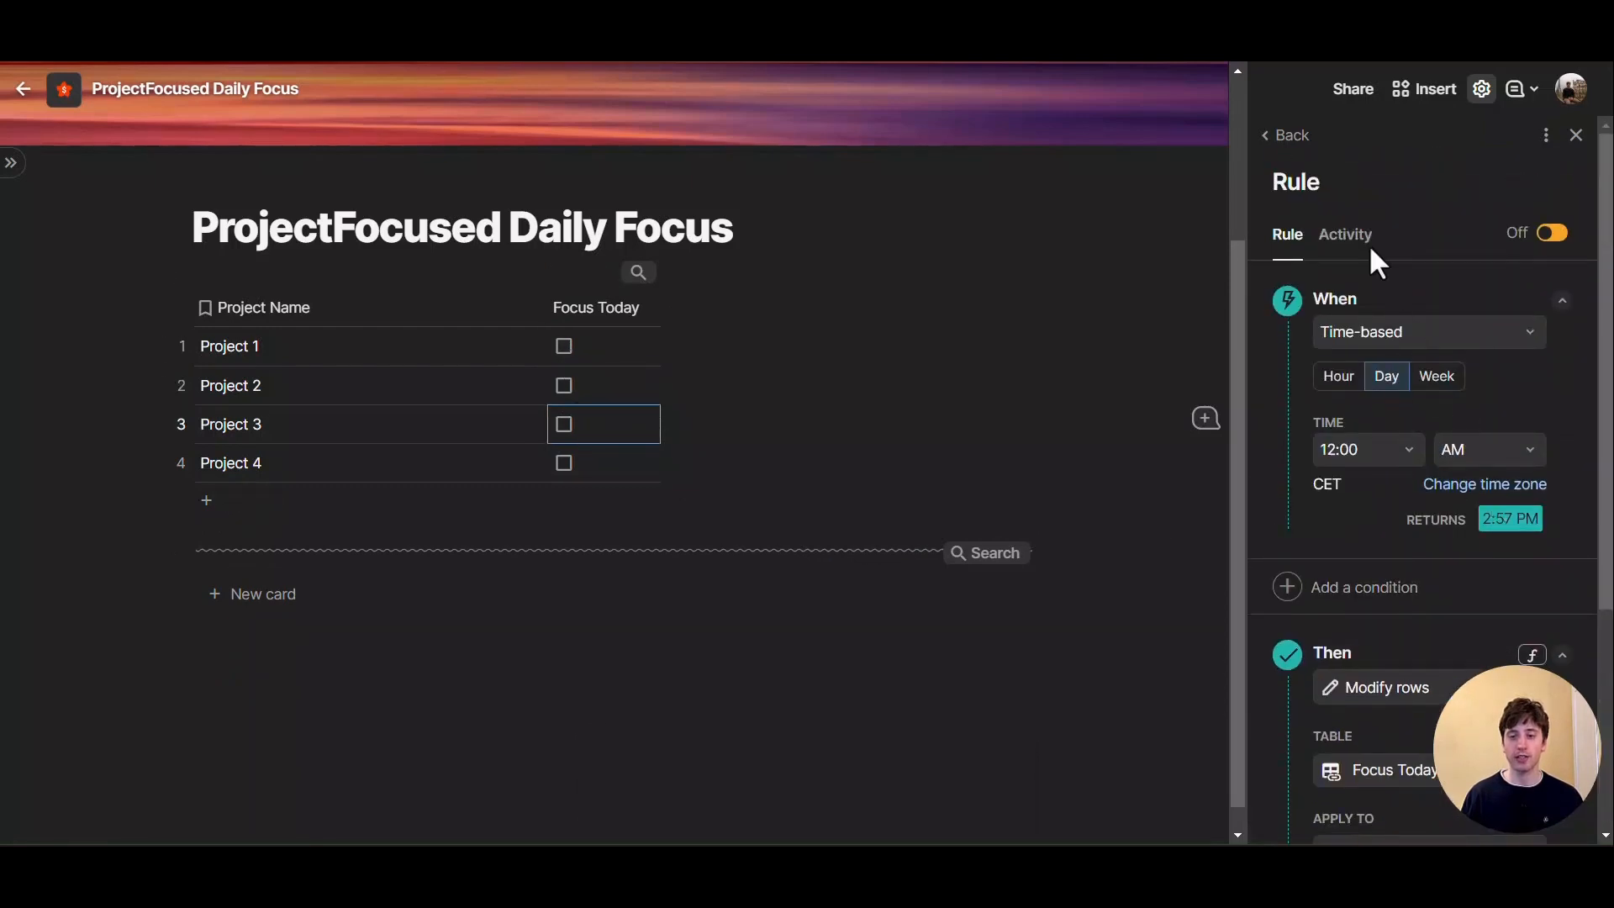
pyautogui.scroll(-4, 1423, 639)
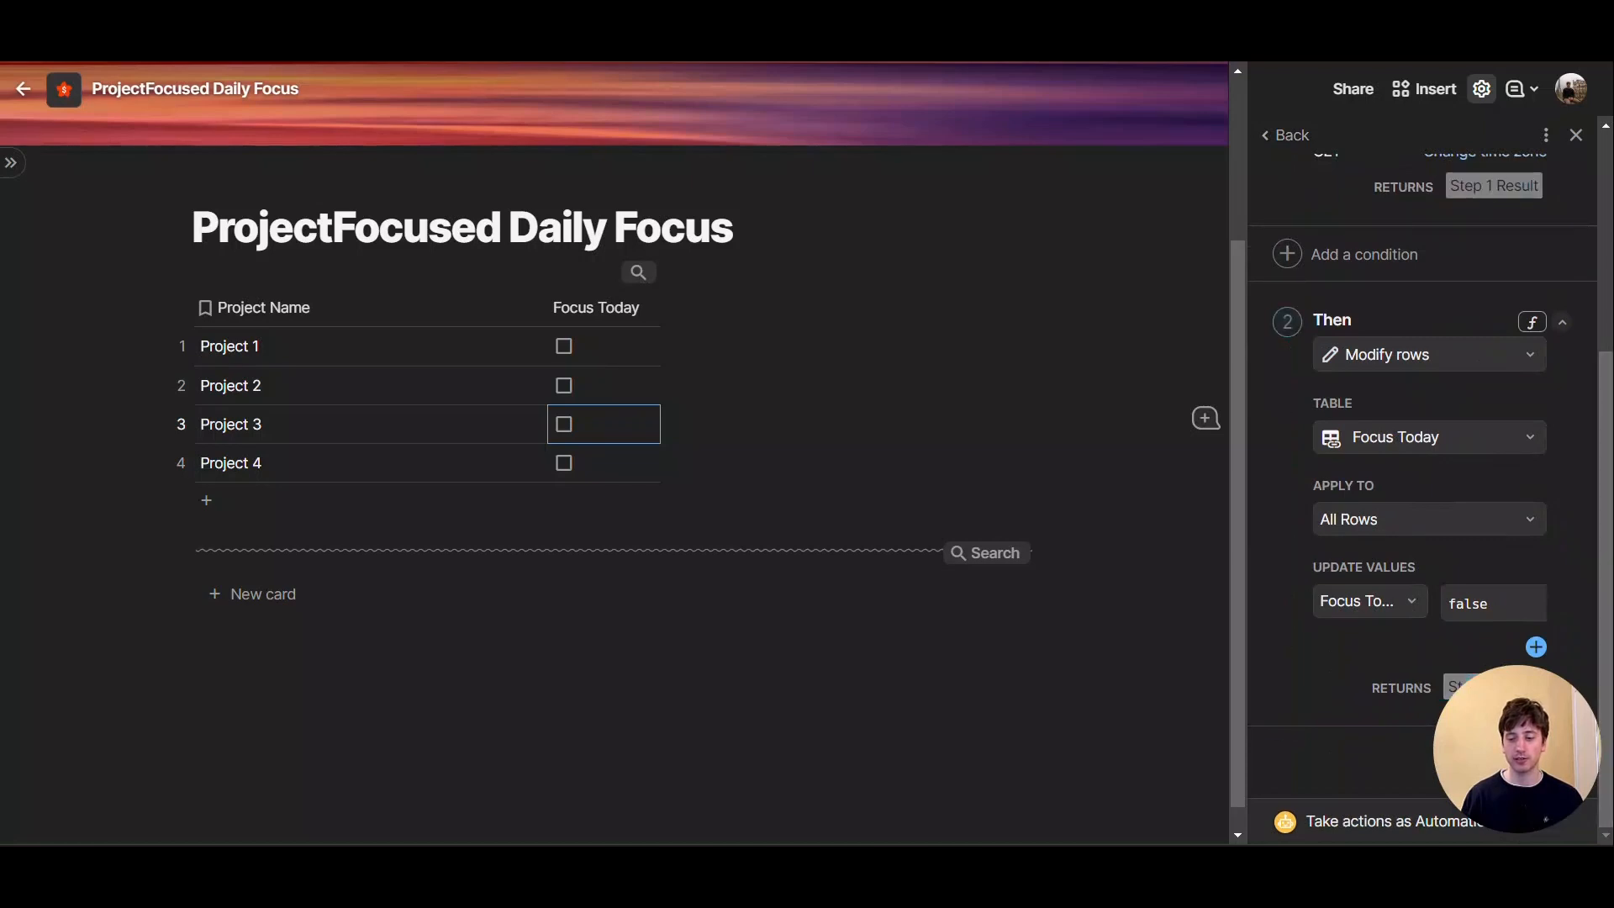
pyautogui.click(563, 386)
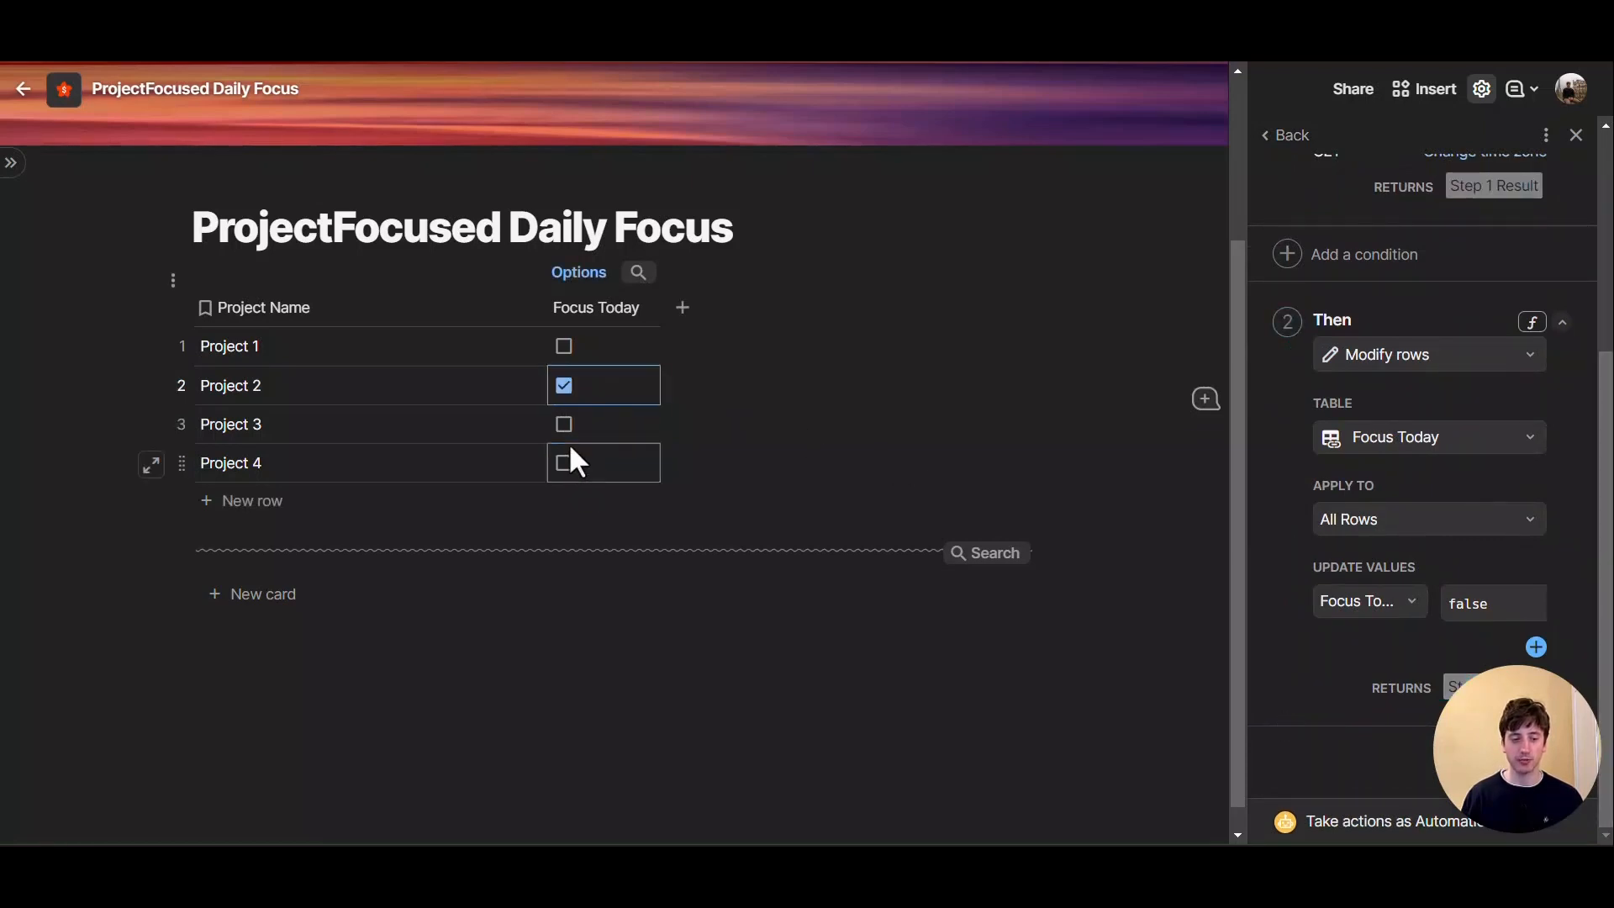
pyautogui.click(563, 425)
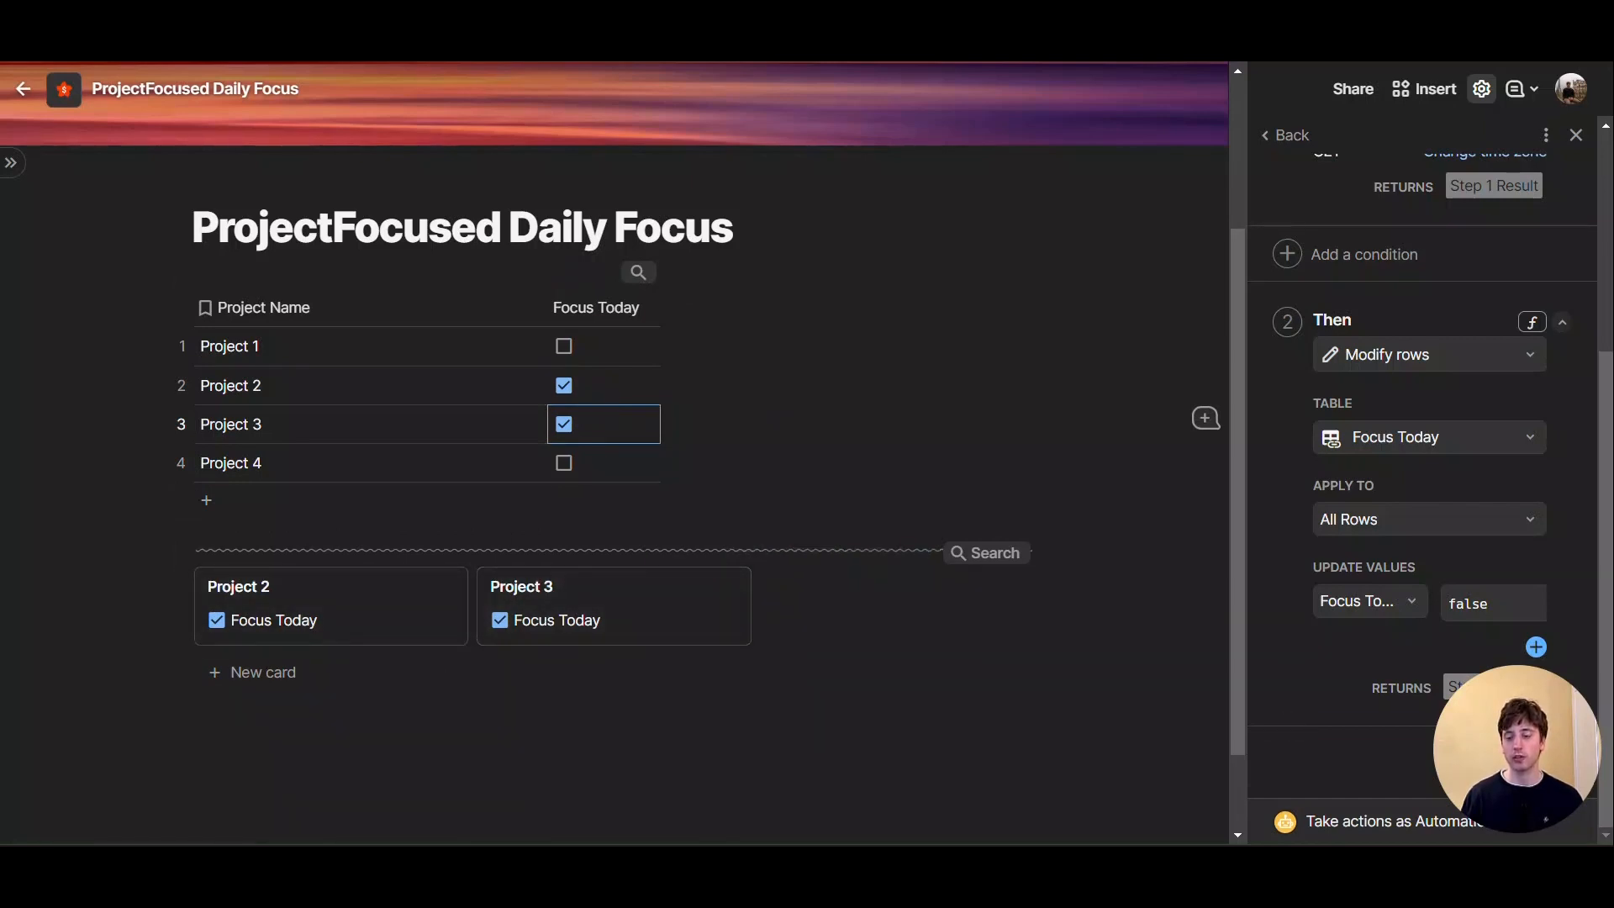
pyautogui.click(1509, 761)
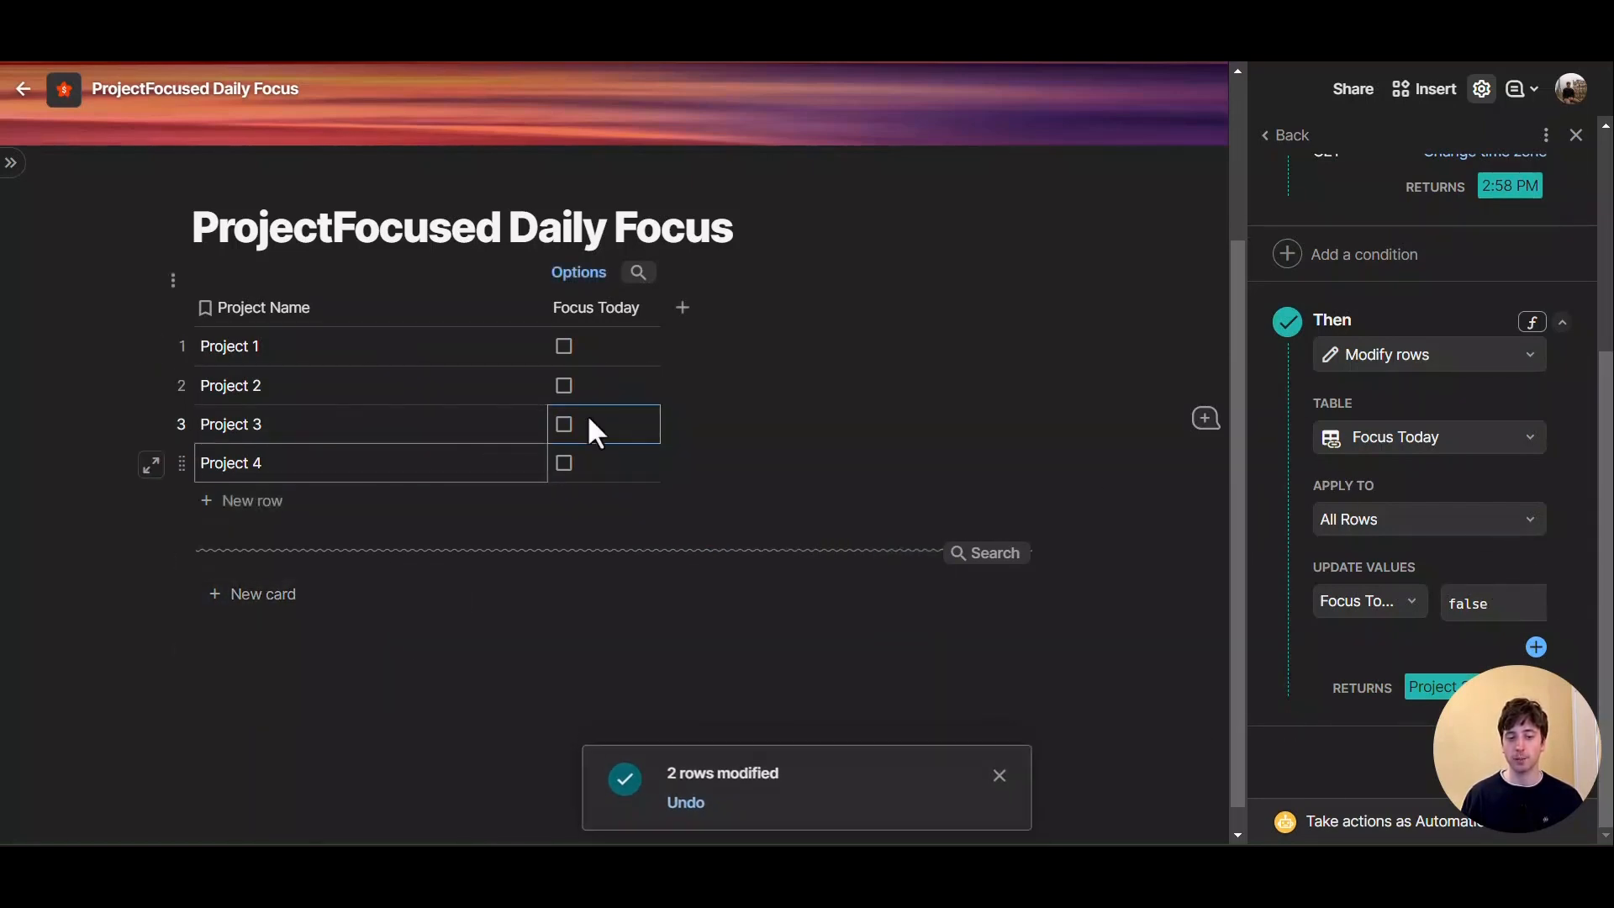
pyautogui.scroll(1, 1584, 151)
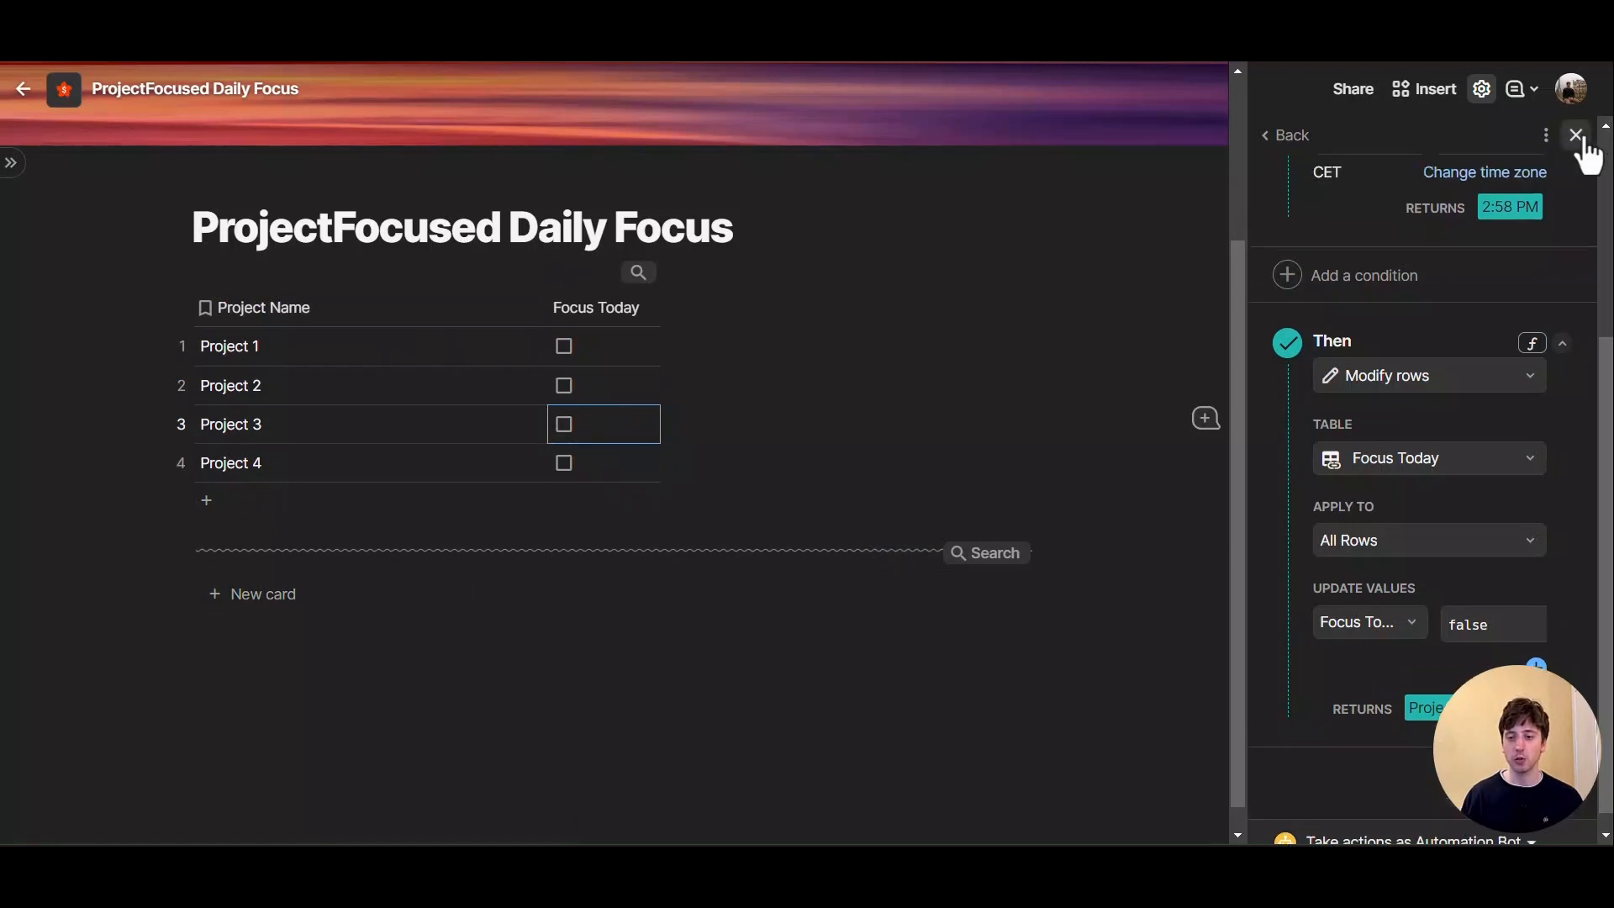
pyautogui.click(1580, 137)
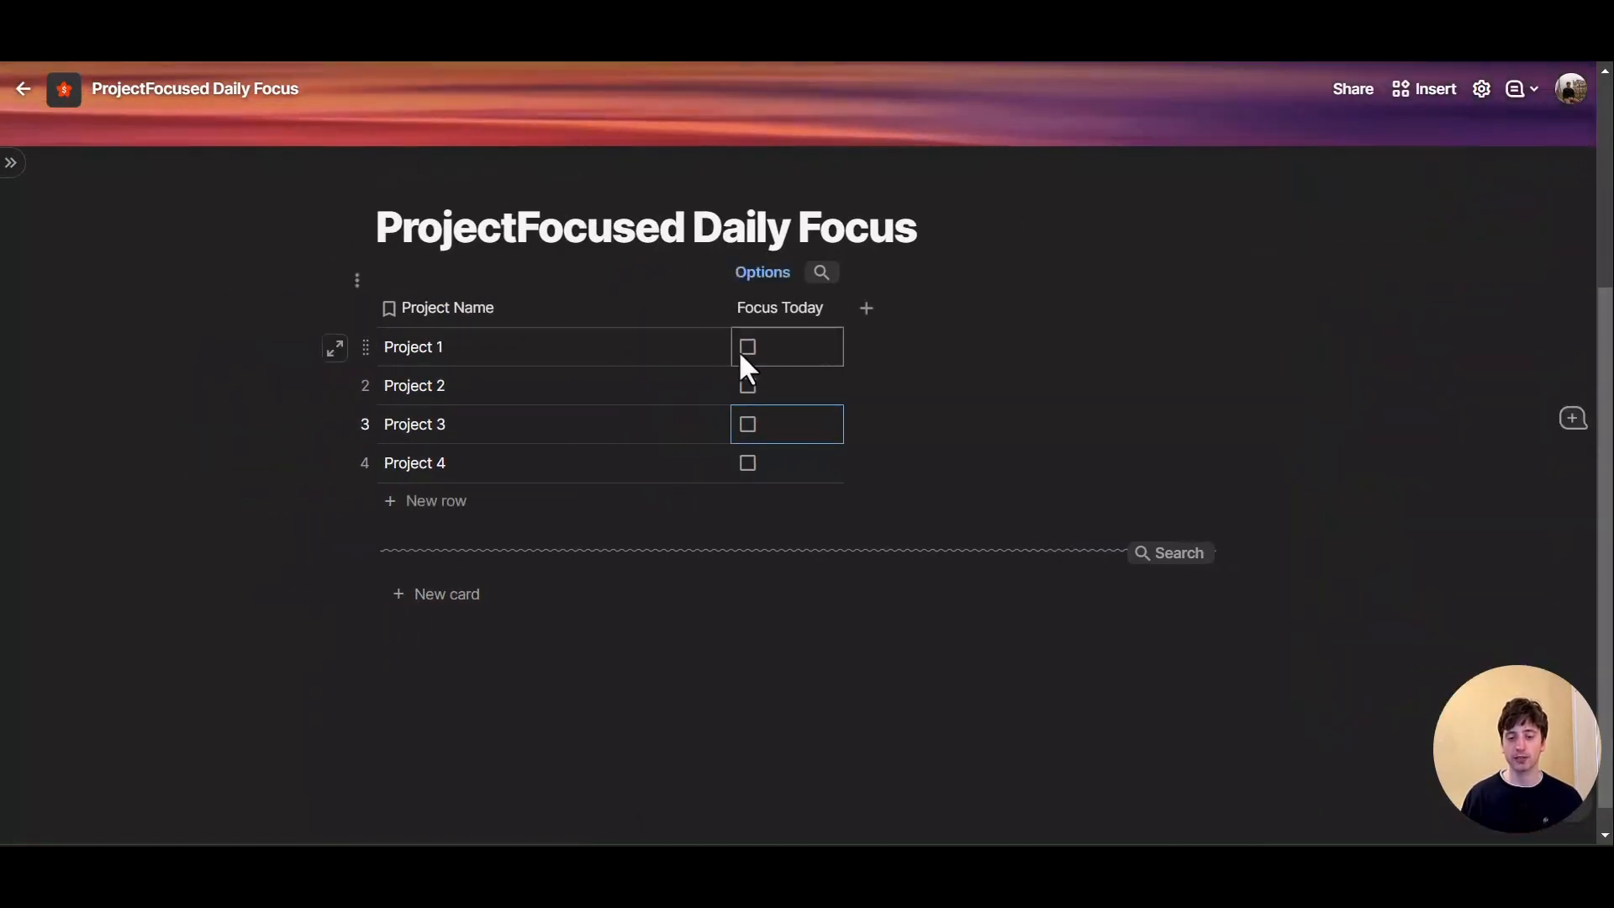